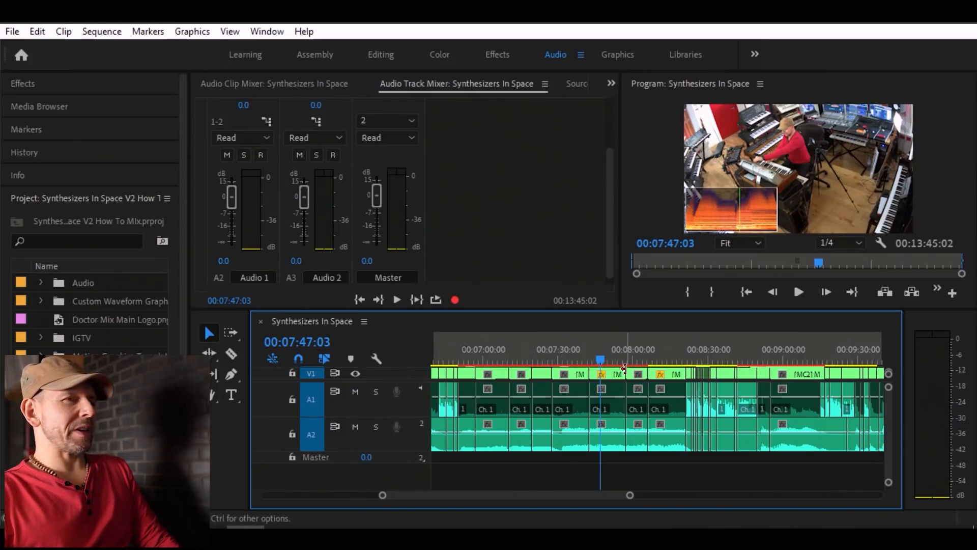
Look over the track controls in the Audio Track Mixer, including the effects and sends section.
{"action": "scroll", "coordinate": [521, 351], "scroll_direction": "up", "scroll_amount": 5}
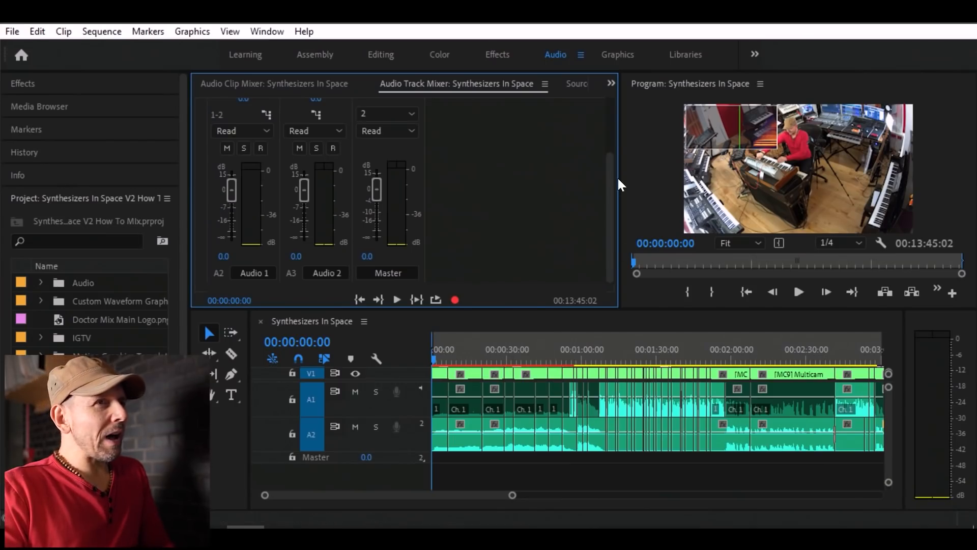
{"action": "left_click_drag", "start_coordinate": [610, 185], "coordinate": [565, 121]}
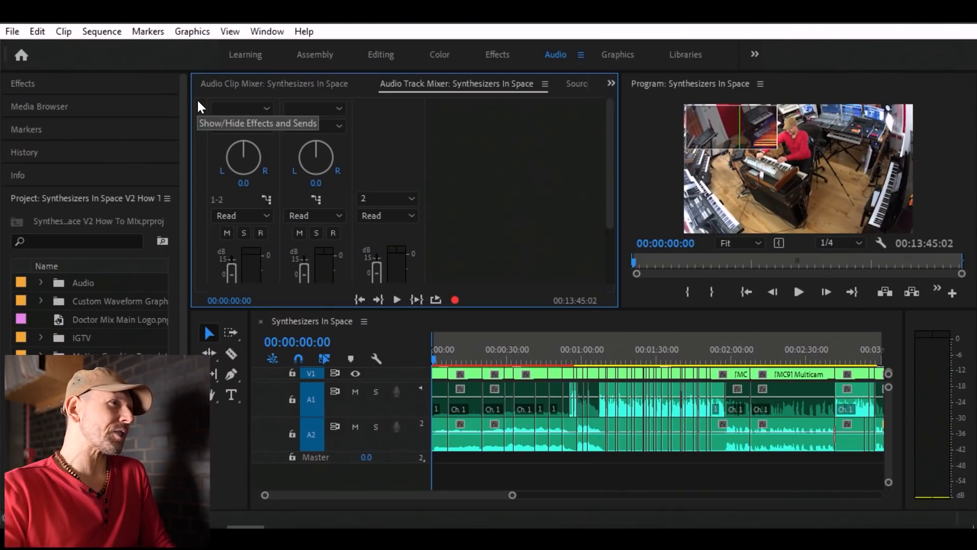
{"action": "left_click", "coordinate": [200, 105]}
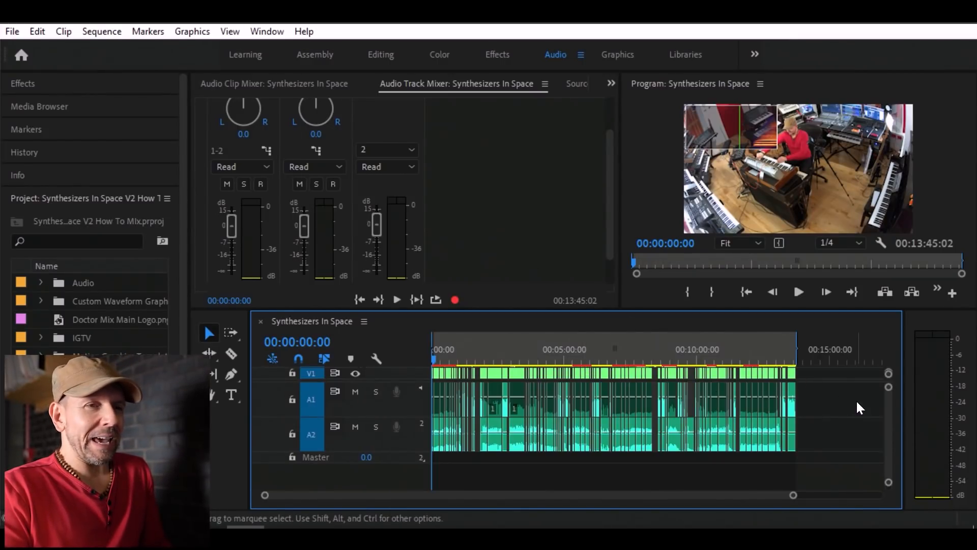
Play the speech clip around 00:02:43 in short bursts and check the Audio 1 and Master levels.
{"action": "left_click", "coordinate": [506, 357]}
{"action": "key", "text": "equal"}
{"action": "key", "text": "equal"}
{"action": "key", "text": "equal"}
{"action": "key", "text": "equal"}
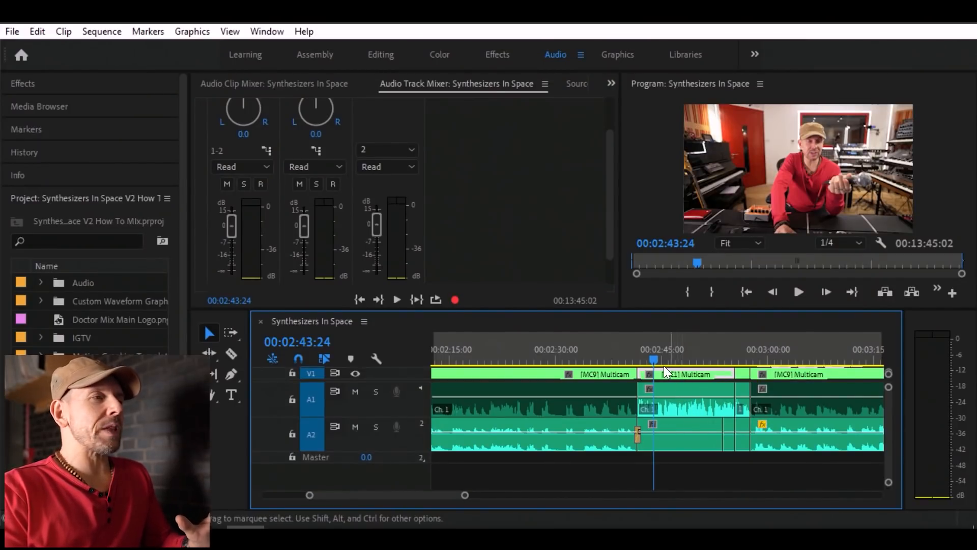
{"action": "left_click_drag", "start_coordinate": [607, 188], "coordinate": [608, 180]}
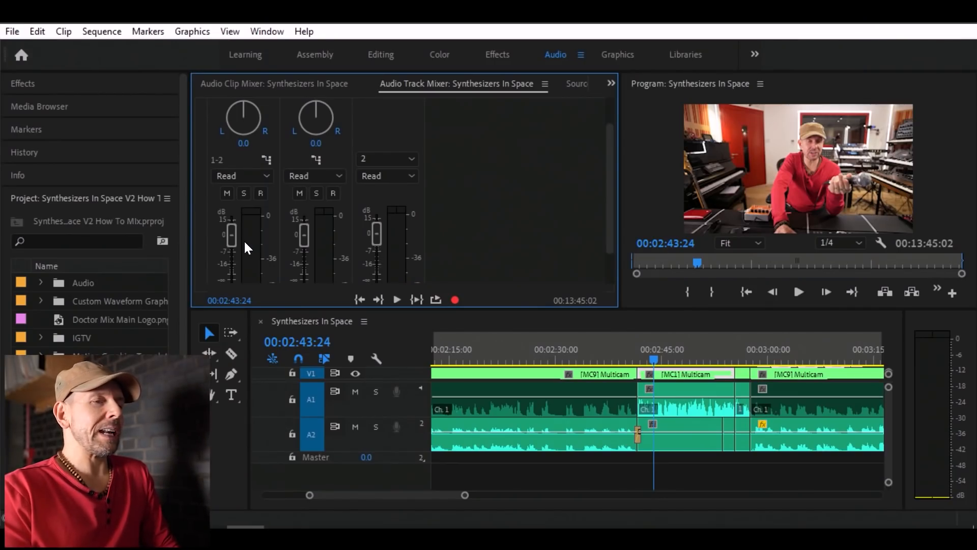
{"action": "key", "text": "space"}
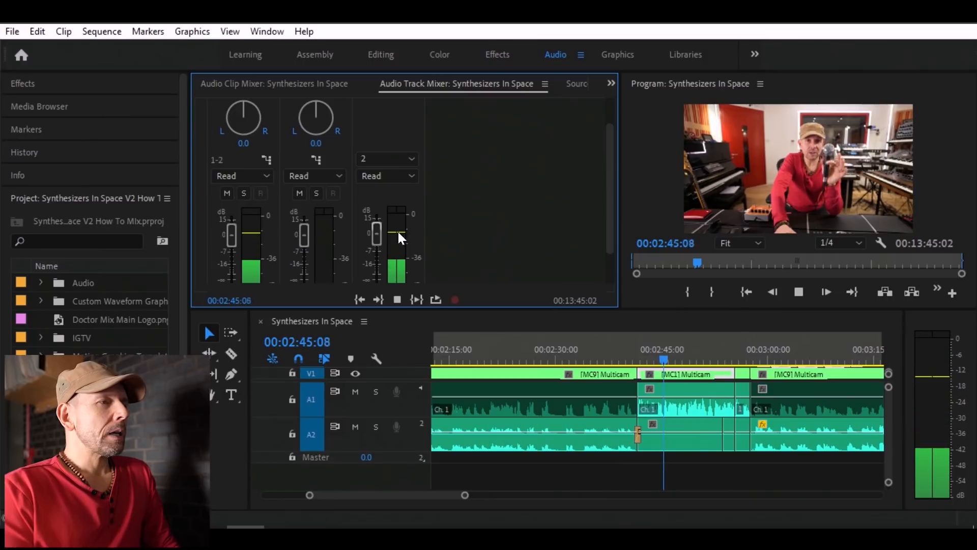
{"action": "key", "text": "space"}
{"action": "key", "text": "space"}
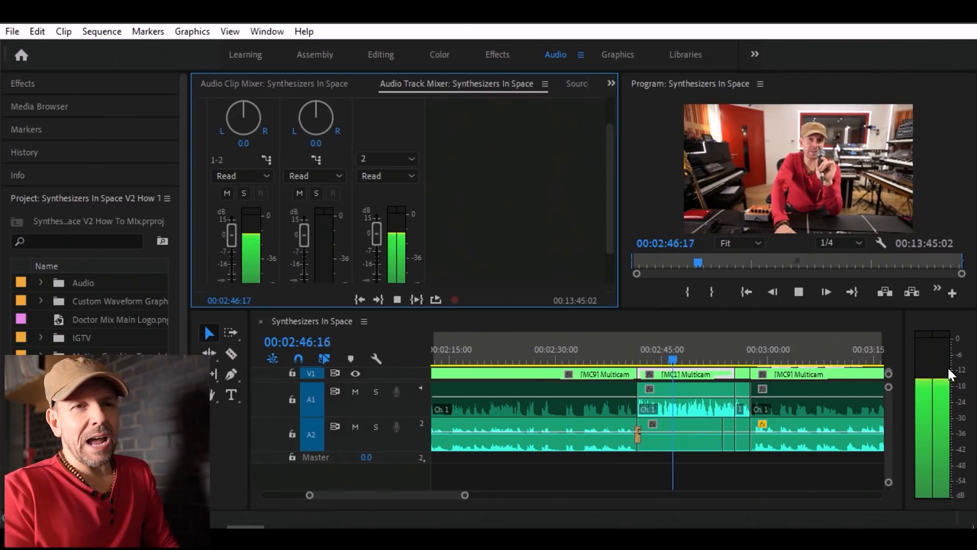
{"action": "key", "text": "space"}
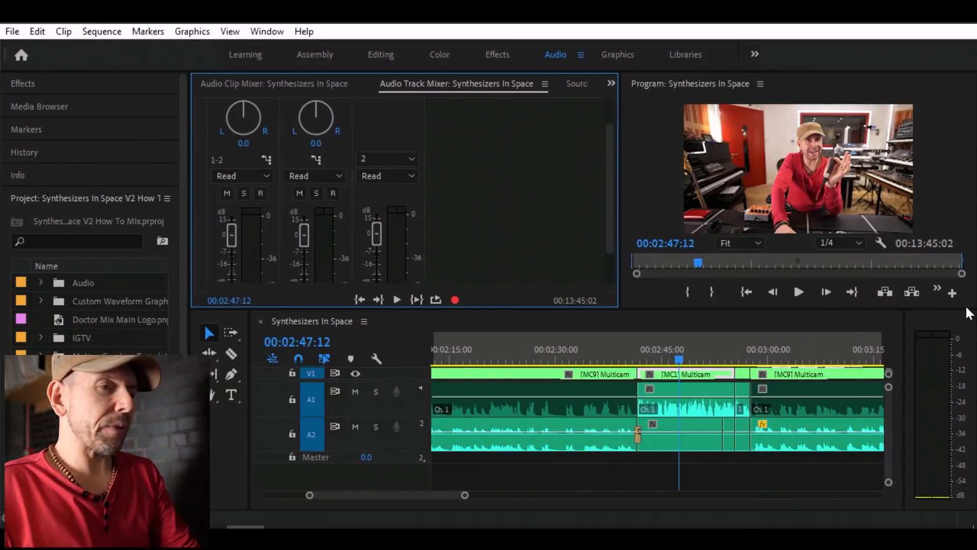
Select all clips on audio track A1 and adjust their audio gain by 5 dB.
{"action": "scroll", "coordinate": [737, 392], "scroll_direction": "down", "scroll_amount": 3}
{"action": "key", "text": "space"}
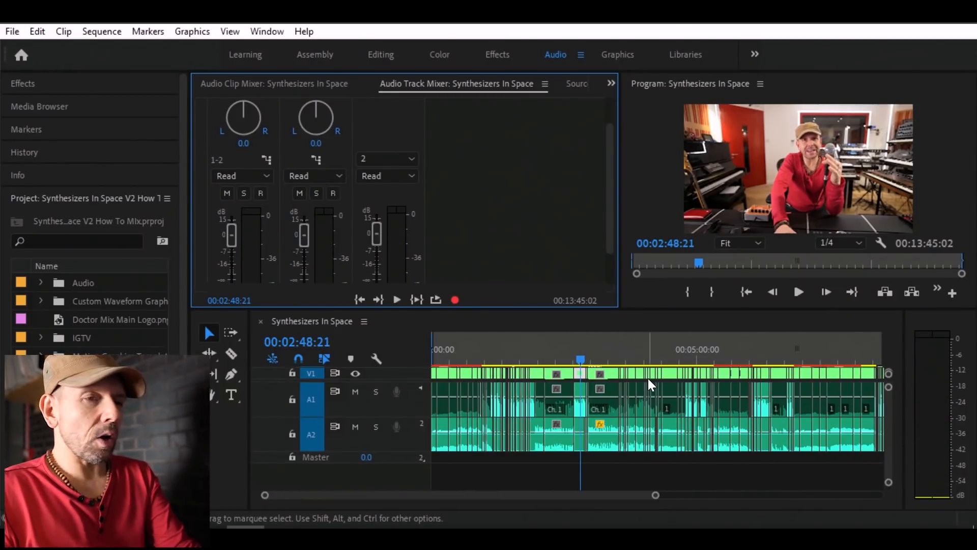
{"action": "scroll", "coordinate": [648, 378], "scroll_direction": "down", "scroll_amount": 2}
{"action": "left_click_drag", "start_coordinate": [844, 404], "coordinate": [429, 407]}
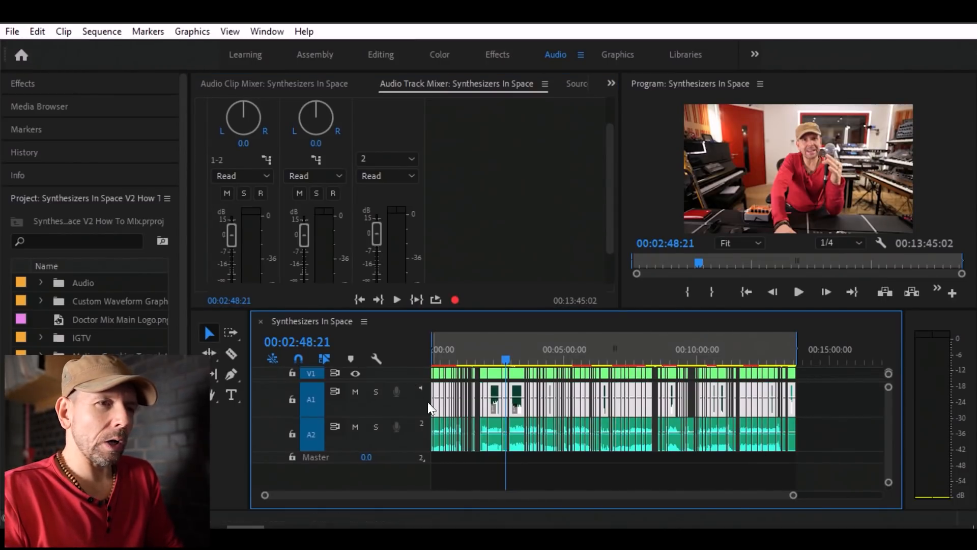
{"action": "right_click", "coordinate": [743, 389]}
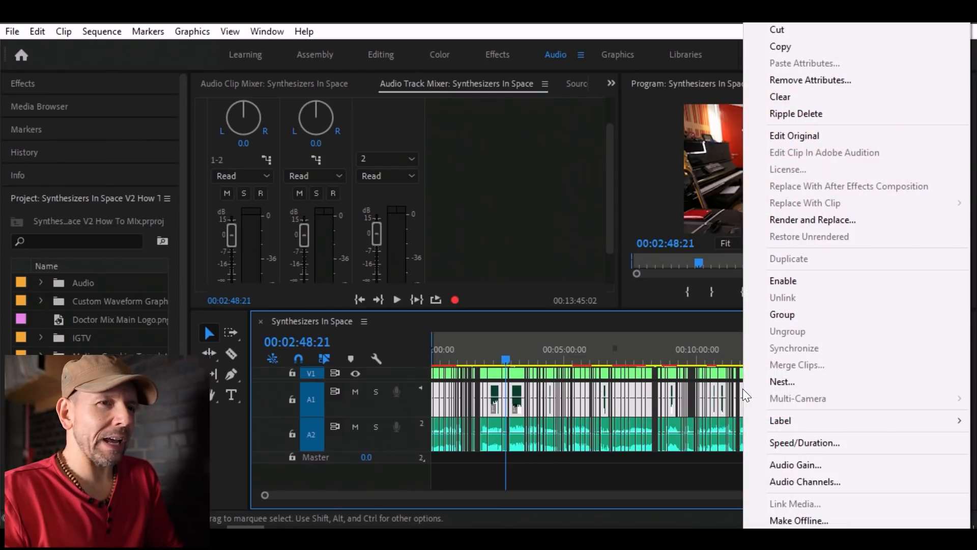
{"action": "left_click", "coordinate": [797, 463]}
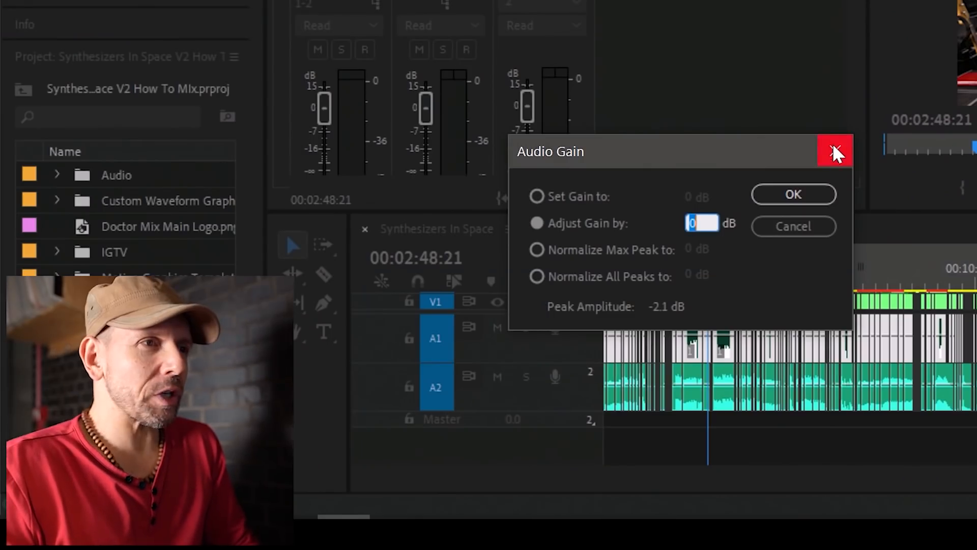
{"action": "left_click", "coordinate": [834, 152]}
{"action": "key", "text": "g"}
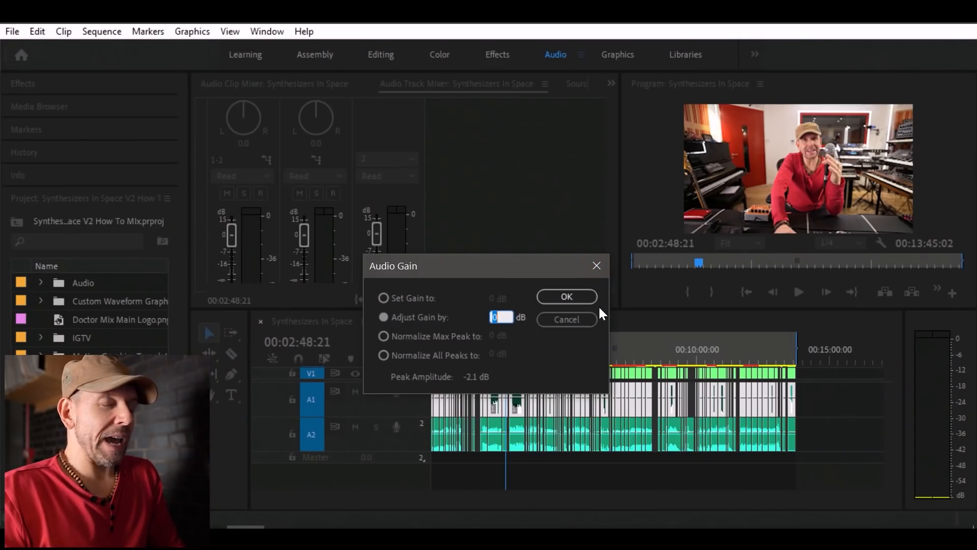
{"action": "type", "text": "5"}
{"action": "key", "text": "Return"}
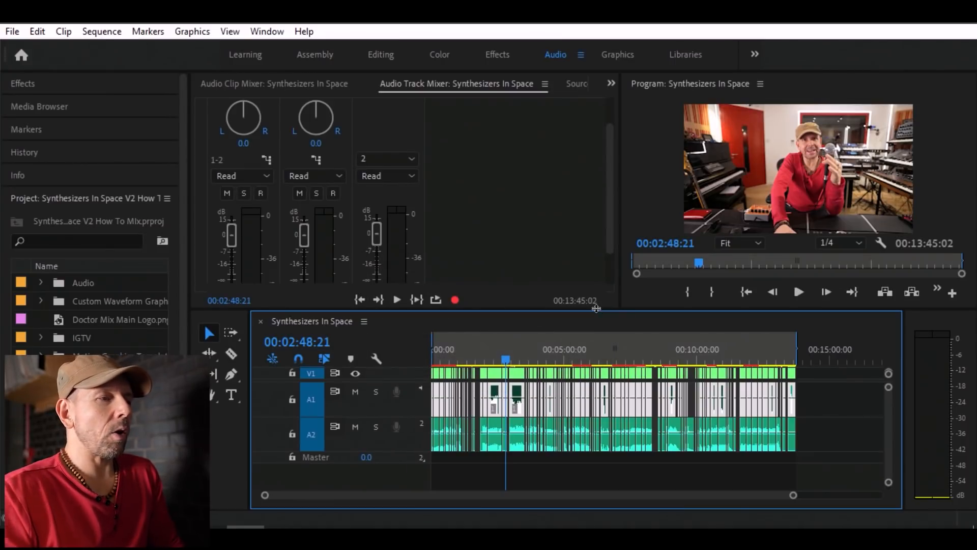
Play the sequence around 00:02:43 and check the level meters with the adjusted gain.
{"action": "left_click", "coordinate": [496, 356]}
{"action": "key", "text": "space"}
{"action": "left_click", "coordinate": [507, 350]}
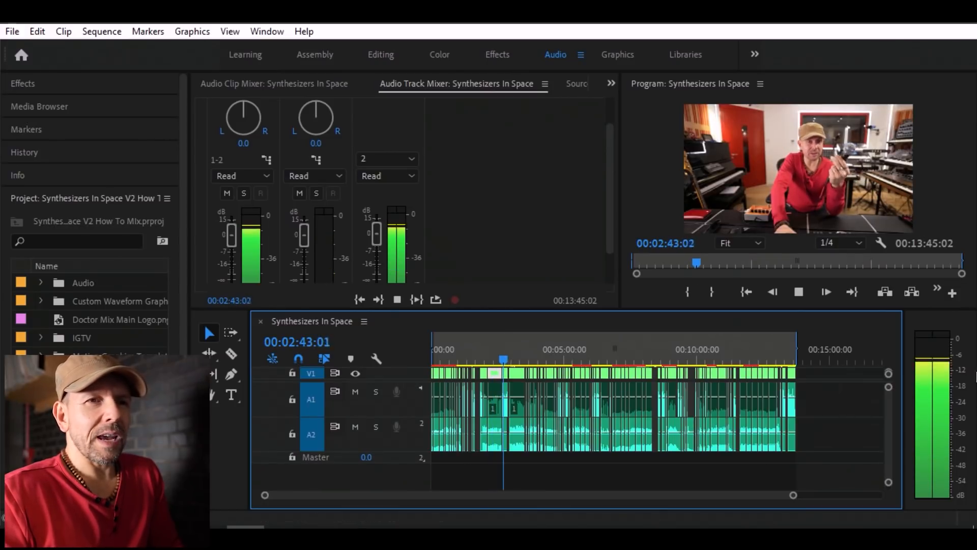
{"action": "key", "text": "space"}
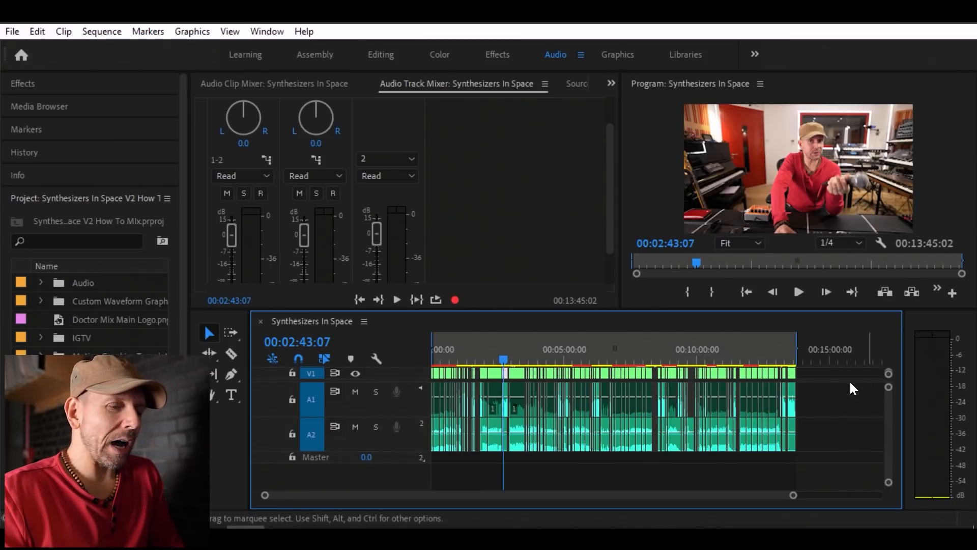
Inspect the gain of the A1 speech clip near 00:02:43 and undo the 5 dB gain adjustment.
{"action": "key", "text": "equal"}
{"action": "key", "text": "equal"}
{"action": "key", "text": "equal"}
{"action": "key", "text": "equal"}
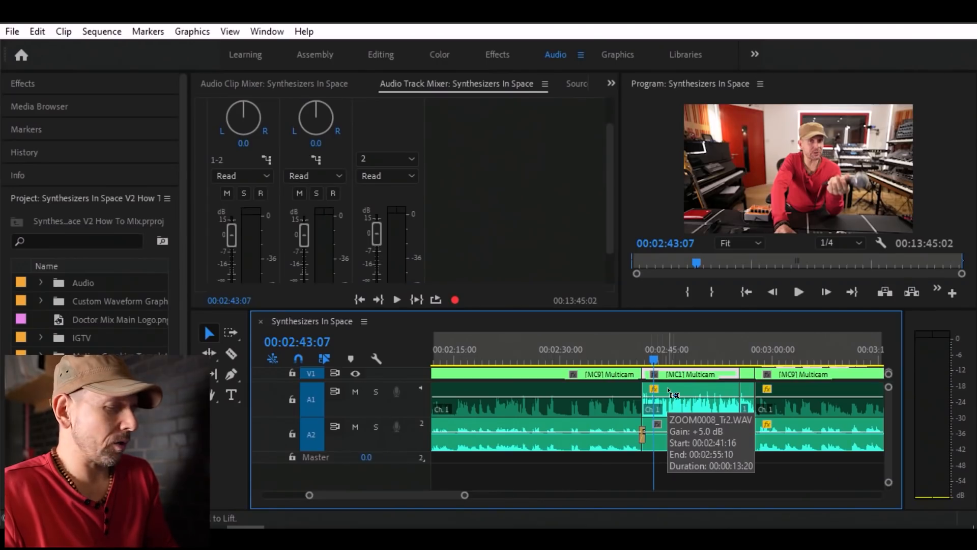
{"action": "key", "text": "ctrl+z"}
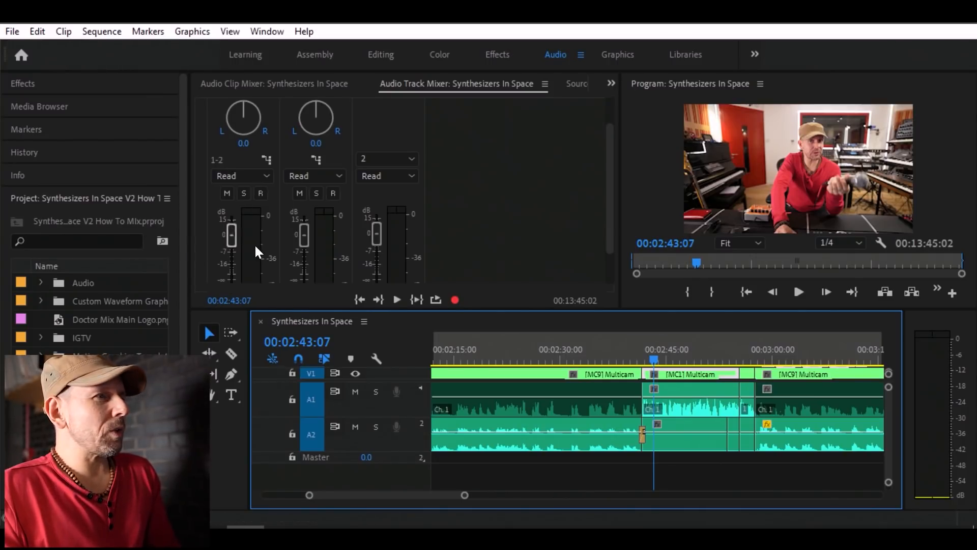
Play the speech clip from about 00:02:44 and compare the Audio 1 and Master meters in the track mixer.
{"action": "left_click", "coordinate": [379, 233]}
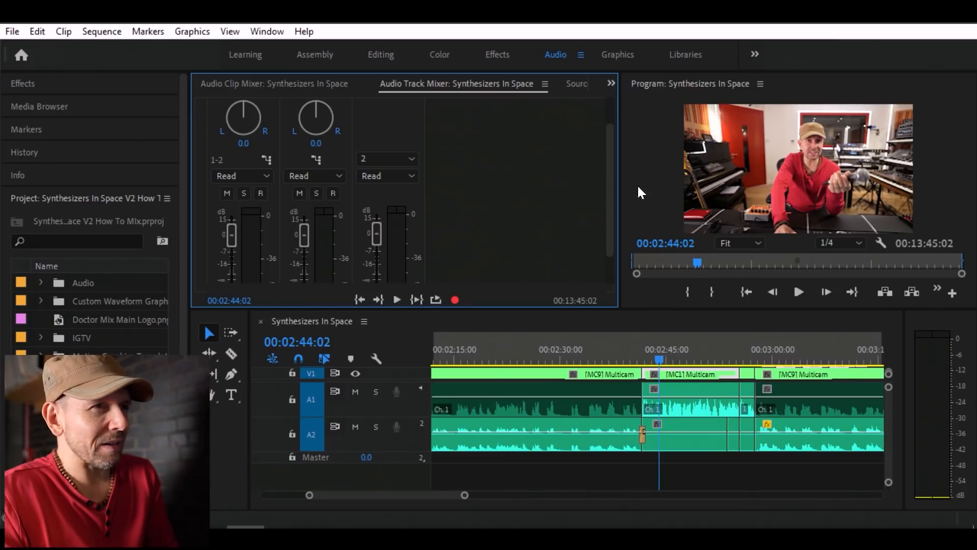
{"action": "left_click_drag", "start_coordinate": [607, 164], "coordinate": [606, 184]}
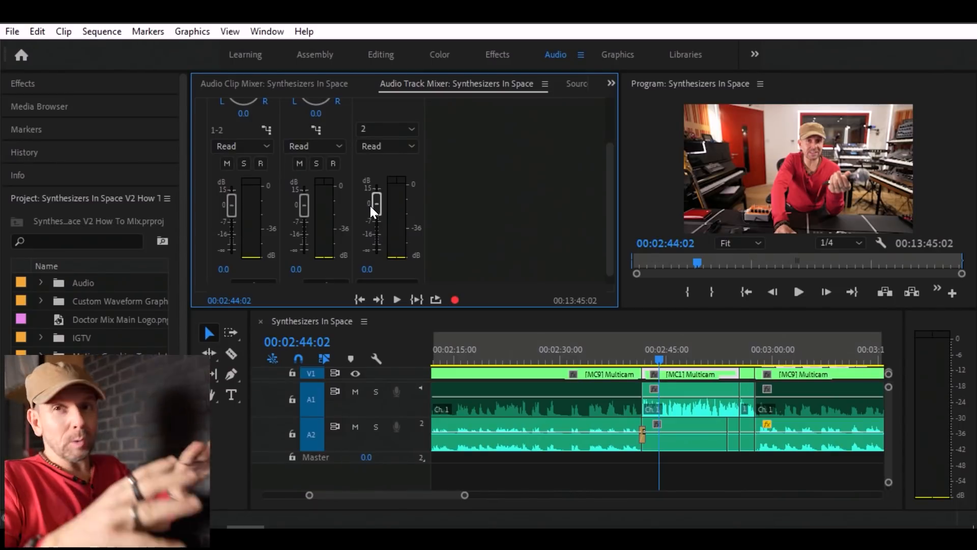
{"action": "key", "text": "space"}
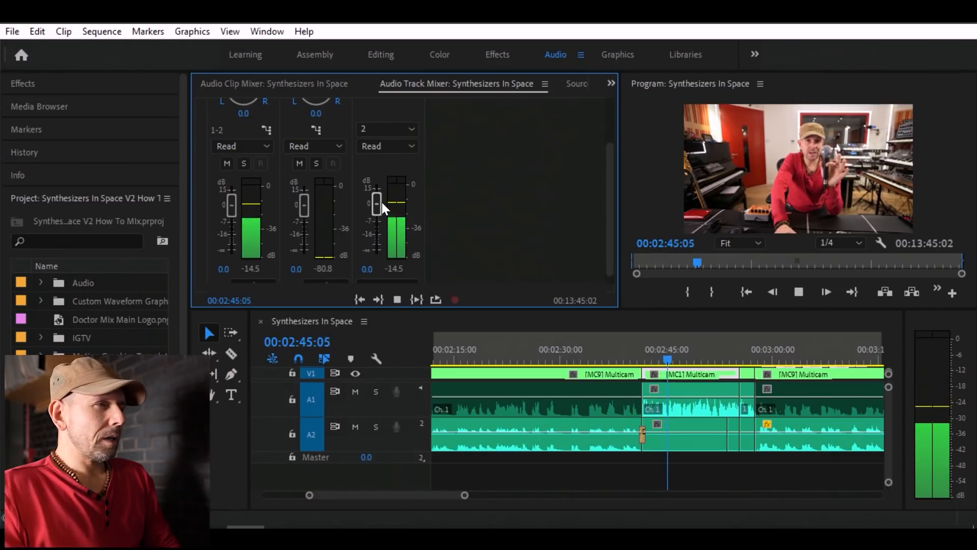
{"action": "key", "text": "space"}
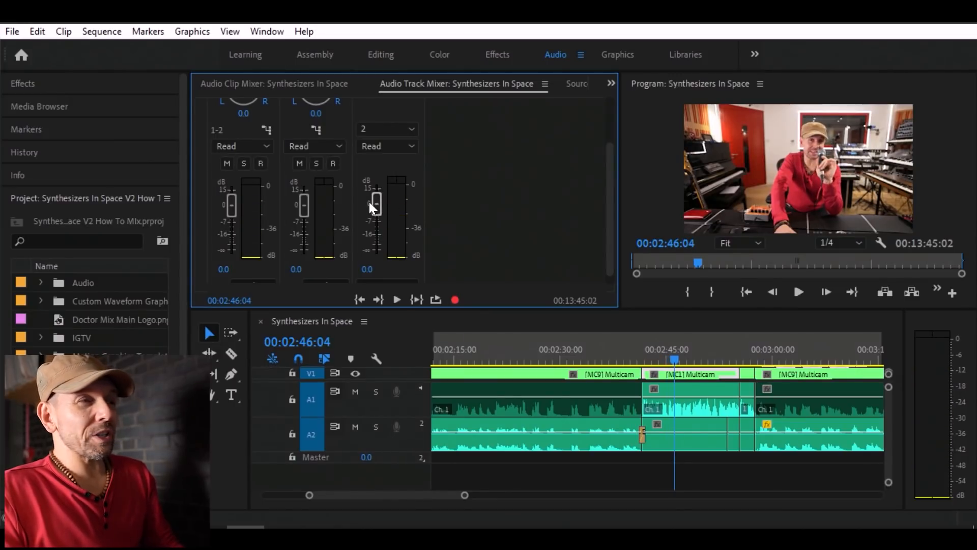
Try the Master fader at 15 dB with playback and the Audio 1 fader at 15 dB, resetting each to 0 dB.
{"action": "left_click_drag", "start_coordinate": [371, 201], "coordinate": [379, 153]}
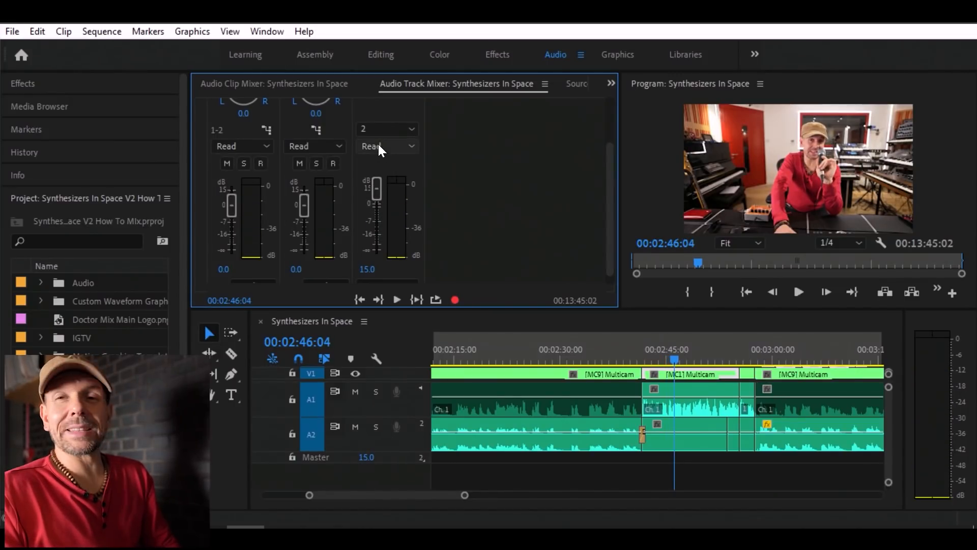
{"action": "key", "text": "space"}
{"action": "key", "text": "space"}
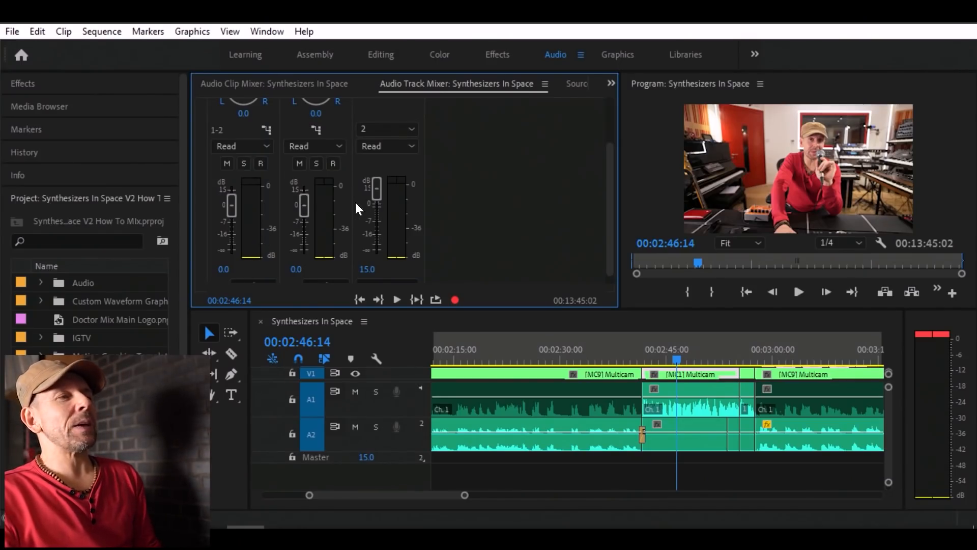
{"action": "left_click_drag", "start_coordinate": [378, 195], "coordinate": [383, 203]}
{"action": "left_click_drag", "start_coordinate": [230, 206], "coordinate": [231, 181]}
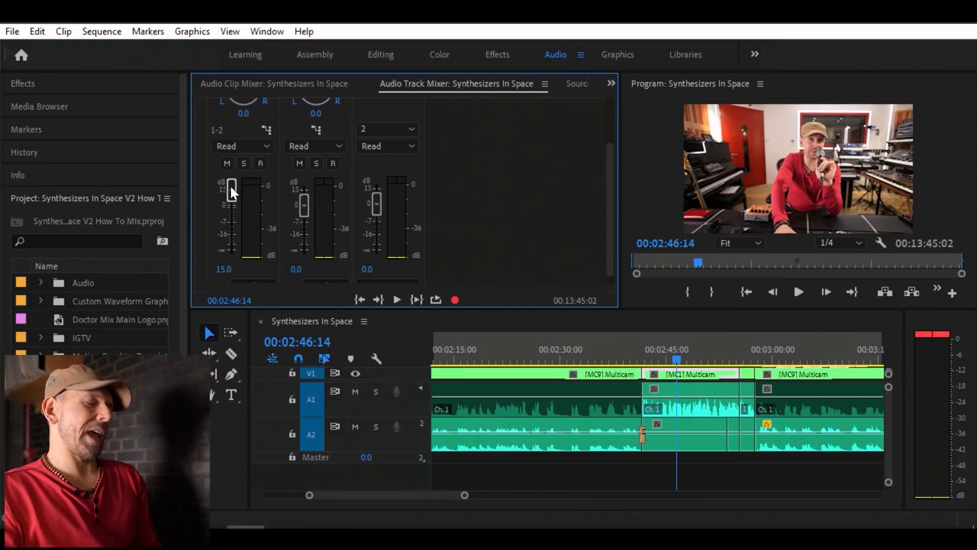
{"action": "double_click", "coordinate": [233, 189]}
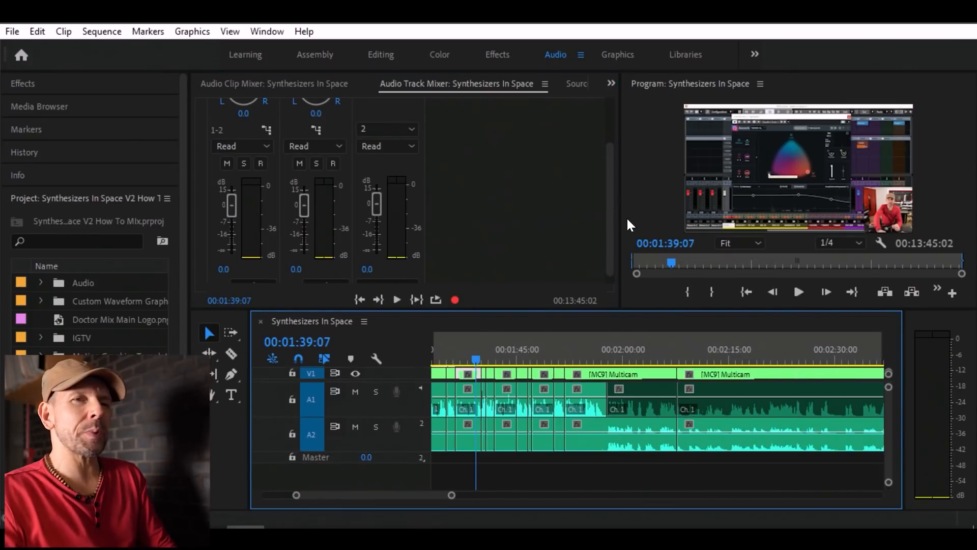
Play the speech from 00:01:39 in short bursts and check its peaks on the audio meters.
{"action": "key", "text": "space"}
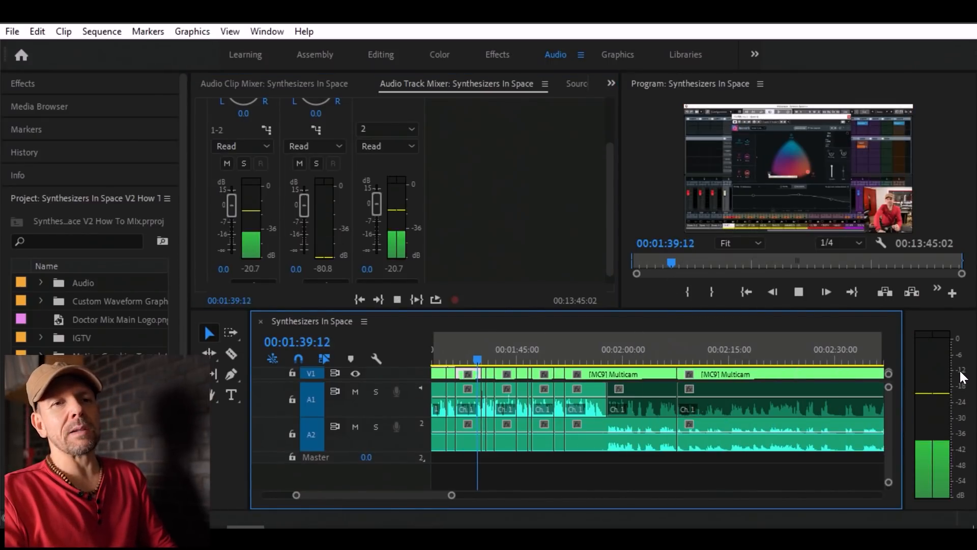
{"action": "key", "text": "space"}
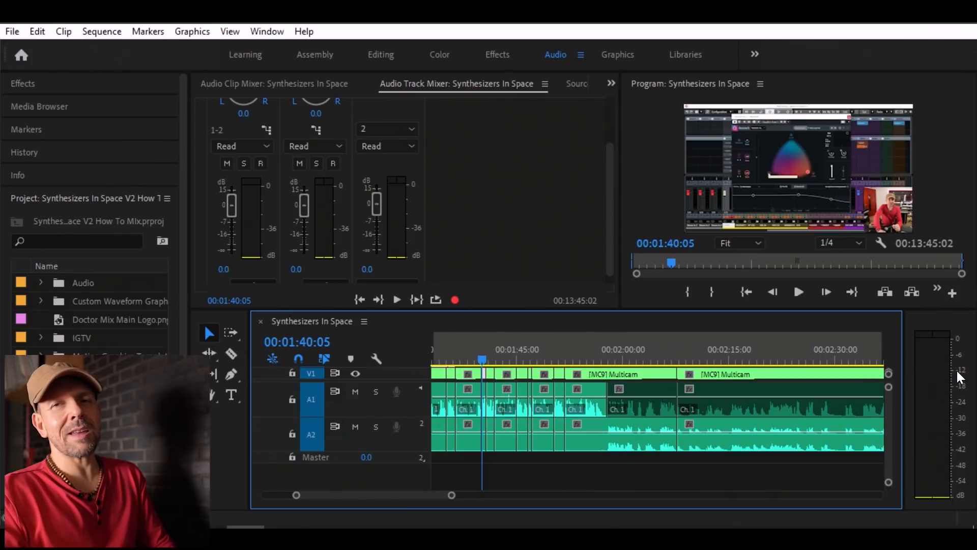
{"action": "key", "text": "space"}
{"action": "key", "text": "space"}
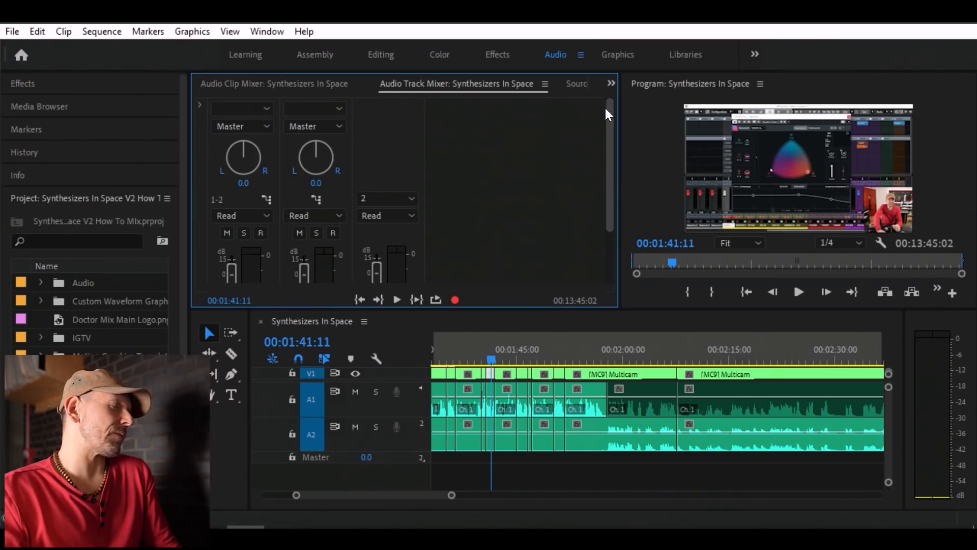
Show the track mixer's effects and sends section and open the effect choices for Audio 1's first effect slot.
{"action": "left_click", "coordinate": [199, 104]}
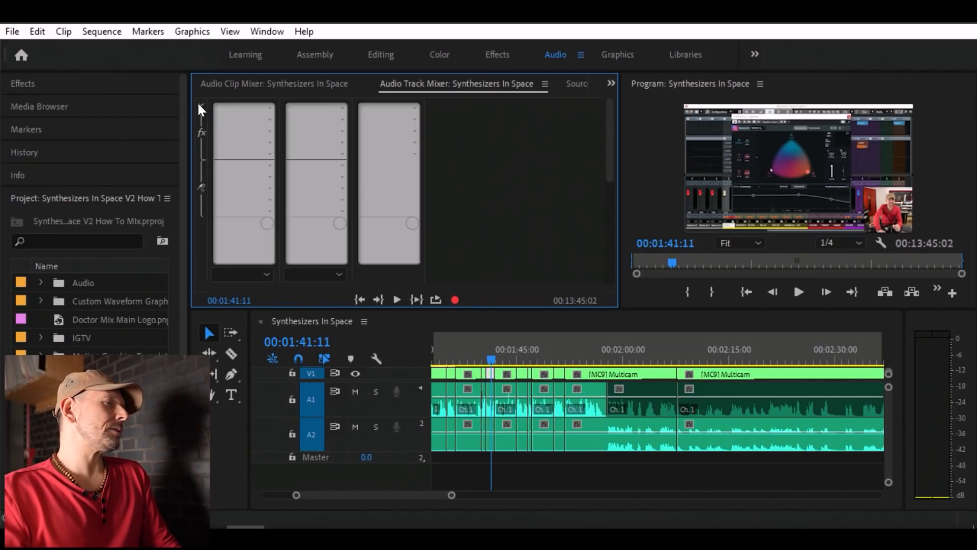
{"action": "left_click", "coordinate": [270, 107]}
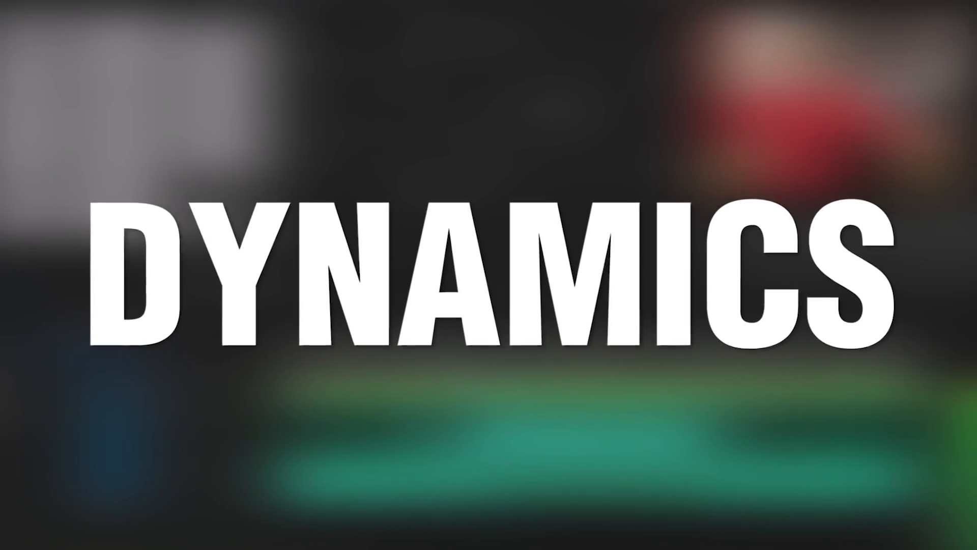
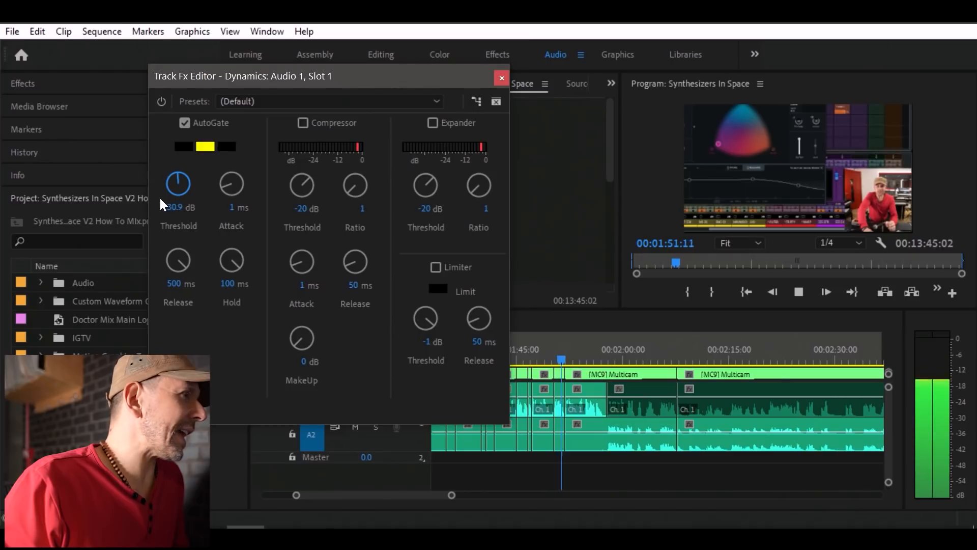
Play the speech from about 00:01:48 while adjusting the AutoGate threshold, and set the threshold to -60 dB.
{"action": "left_click", "coordinate": [537, 354]}
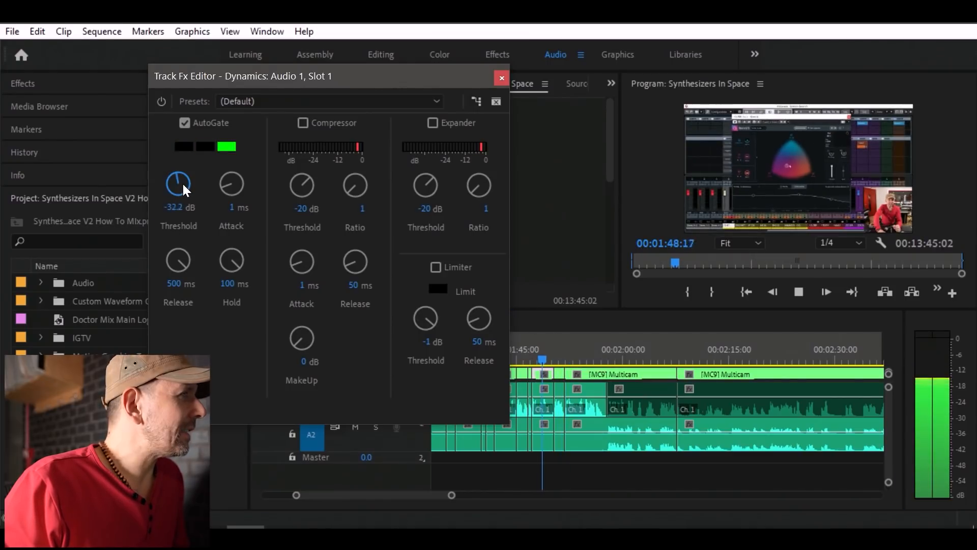
{"action": "key", "text": "space"}
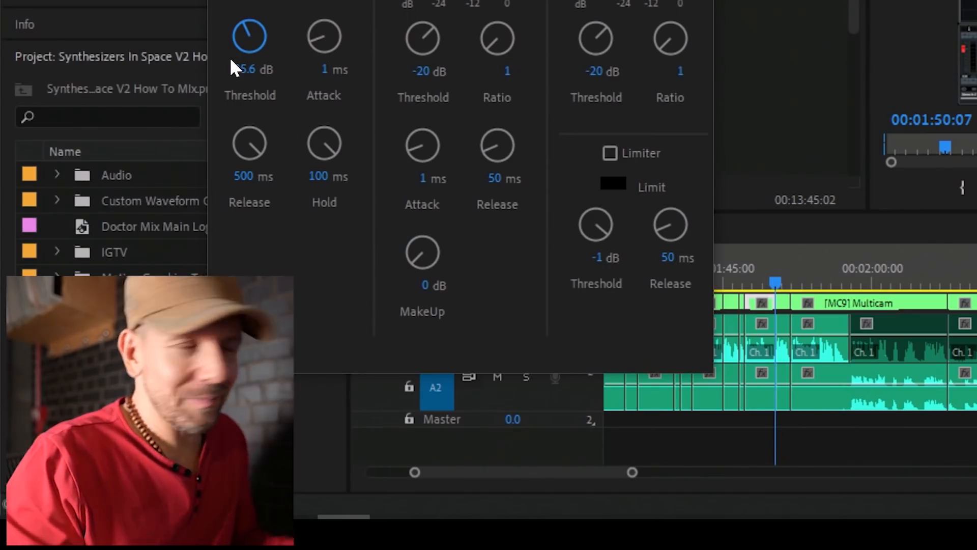
{"action": "key", "text": "space"}
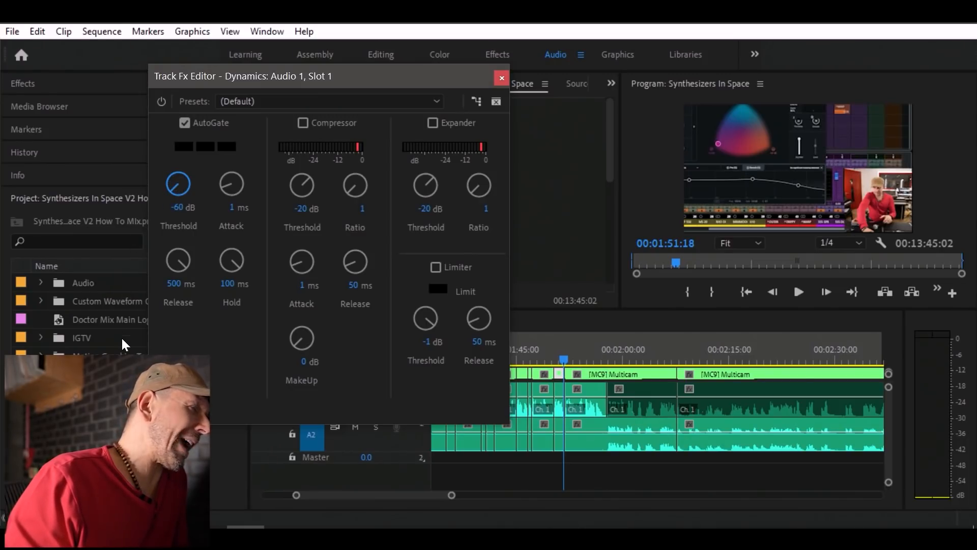
Move the effect editor clear of the timeline and inspect the end of the speech clip around 00:01:57.
{"action": "left_click_drag", "start_coordinate": [381, 76], "coordinate": [254, 68]}
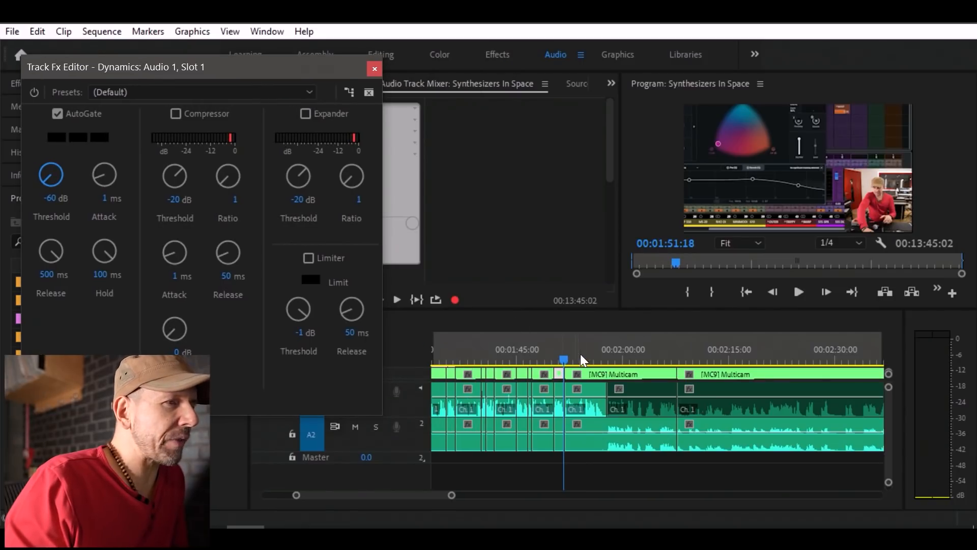
{"action": "left_click", "coordinate": [594, 360]}
{"action": "left_click", "coordinate": [598, 357]}
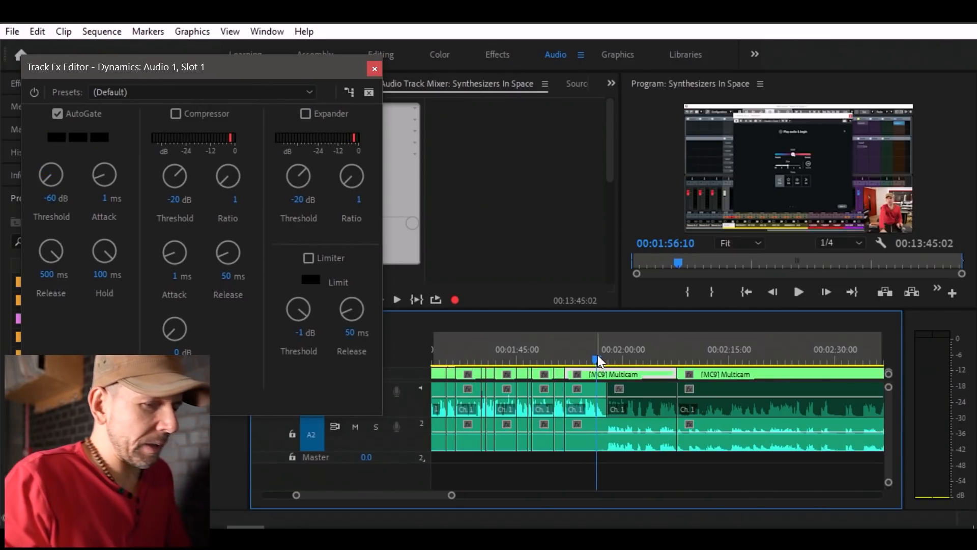
{"action": "key", "text": "equal"}
{"action": "key", "text": "equal"}
{"action": "key", "text": "equal"}
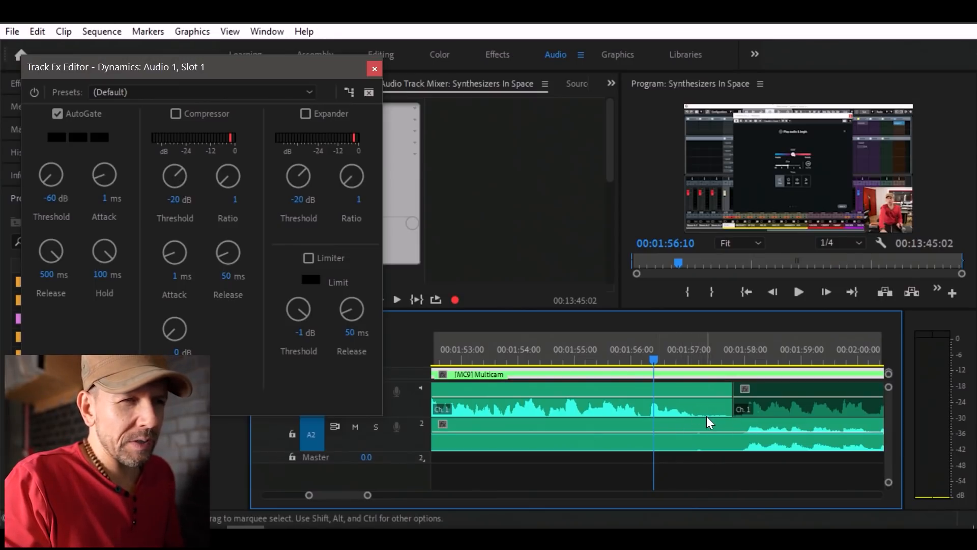
{"action": "key", "text": "space"}
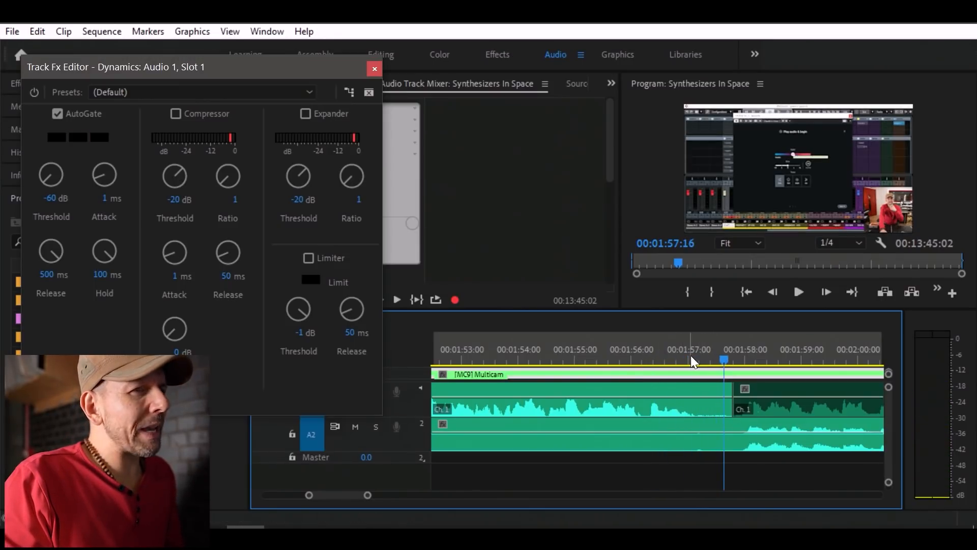
{"action": "key", "text": "space"}
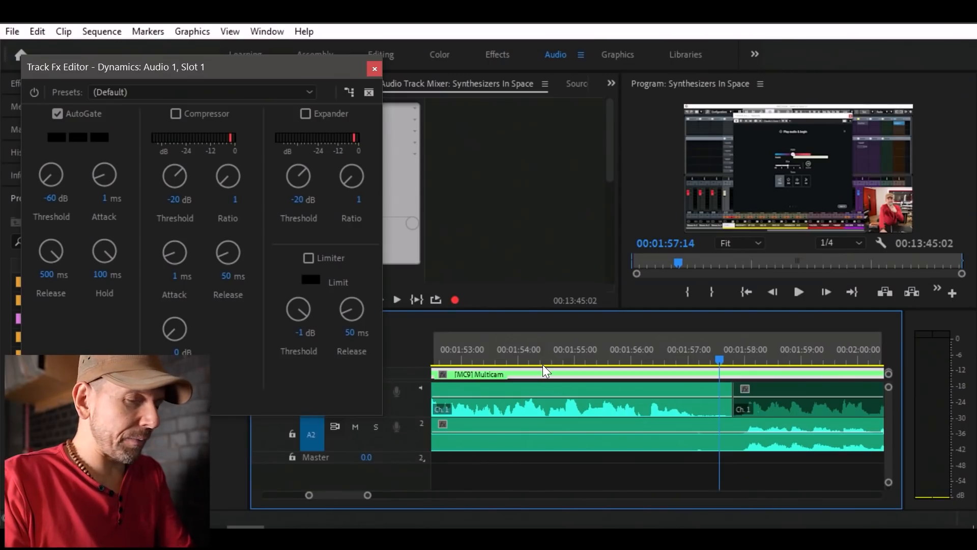
Go to the sequence's closing speech near 00:13:37 and play it to its quiet ending, watching the AutoGate lights.
{"action": "key", "text": "minus"}
{"action": "key", "text": "minus"}
{"action": "key", "text": "minus"}
{"action": "key", "text": "minus"}
{"action": "key", "text": "minus"}
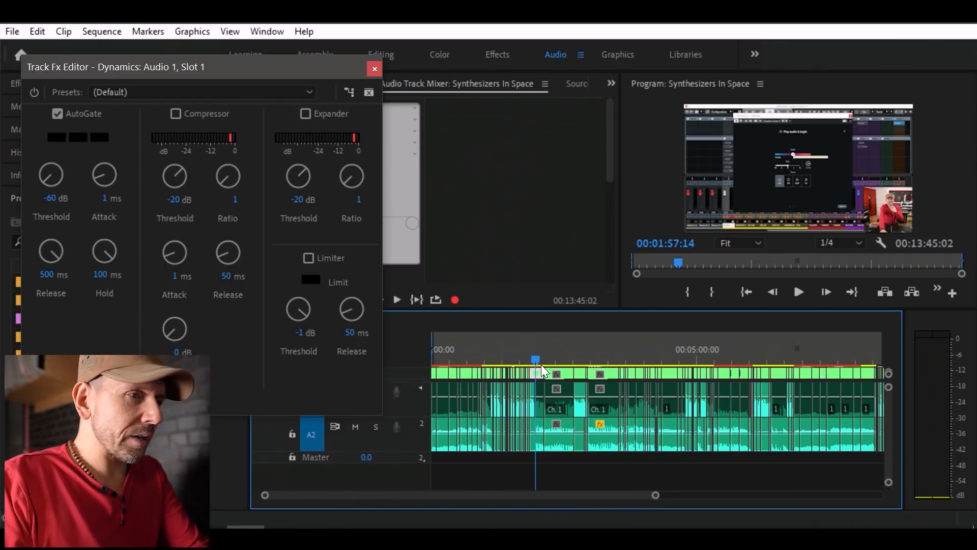
{"action": "key", "text": "minus"}
{"action": "left_click", "coordinate": [787, 357]}
{"action": "key", "text": "equal"}
{"action": "key", "text": "equal"}
{"action": "key", "text": "equal"}
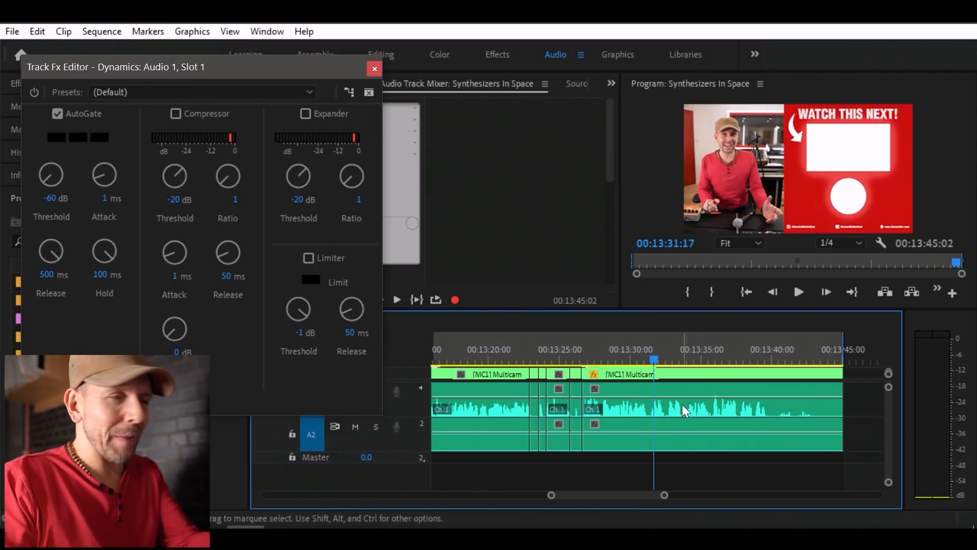
{"action": "left_click", "coordinate": [740, 360]}
{"action": "key", "text": "space"}
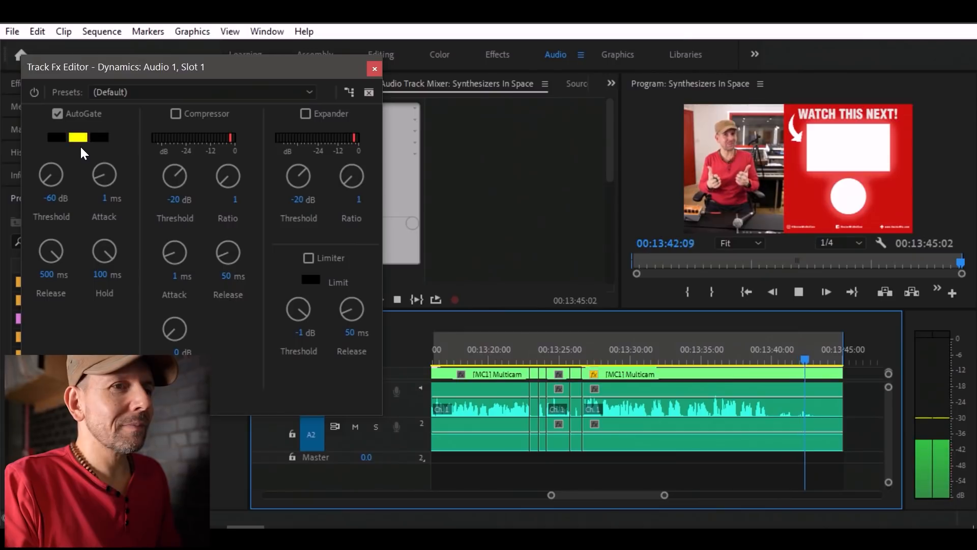
{"action": "key", "text": "space"}
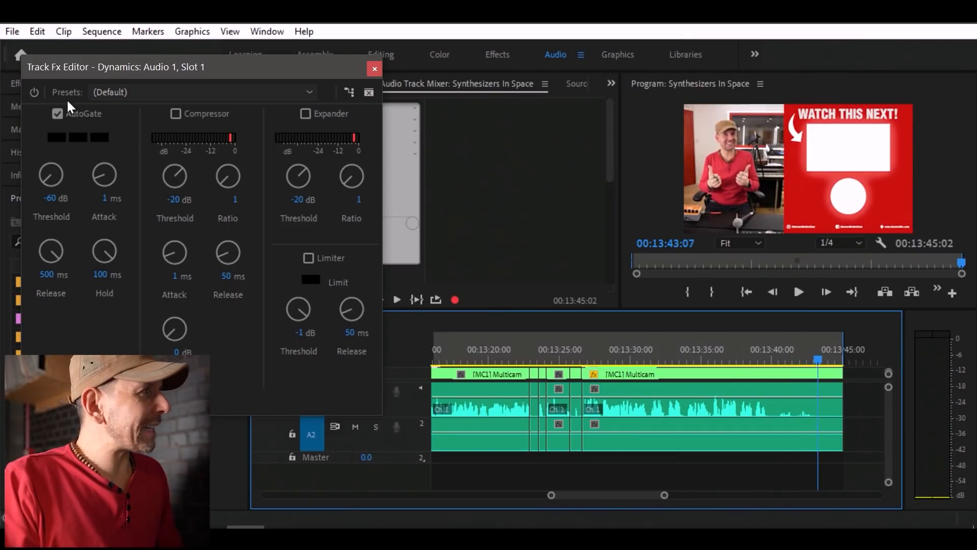
Replay the closing words from just before 00:13:39 in short bursts to check when the AutoGate opens and closes.
{"action": "left_click", "coordinate": [753, 359]}
{"action": "key", "text": "space"}
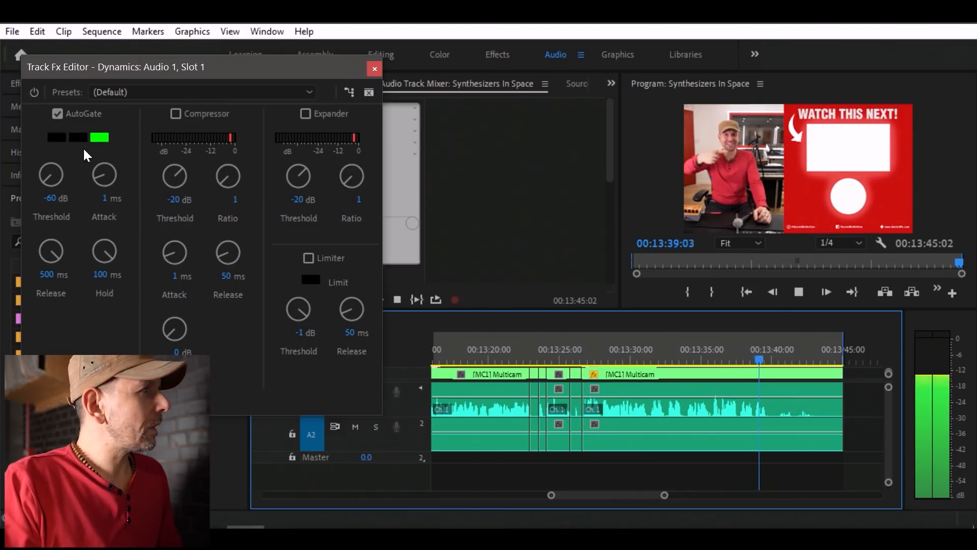
{"action": "key", "text": "space"}
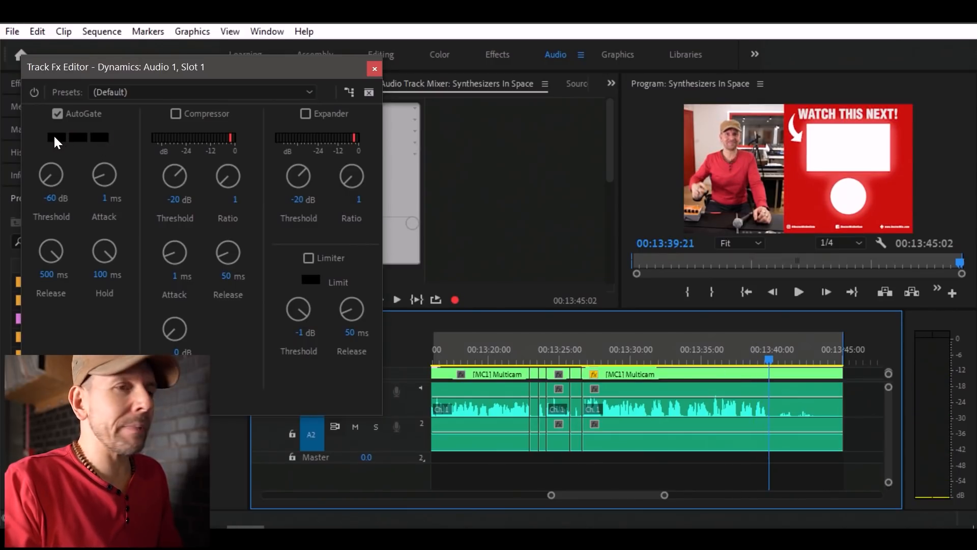
{"action": "key", "text": "space"}
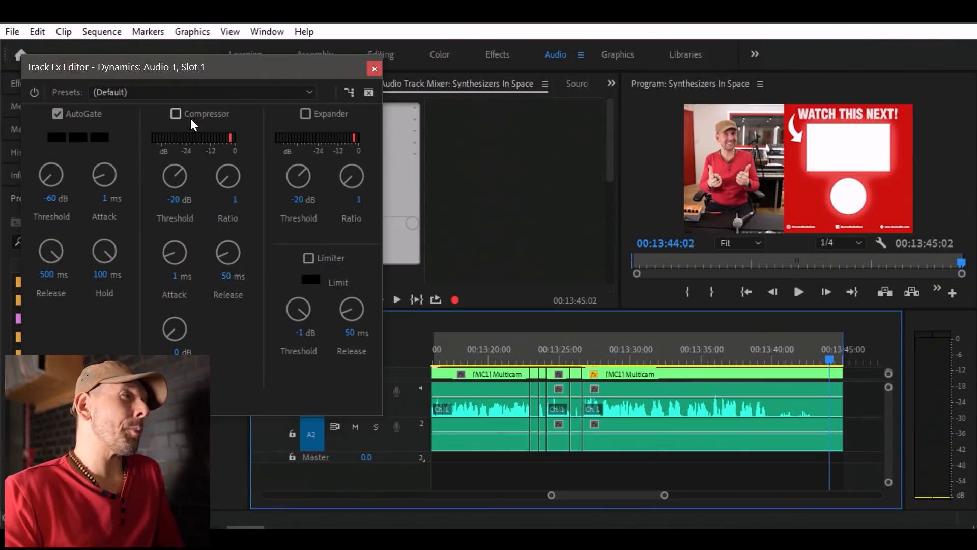
Return to the start of the sequence and play the first speech around 00:00:56, checking its peaks on the audio meters.
{"action": "left_click", "coordinate": [531, 358]}
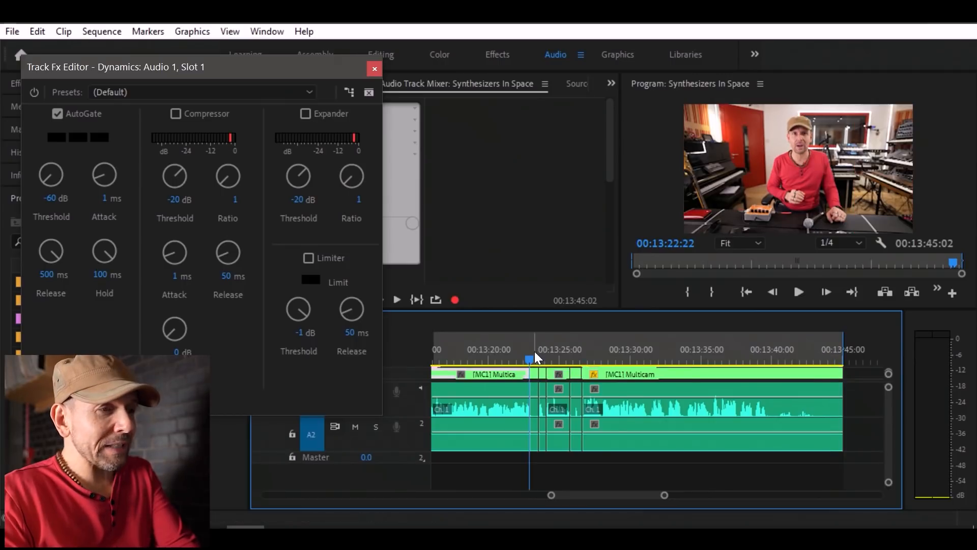
{"action": "key", "text": "minus"}
{"action": "key", "text": "minus"}
{"action": "key", "text": "minus"}
{"action": "key", "text": "minus"}
{"action": "key", "text": "minus"}
{"action": "left_click_drag", "start_coordinate": [468, 357], "coordinate": [393, 354]}
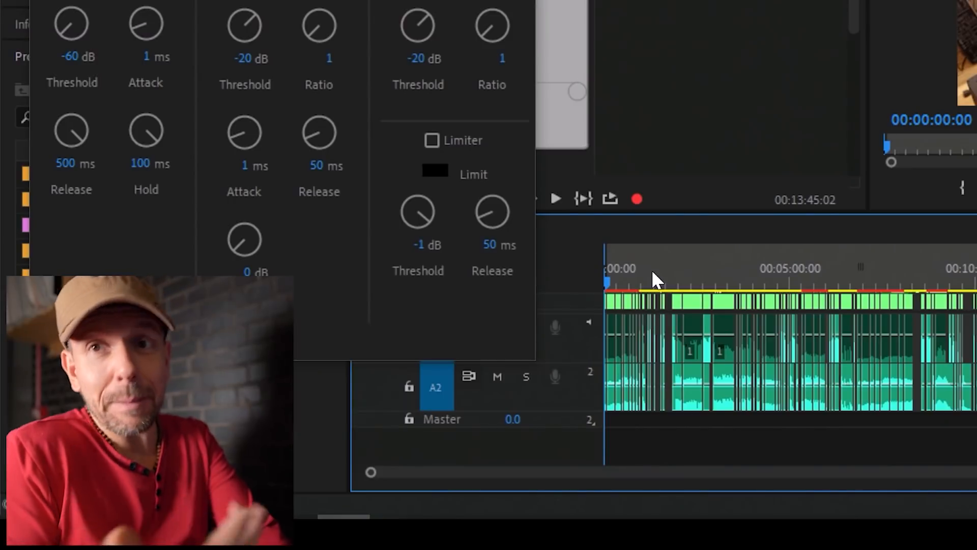
{"action": "key", "text": "equal"}
{"action": "key", "text": "equal"}
{"action": "key", "text": "equal"}
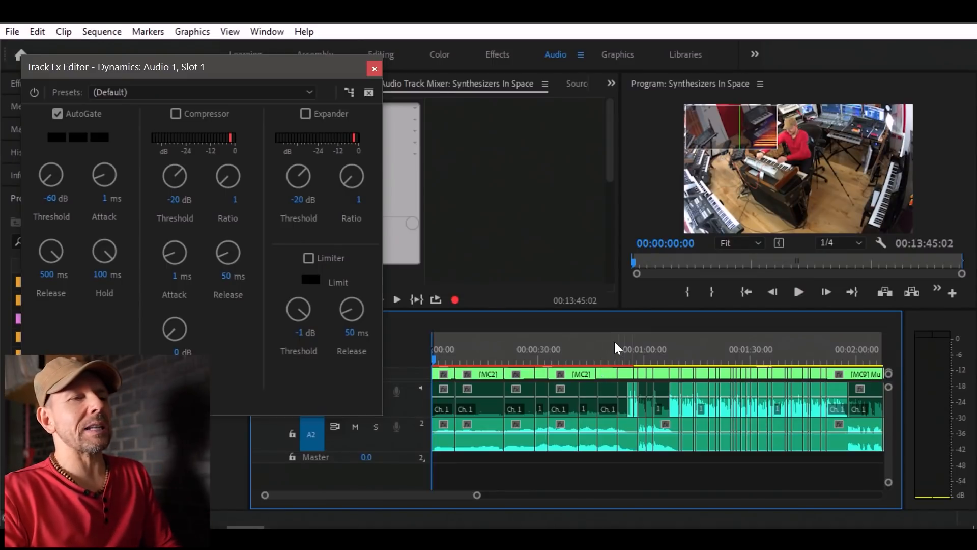
{"action": "left_click", "coordinate": [610, 355]}
{"action": "key", "text": "space"}
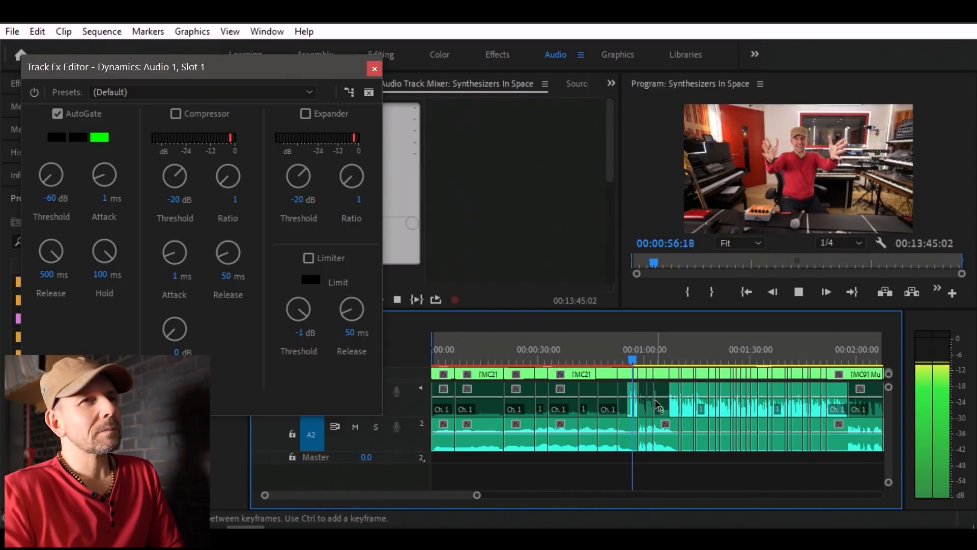
{"action": "key", "text": "space"}
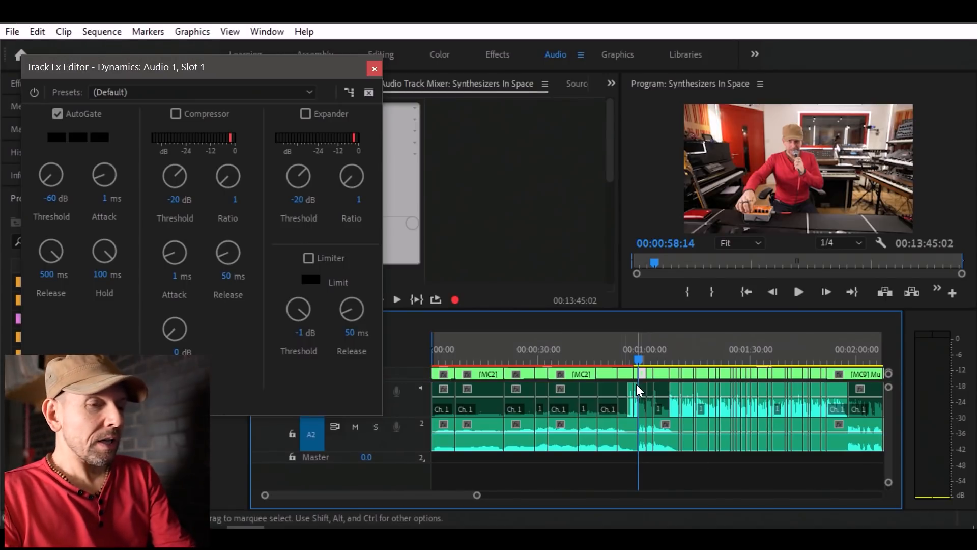
Examine the speech waveforms across the whole sequence and close up around 00:02:50.
{"action": "key", "text": "minus"}
{"action": "key", "text": "minus"}
{"action": "key", "text": "minus"}
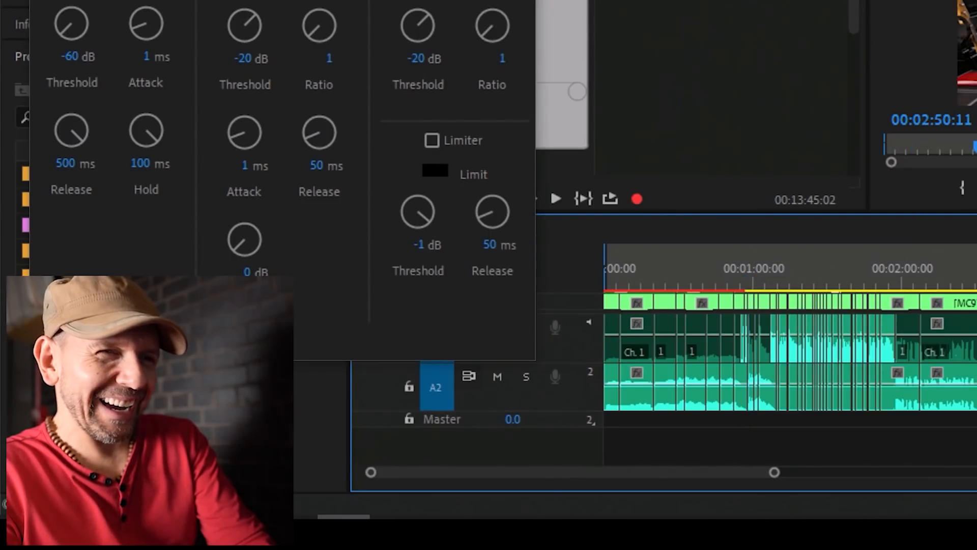
{"action": "key", "text": "minus"}
{"action": "key", "text": "equal"}
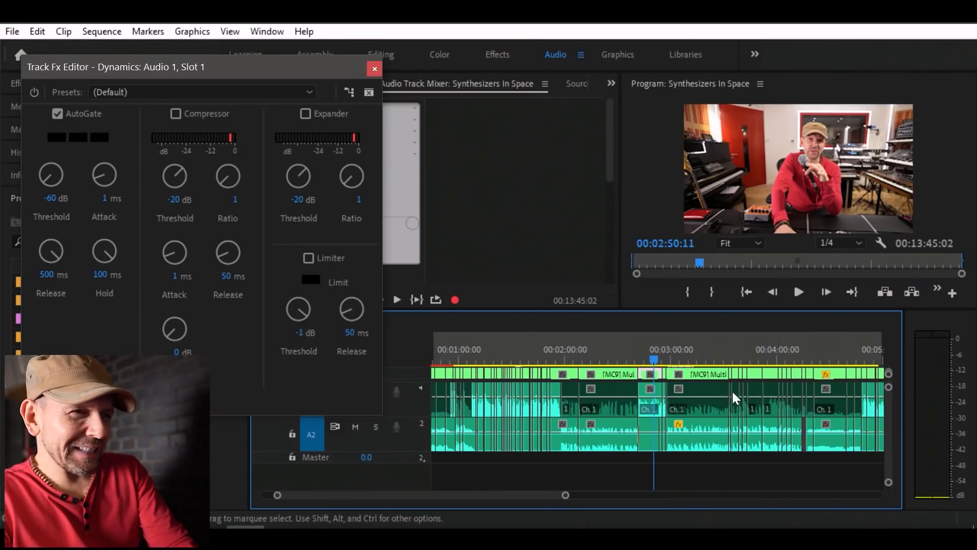
{"action": "key", "text": "minus"}
{"action": "key", "text": "minus"}
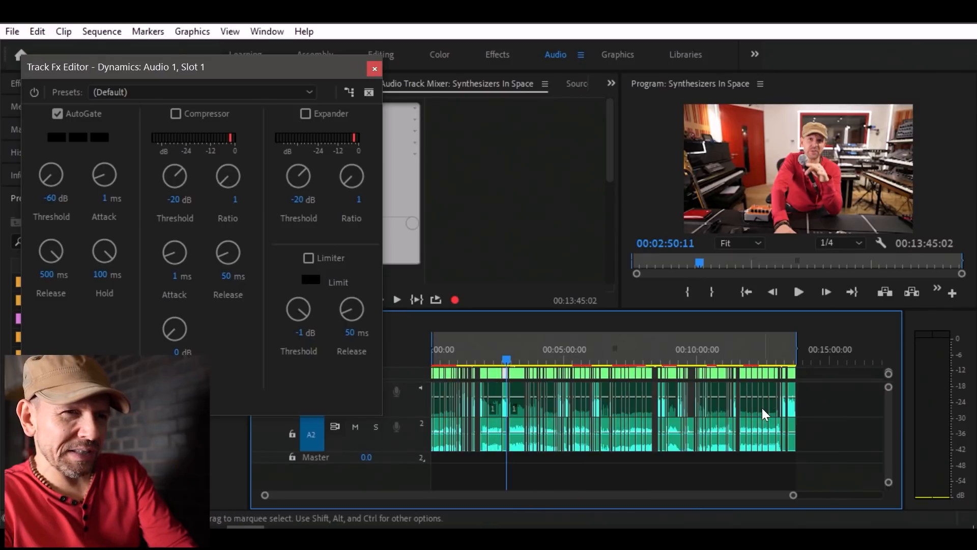
{"action": "key", "text": "equal"}
{"action": "key", "text": "equal"}
{"action": "key", "text": "equal"}
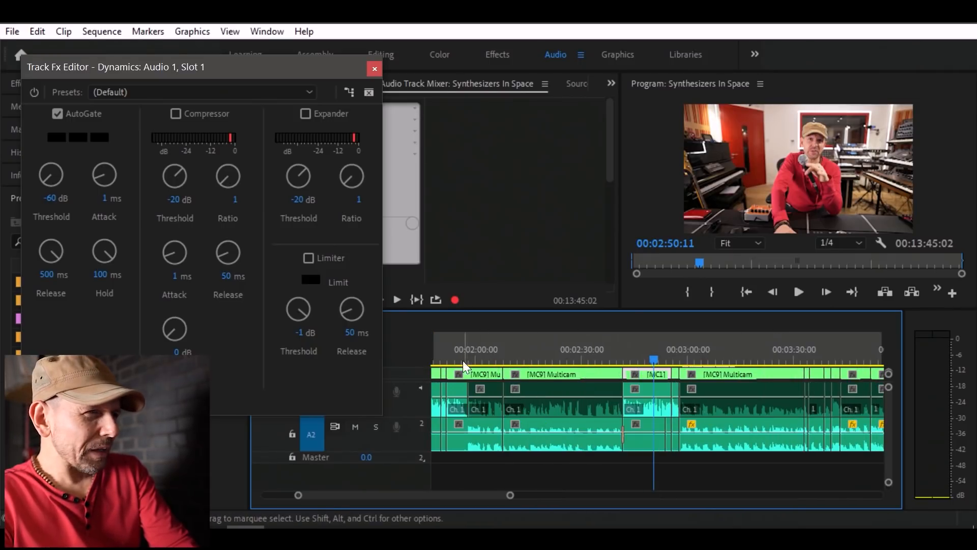
Play the speech around 00:00:57 and around 00:01:16, comparing their levels on the audio meters.
{"action": "left_click_drag", "start_coordinate": [300, 363], "coordinate": [513, 348]}
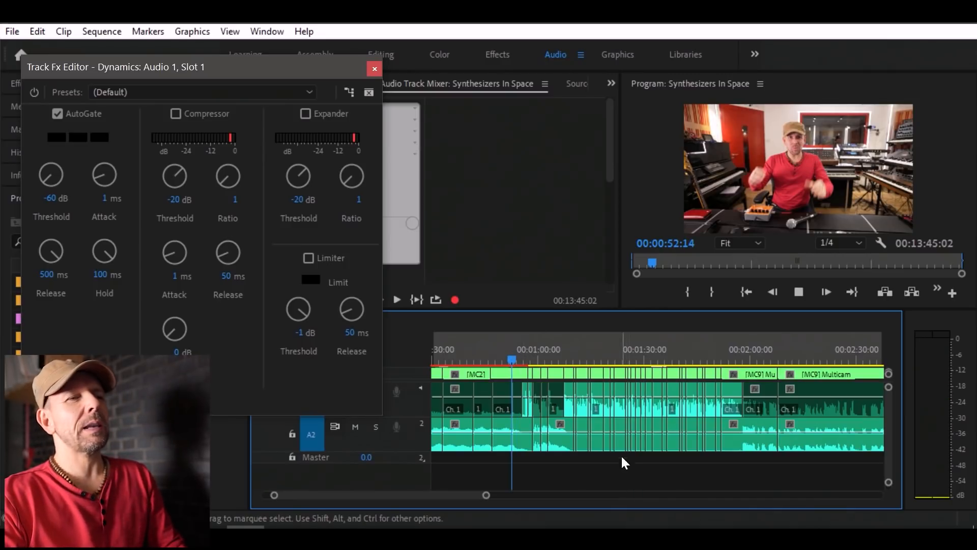
{"action": "key", "text": "space"}
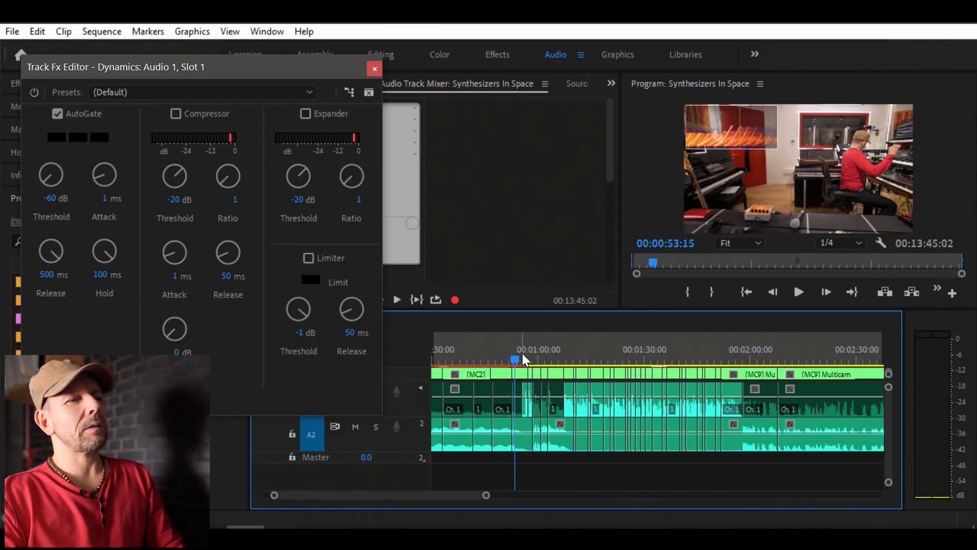
{"action": "key", "text": "space"}
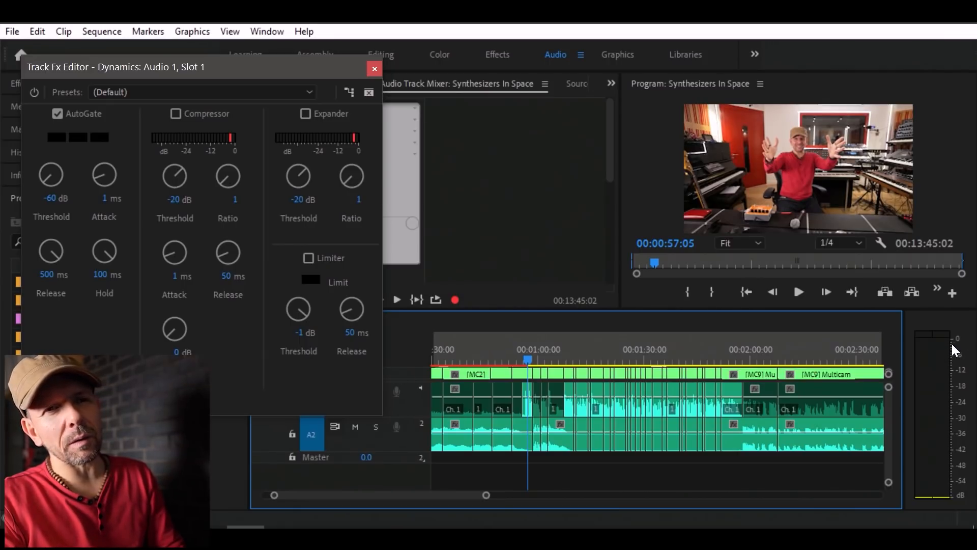
{"action": "key", "text": "space"}
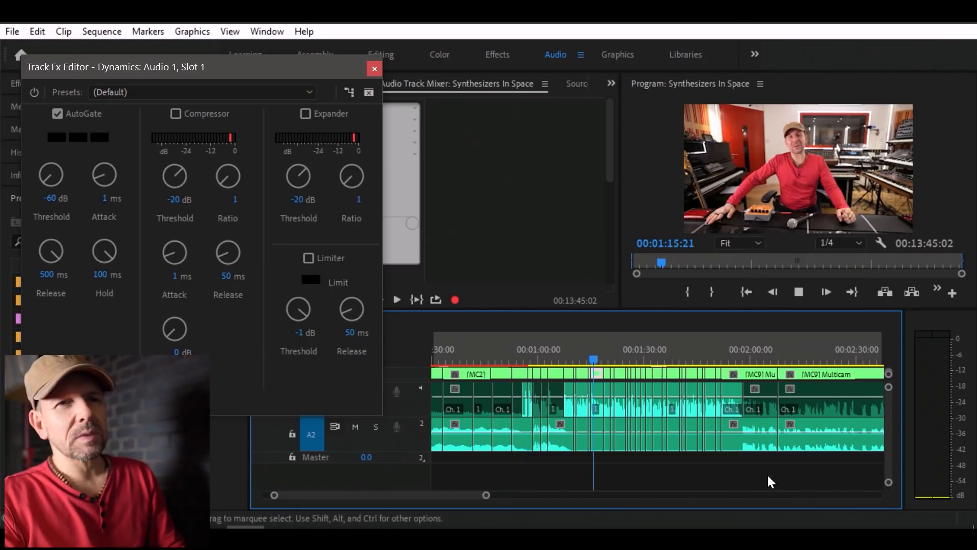
{"action": "key", "text": "space"}
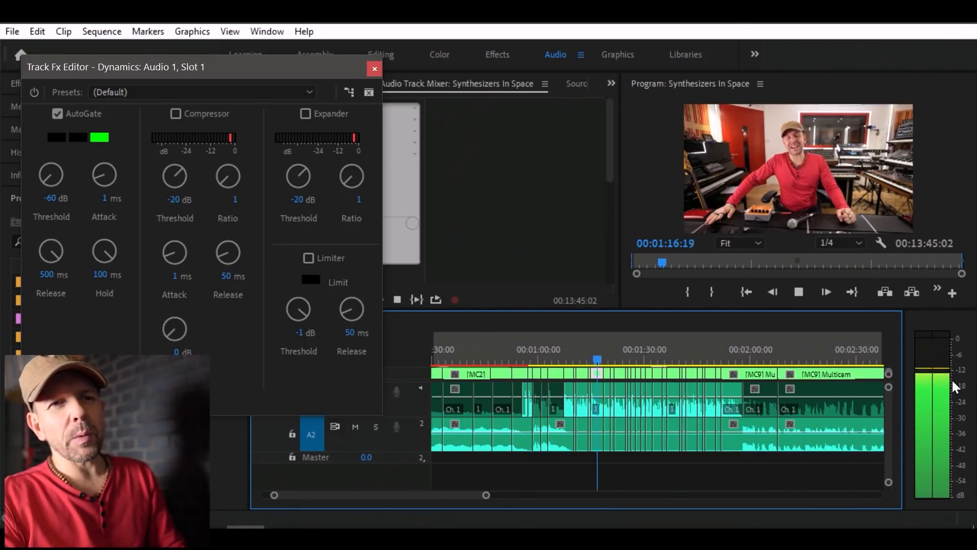
{"action": "key", "text": "space"}
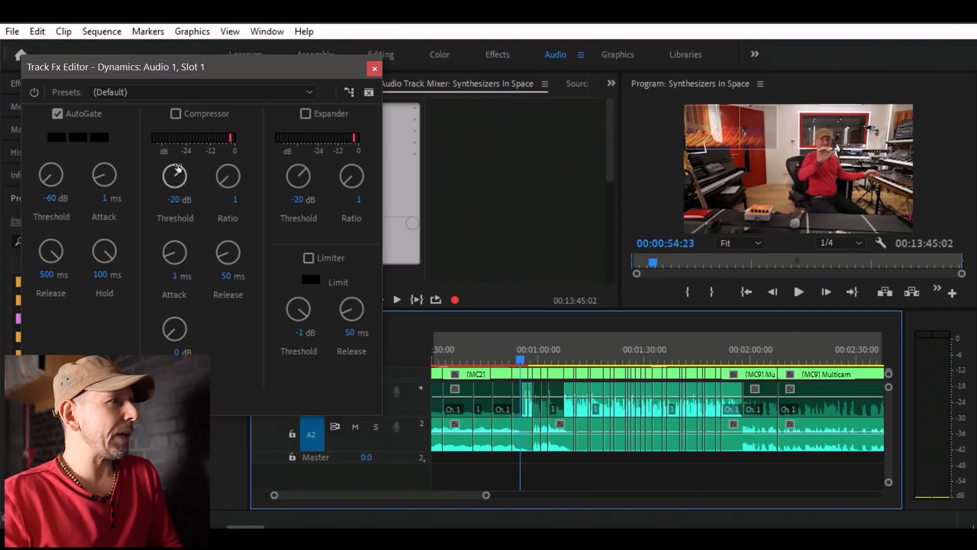
Turn on the Compressor with a ratio of 2 and audition it on the speech around 00:00:57 and from about 00:01:37.
{"action": "left_click", "coordinate": [174, 111]}
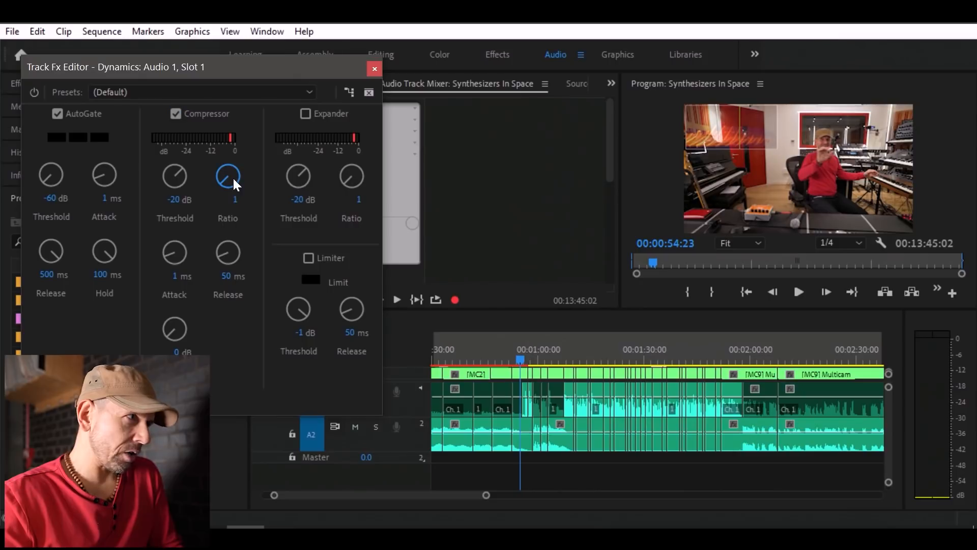
{"action": "left_click_drag", "start_coordinate": [248, 175], "coordinate": [260, 176]}
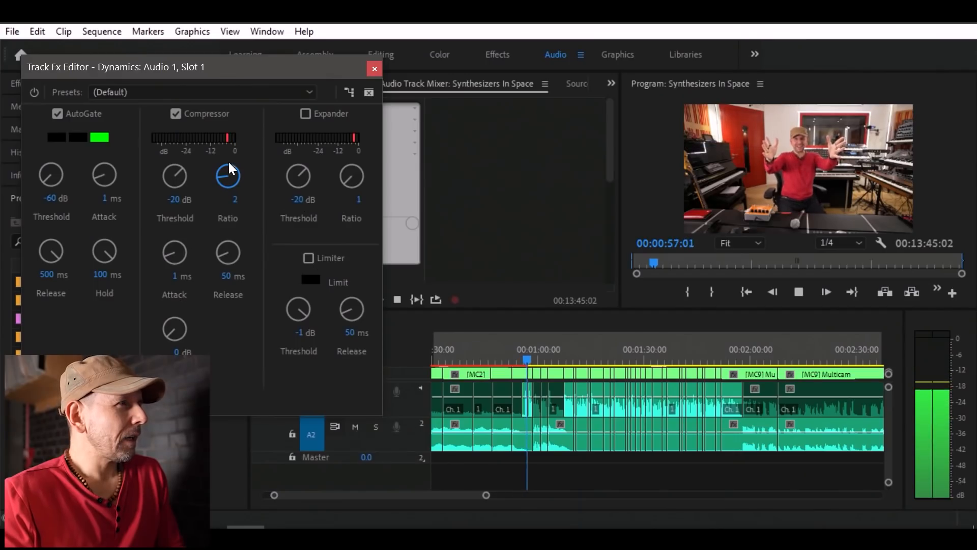
{"action": "key", "text": "space"}
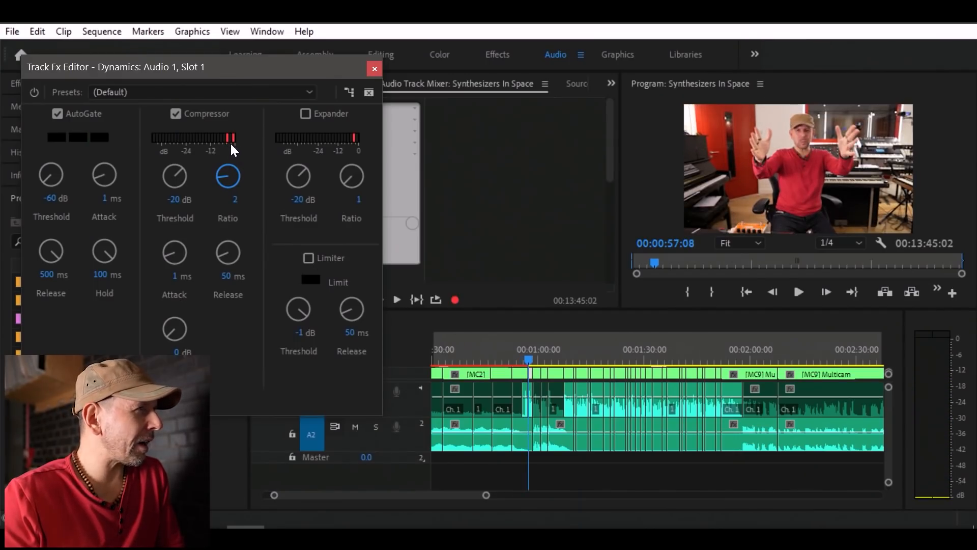
{"action": "key", "text": "space"}
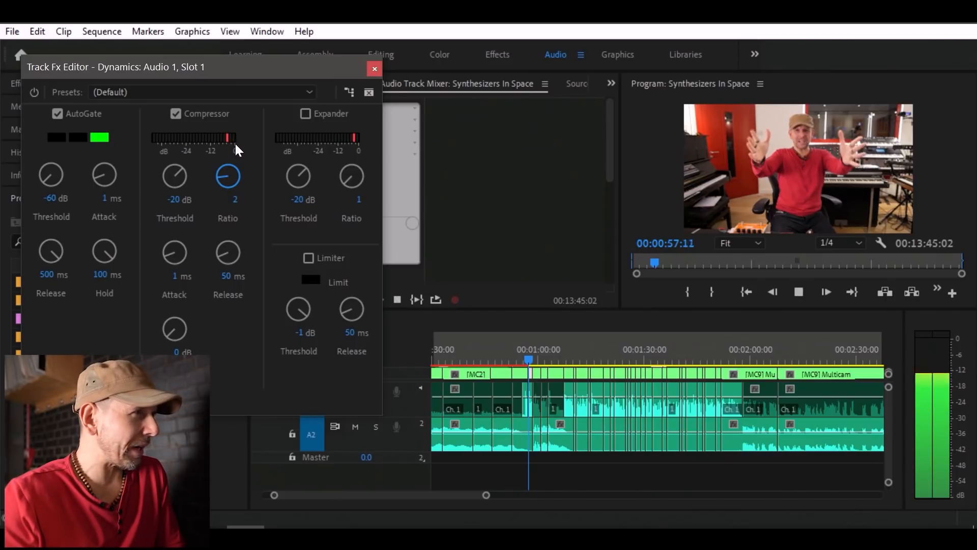
{"action": "key", "text": "space"}
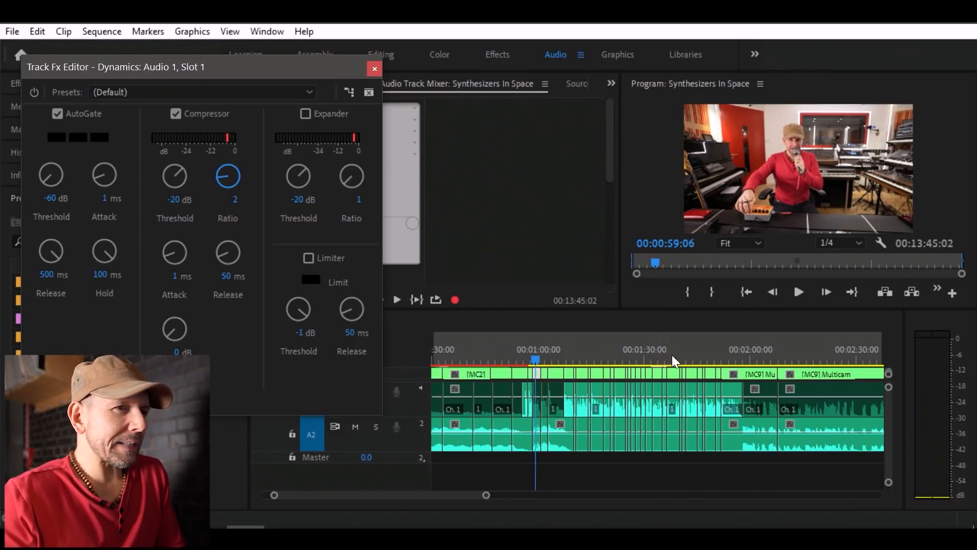
{"action": "left_click", "coordinate": [672, 357]}
{"action": "key", "text": "space"}
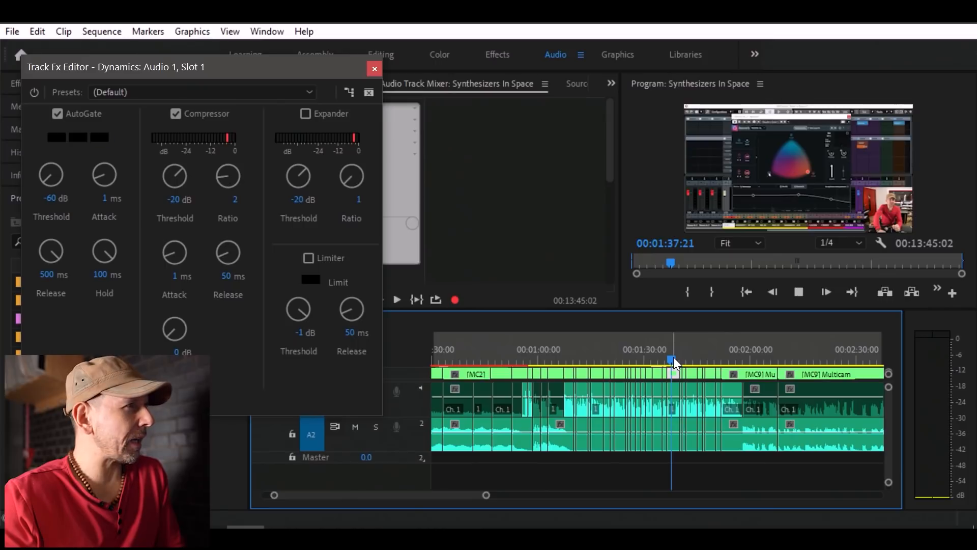
Play the speech from about 00:01:39 to 00:01:43, watching the Compressor's gain reduction meter.
{"action": "key", "text": "space"}
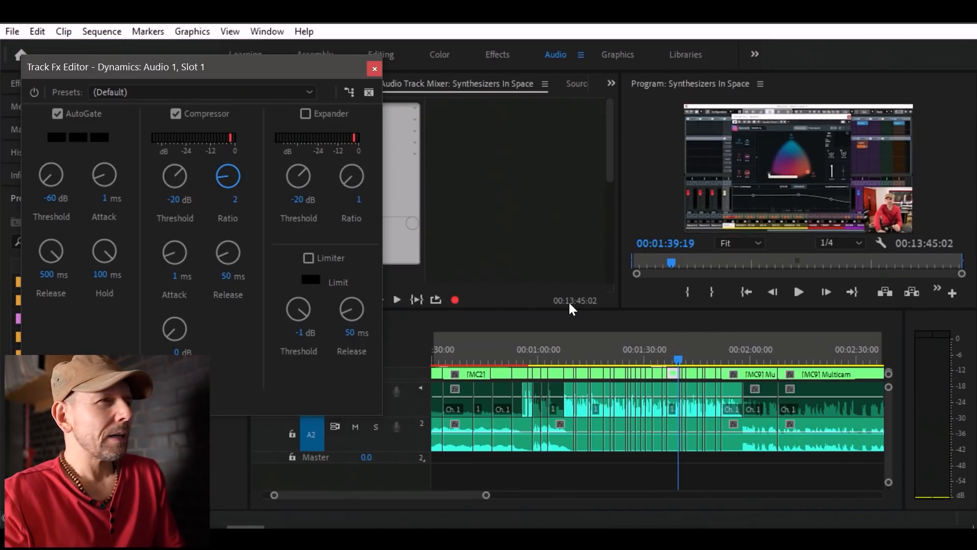
{"action": "key", "text": "space"}
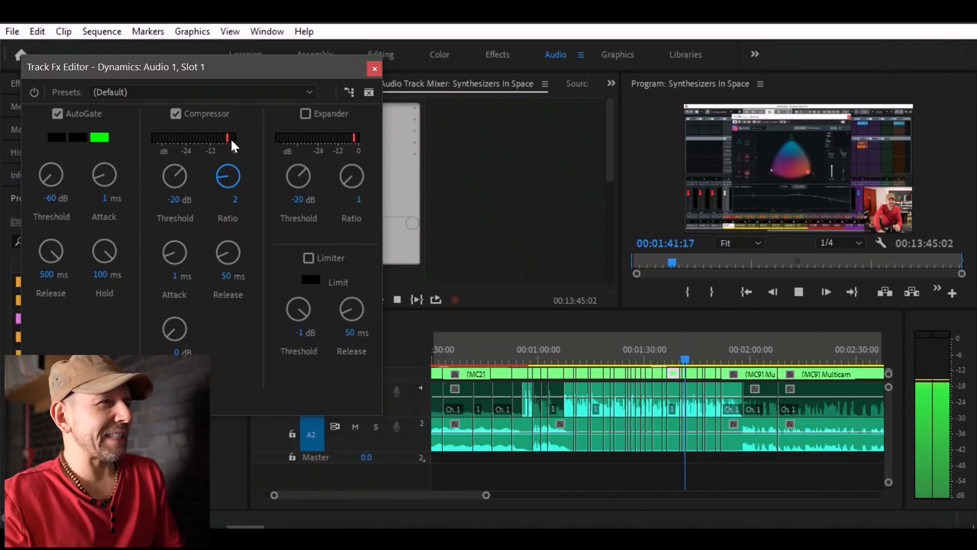
{"action": "key", "text": "space"}
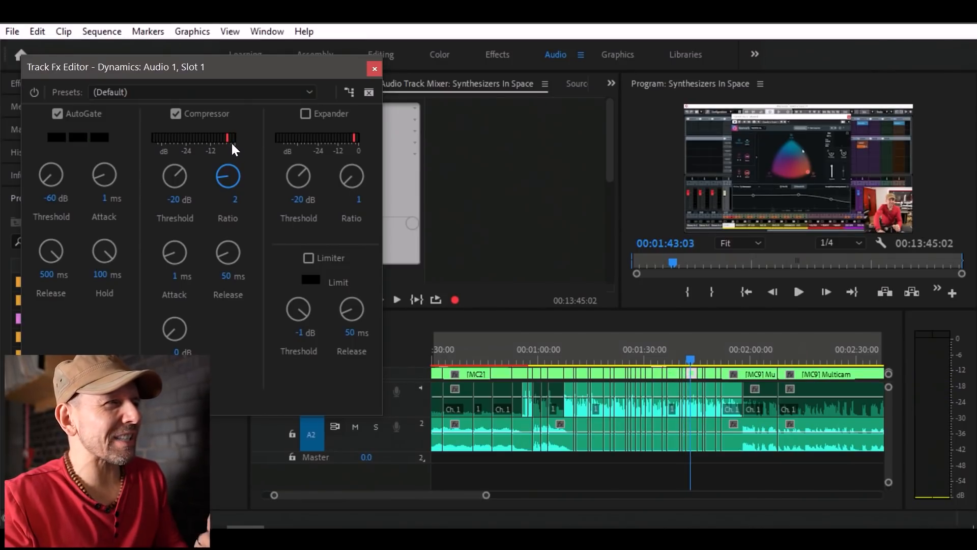
Try Compressor thresholds of -60 dB and 0 dB while playing the speech from about 00:01:43.
{"action": "left_click", "coordinate": [184, 177]}
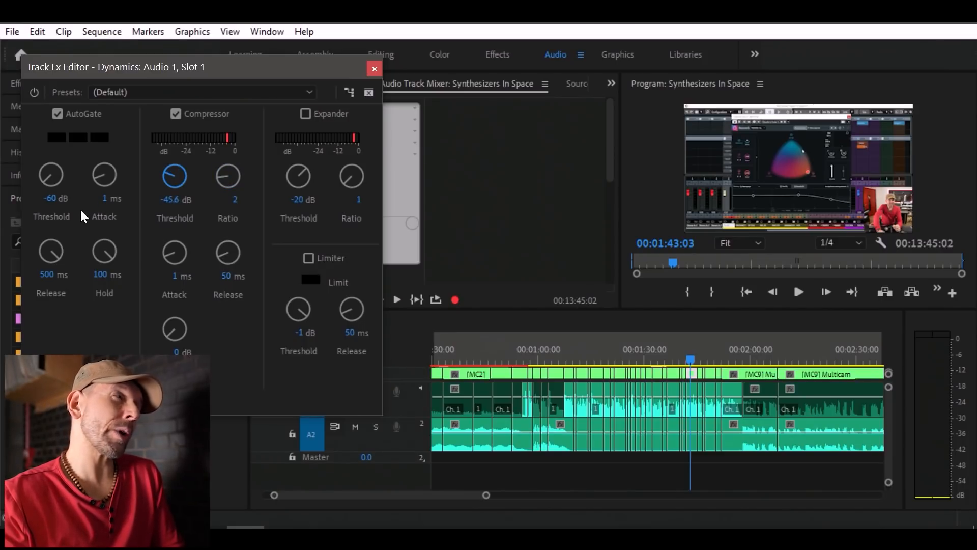
{"action": "key", "text": "space"}
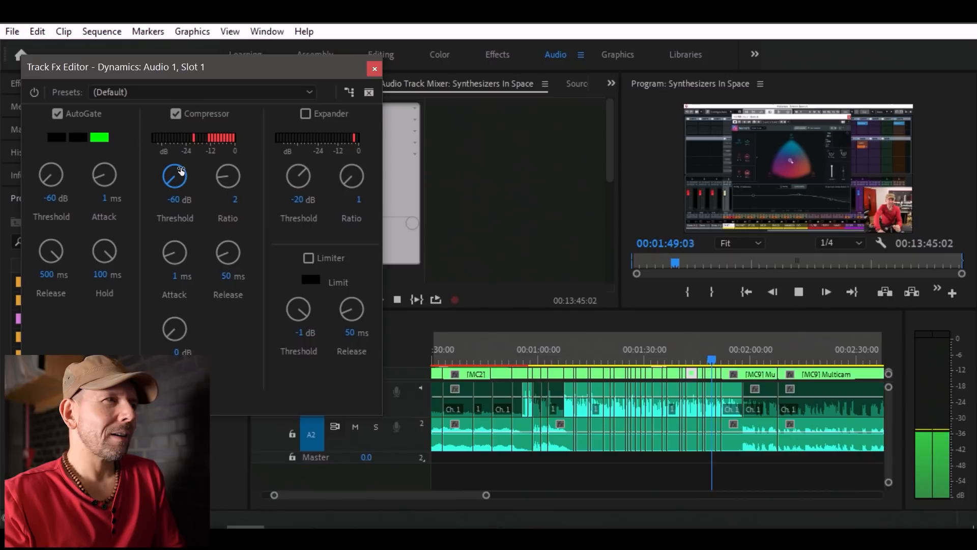
{"action": "key", "text": "space"}
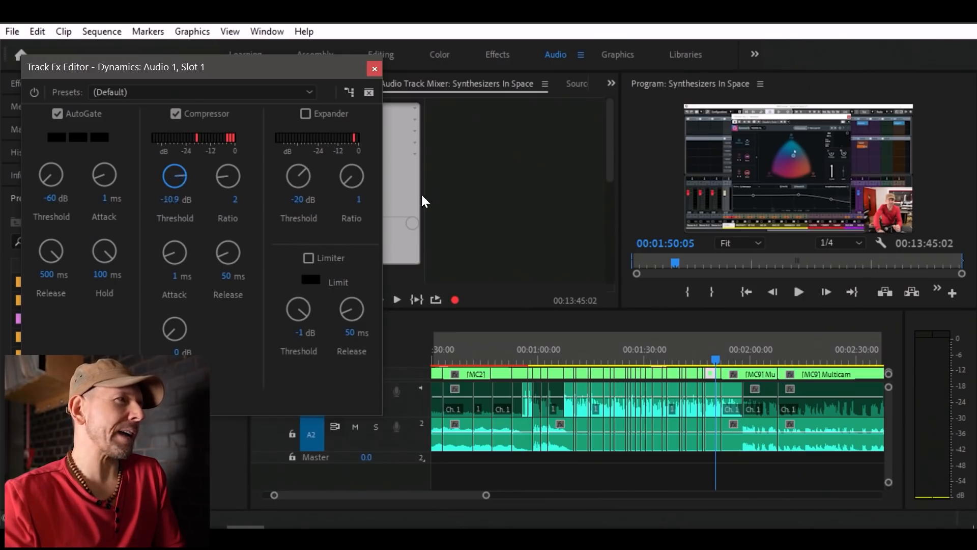
{"action": "key", "text": "space"}
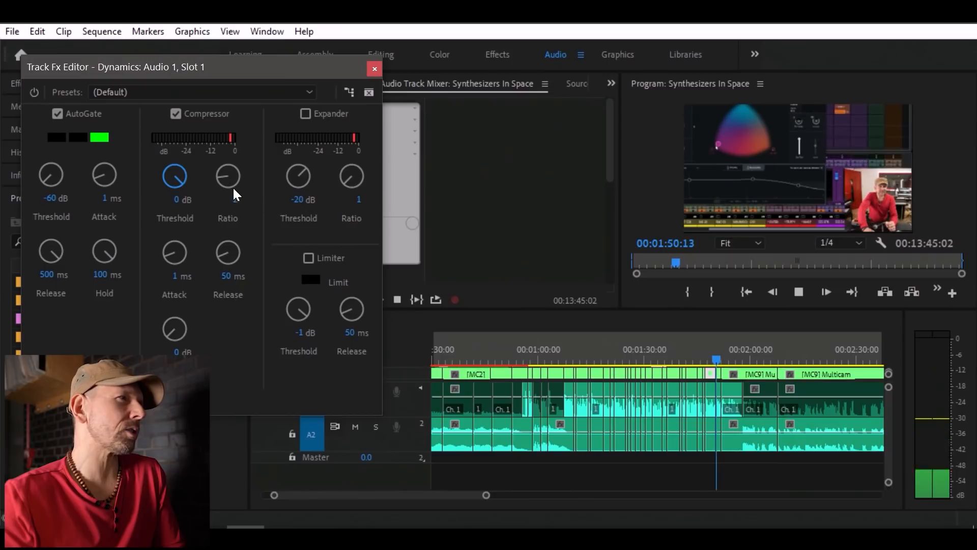
{"action": "key", "text": "space"}
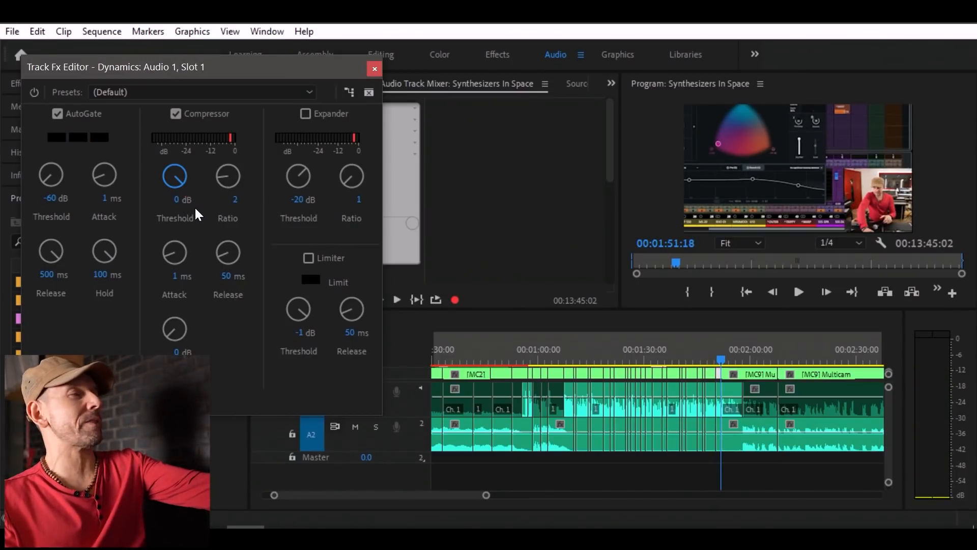
{"action": "key", "text": "space"}
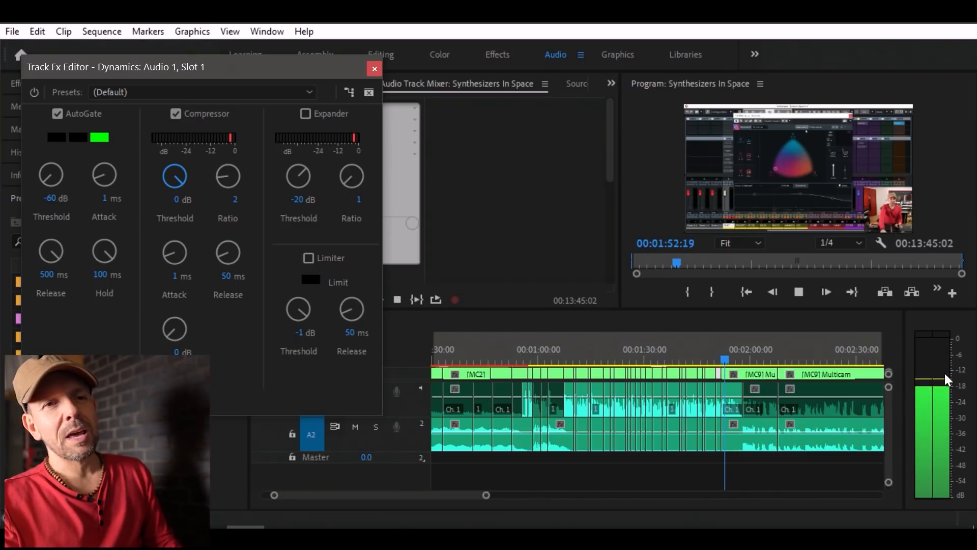
{"action": "key", "text": "space"}
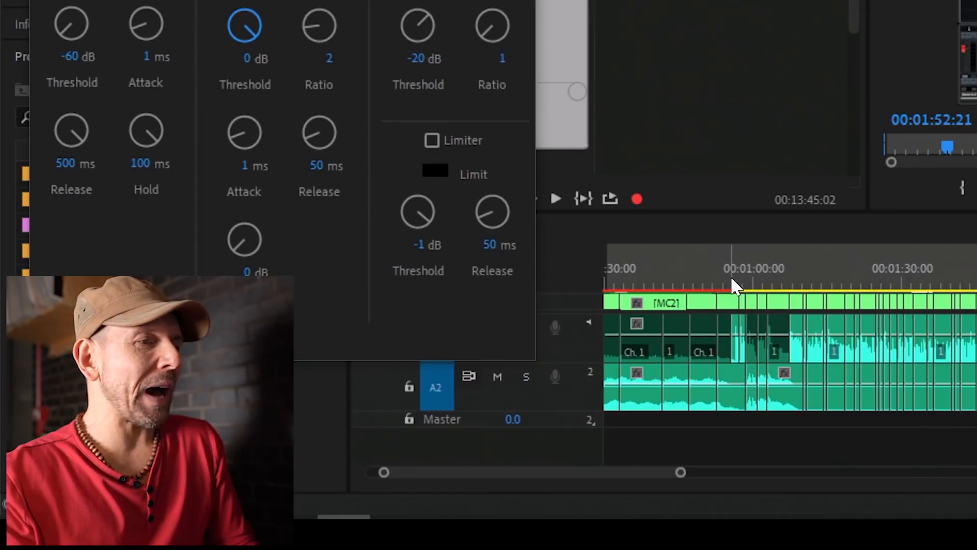
Play the first speech from about 00:00:53 and check its peak on the audio meters.
{"action": "left_click", "coordinate": [522, 360]}
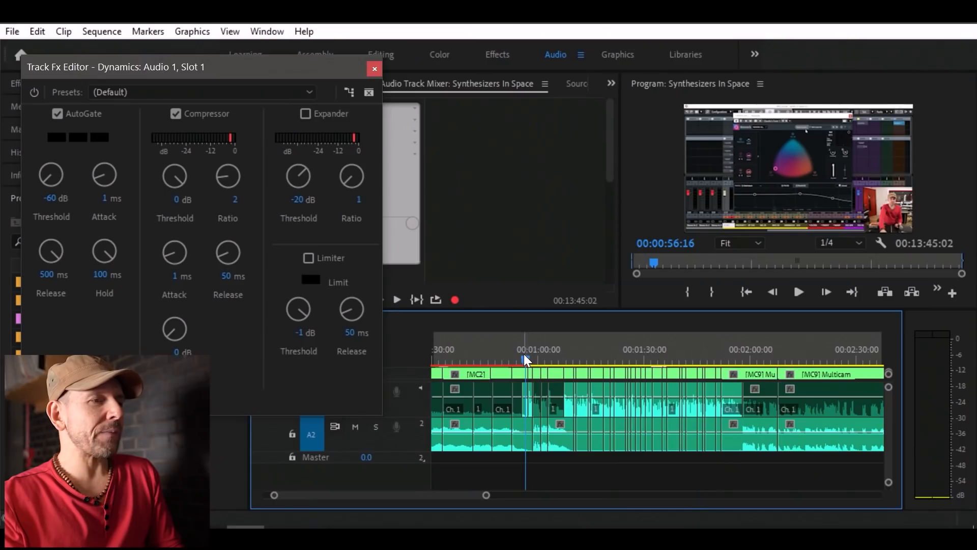
{"action": "key", "text": "space"}
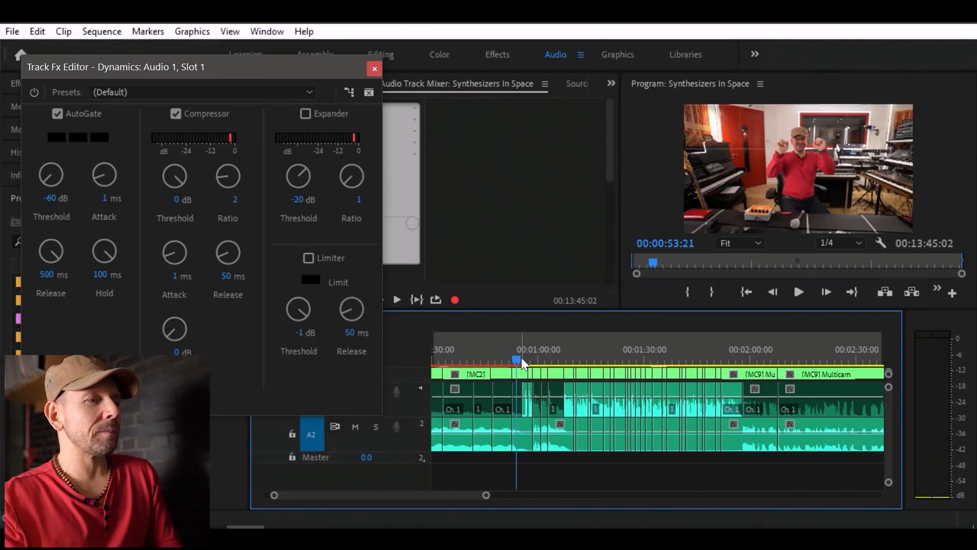
{"action": "key", "text": "space"}
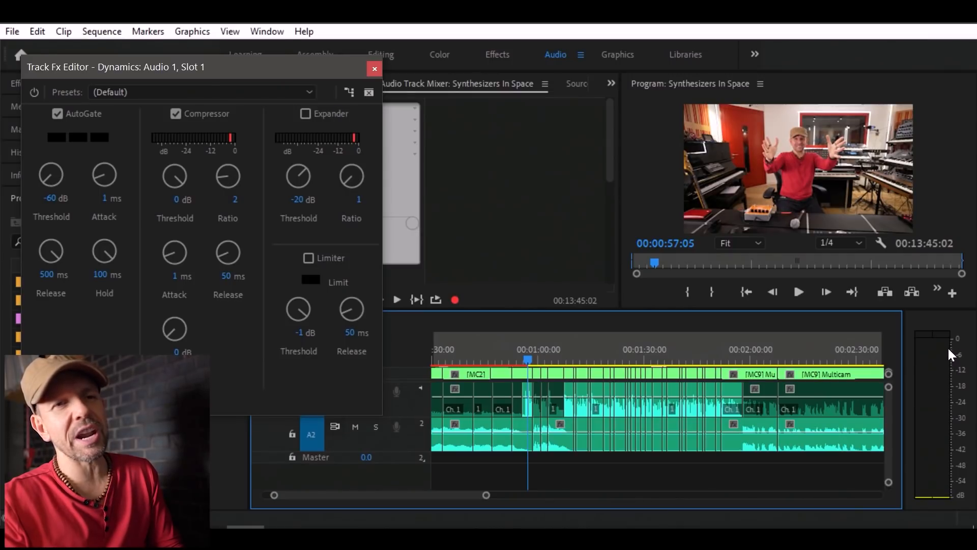
Set the Compressor threshold to -19.3 dB and audition it on the speech around 00:00:57.
{"action": "left_click_drag", "start_coordinate": [167, 180], "coordinate": [169, 178]}
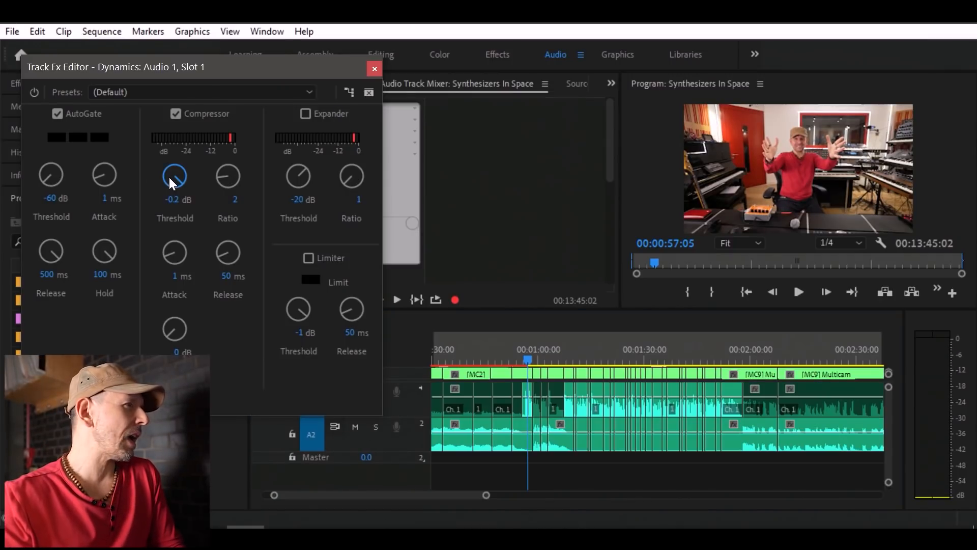
{"action": "left_click_drag", "start_coordinate": [126, 206], "coordinate": [136, 197]}
{"action": "key", "text": "space"}
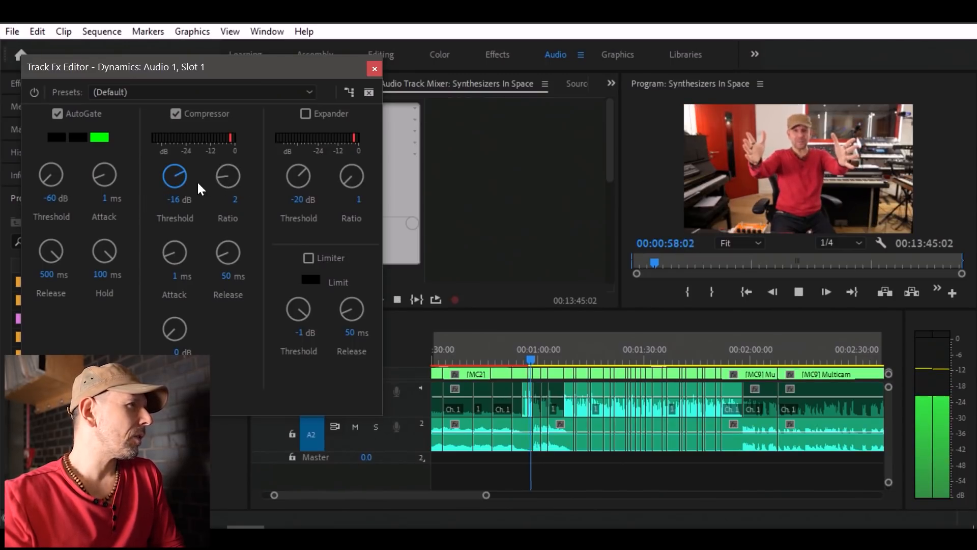
{"action": "key", "text": "space"}
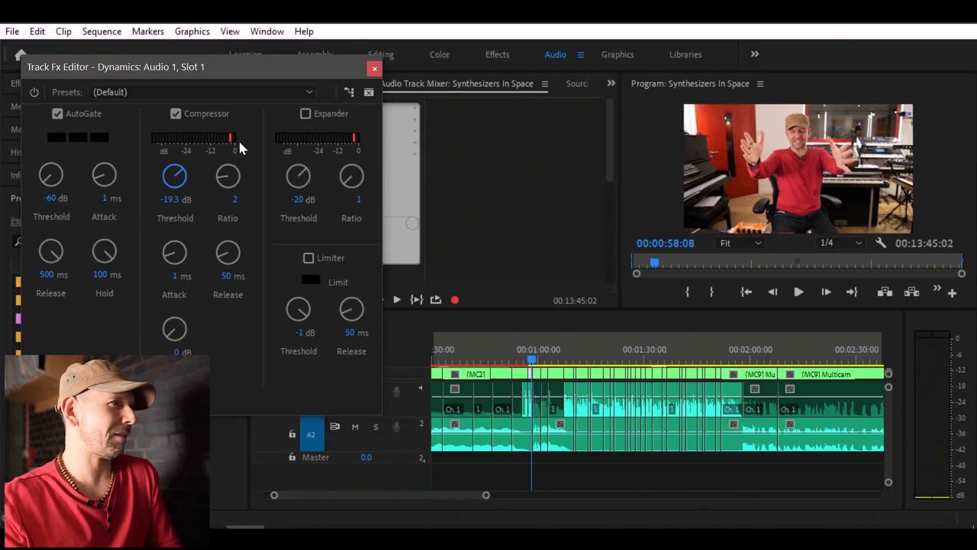
{"action": "key", "text": "space"}
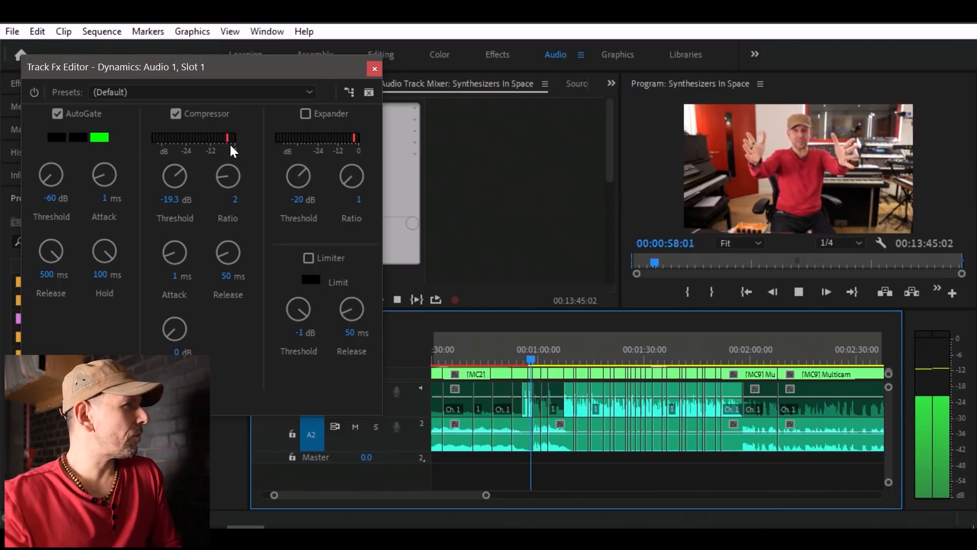
{"action": "key", "text": "space"}
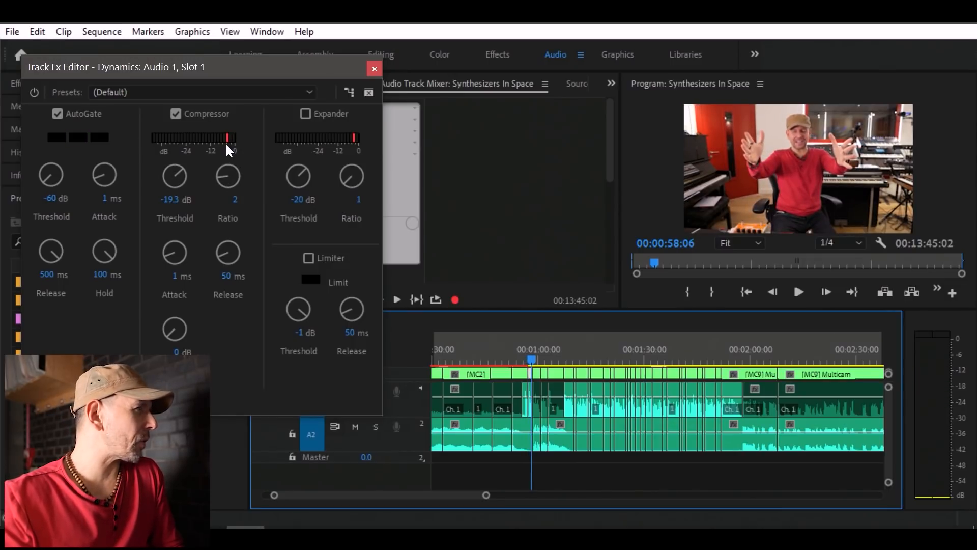
Set the Compressor's MakeUp gain to 3 dB and save the project.
{"action": "left_click", "coordinate": [690, 356]}
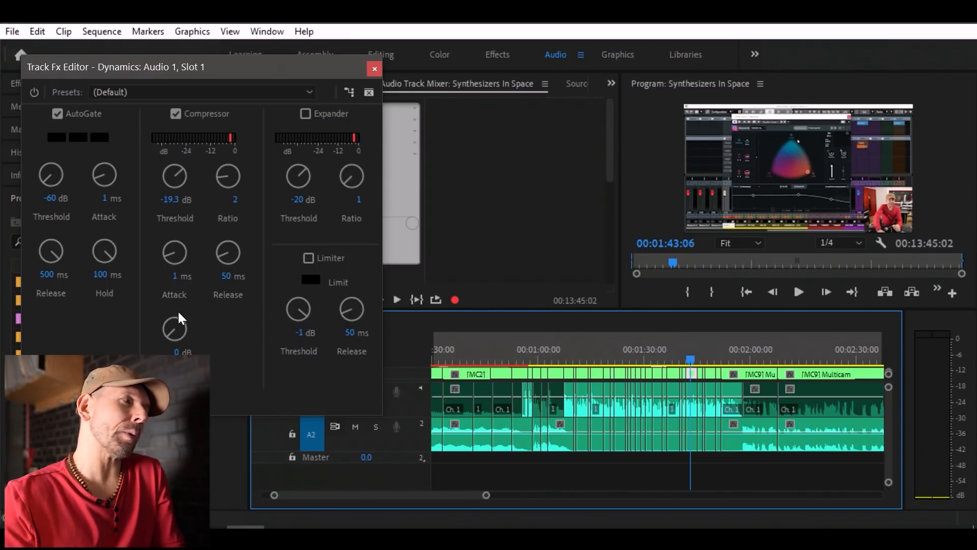
{"action": "left_click_drag", "start_coordinate": [176, 328], "coordinate": [208, 322]}
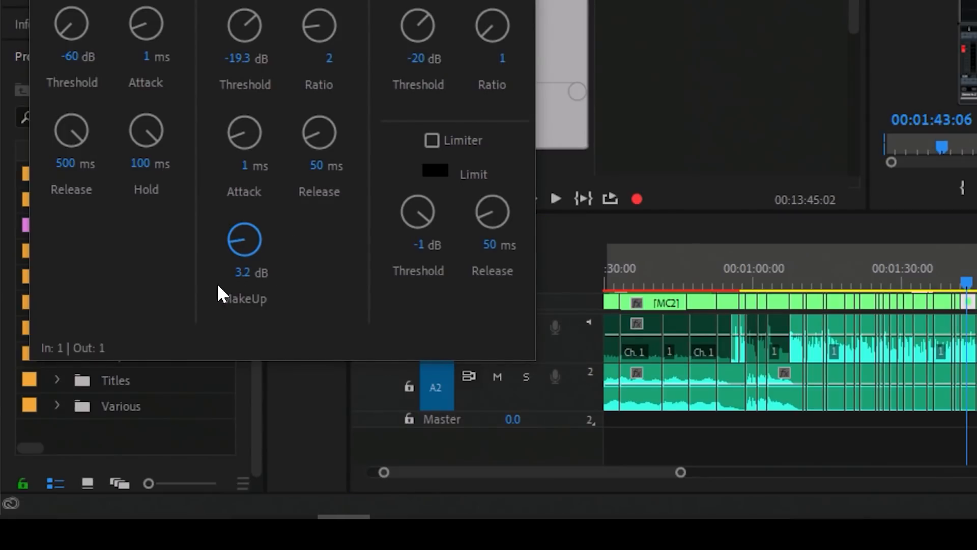
{"action": "mouse_move", "coordinate": [244, 246]}
{"action": "left_mouse_down"}
{"action": "mouse_move", "coordinate": [255, 242]}
{"action": "mouse_move", "coordinate": [244, 244]}
{"action": "left_mouse_up"}
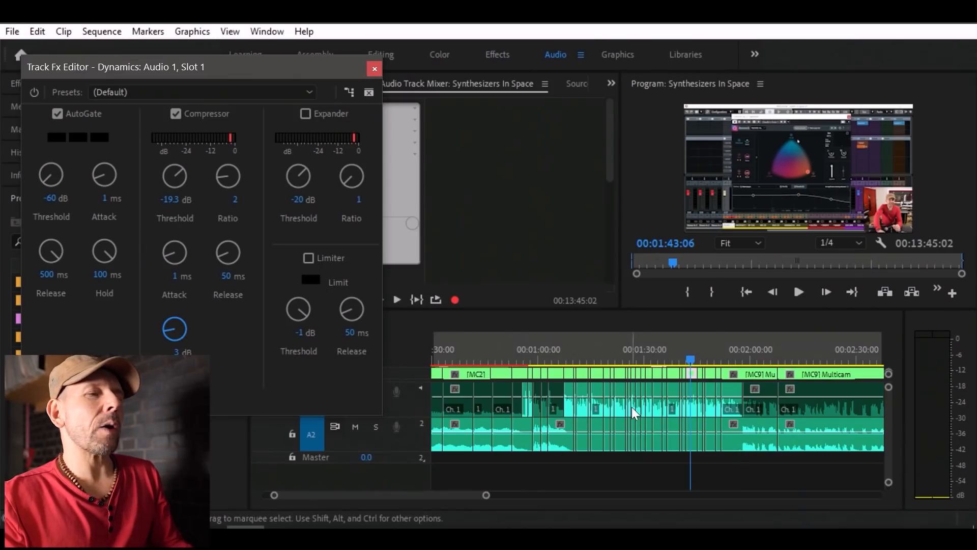
{"action": "left_click", "coordinate": [530, 407]}
{"action": "key", "text": "space"}
{"action": "key", "text": "space"}
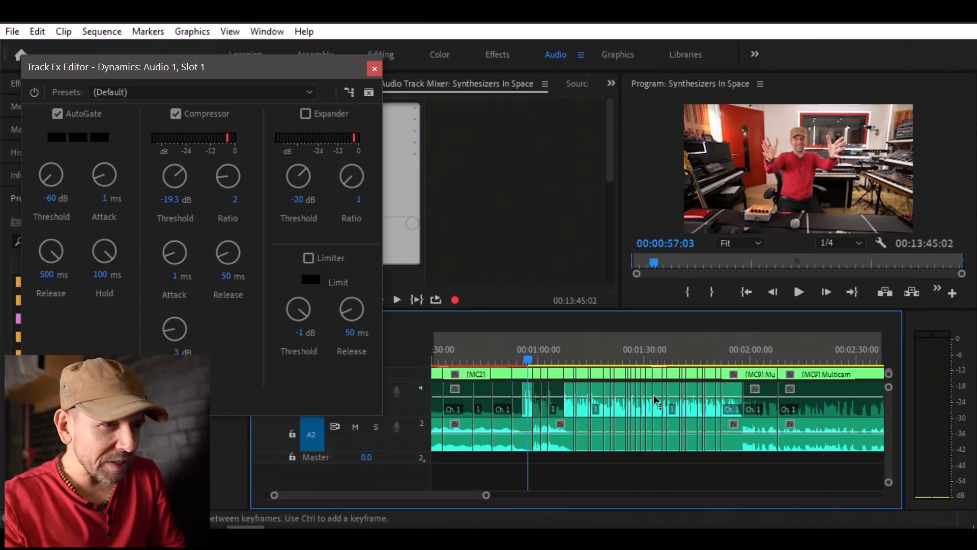
{"action": "key", "text": "ctrl+s"}
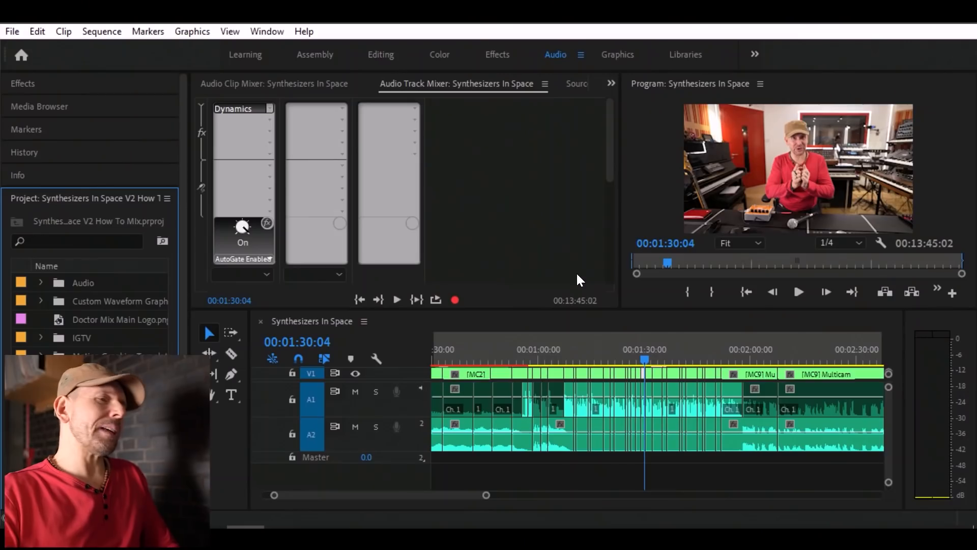
Play the compressed speech from about 00:01:12 to 00:01:15, checking its level on the audio meters.
{"action": "left_click", "coordinate": [583, 352]}
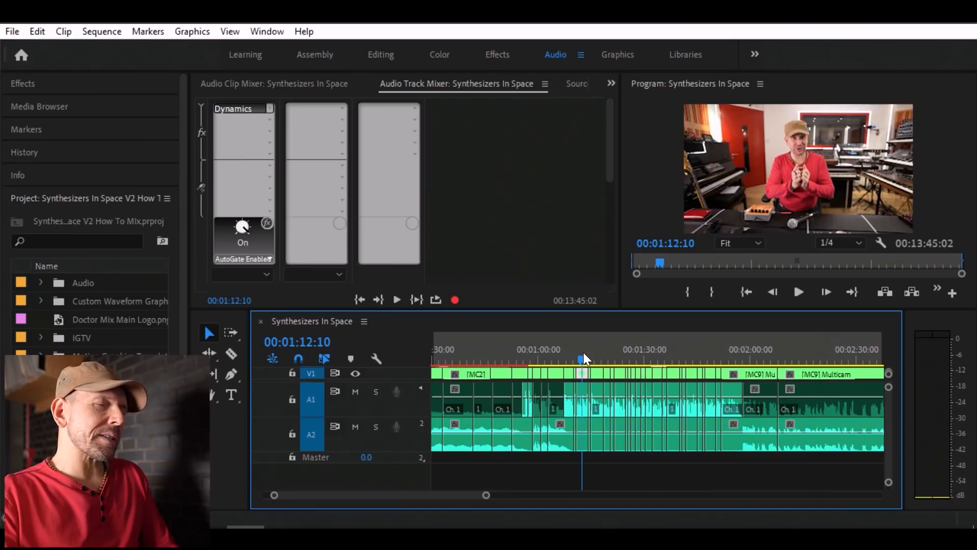
{"action": "key", "text": "space"}
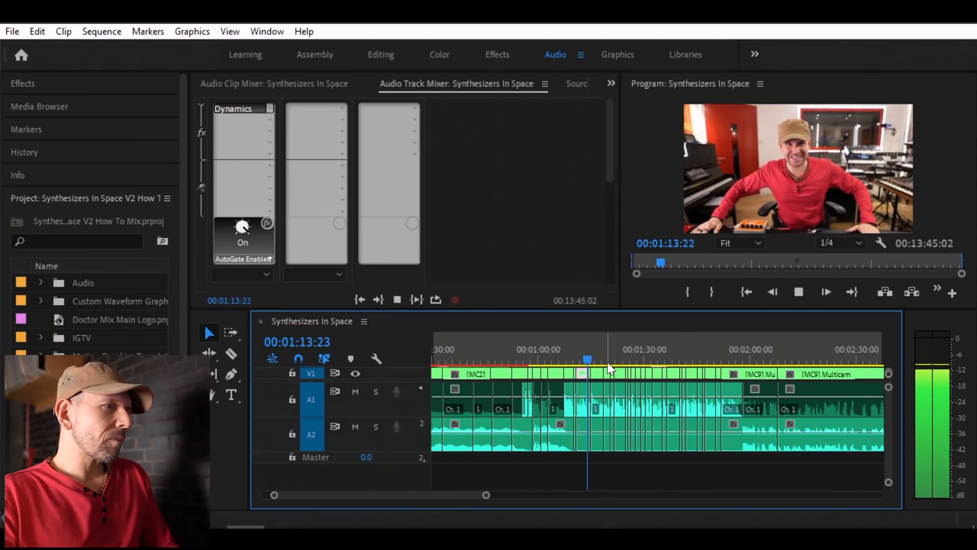
{"action": "key", "text": "space"}
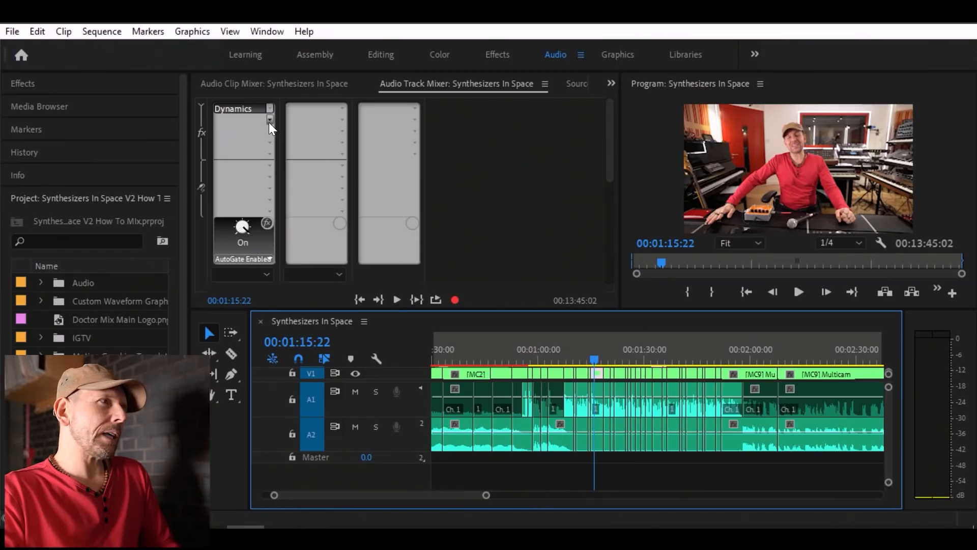
Add a Parametric Equalizer in the second effect slot of audio track A1 and turn on its HP band.
{"action": "left_click", "coordinate": [269, 121]}
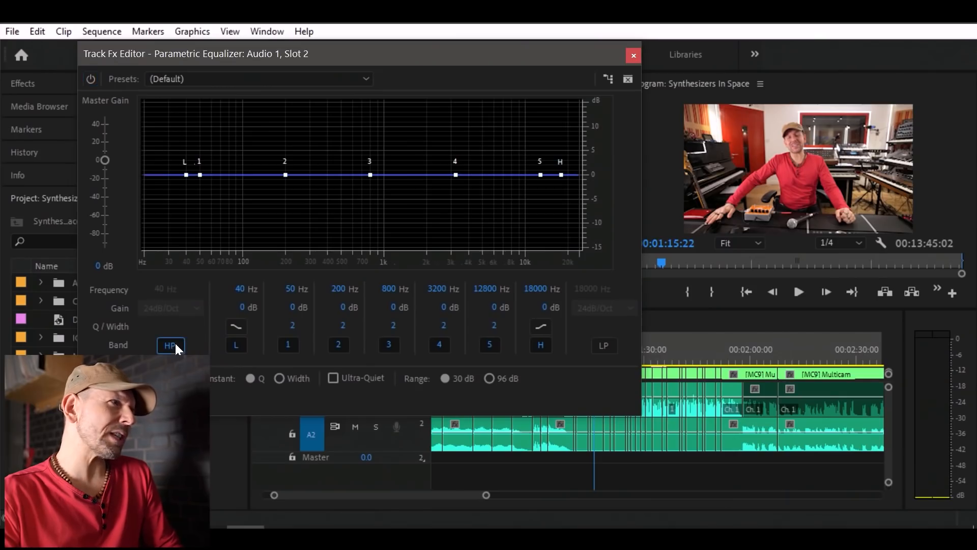
{"action": "left_click", "coordinate": [175, 344]}
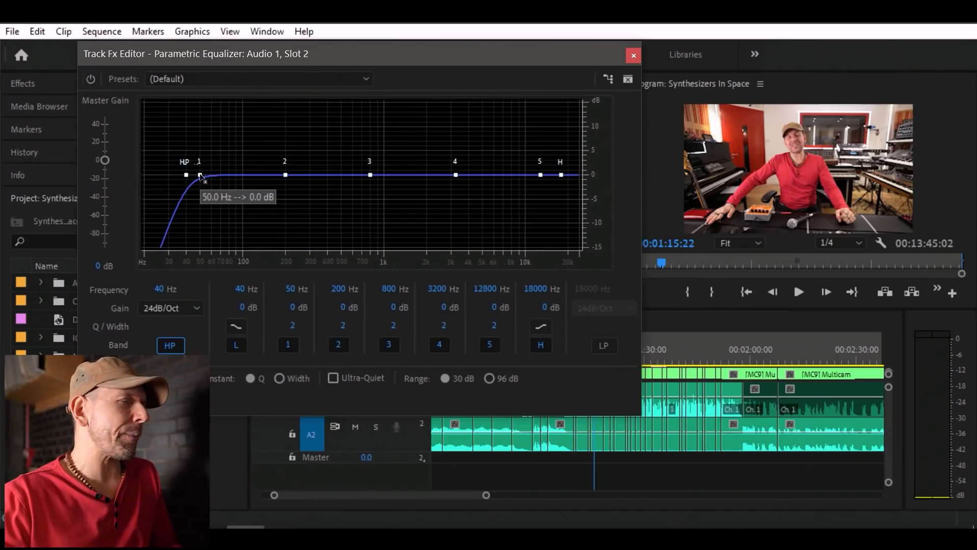
Shape the EQ's low end with band 1 at 73 Hz and 0 dB, the L band at 98 Hz and 3.6 dB, and HP at 44 Hz.
{"action": "left_click_drag", "start_coordinate": [201, 175], "coordinate": [208, 172]}
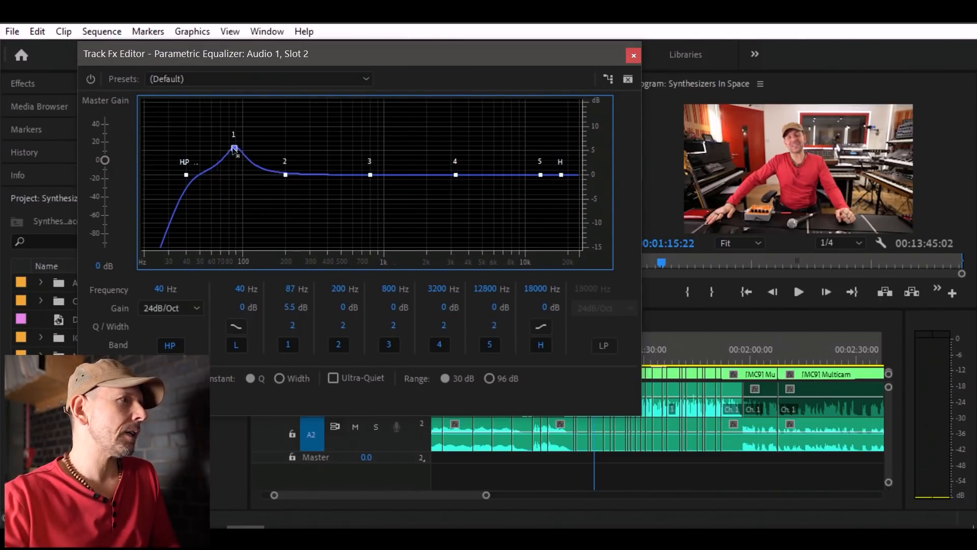
{"action": "left_click_drag", "start_coordinate": [227, 178], "coordinate": [224, 175]}
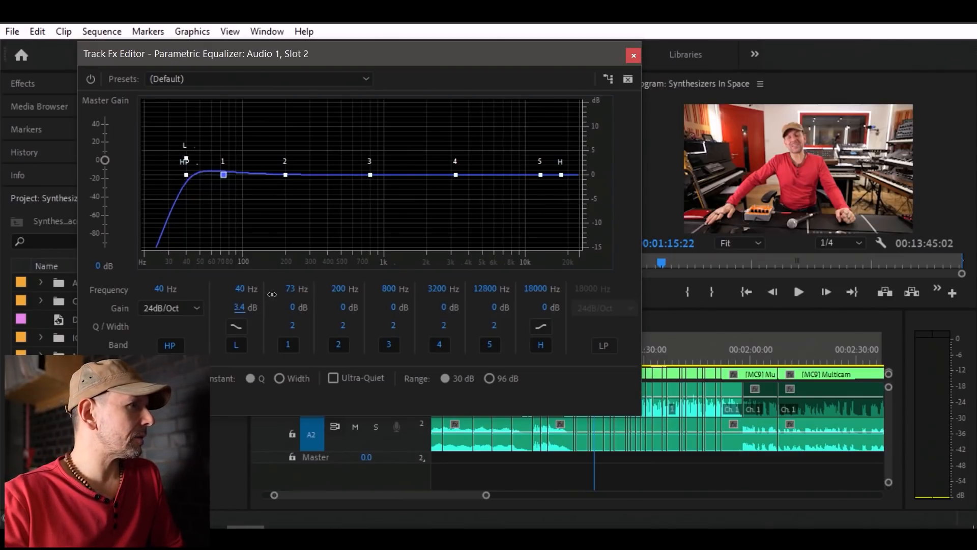
{"action": "left_click_drag", "start_coordinate": [186, 148], "coordinate": [237, 154]}
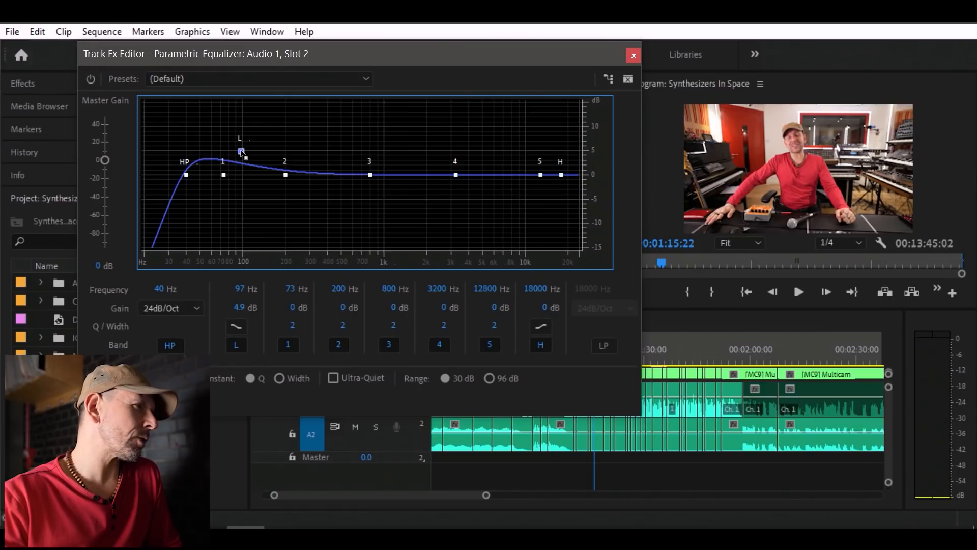
{"action": "left_click_drag", "start_coordinate": [241, 154], "coordinate": [242, 157]}
{"action": "left_click_drag", "start_coordinate": [187, 175], "coordinate": [194, 176]}
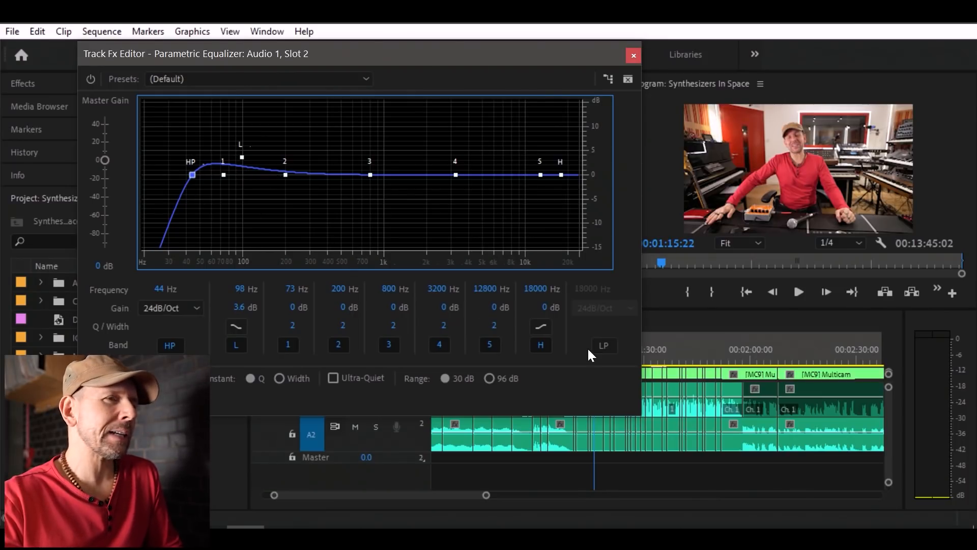
Adjust the EQ's L band to 94 Hz and 4.7 dB while auditioning the speech from about 00:01:30.
{"action": "left_click", "coordinate": [650, 358]}
{"action": "key", "text": "space"}
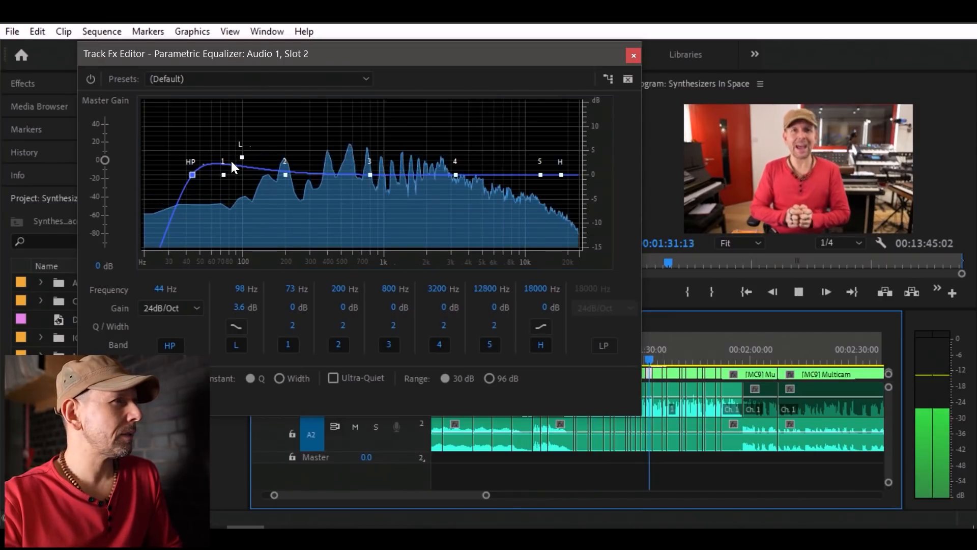
{"action": "mouse_move", "coordinate": [242, 157]}
{"action": "left_mouse_down"}
{"action": "mouse_move", "coordinate": [249, 100]}
{"action": "mouse_move", "coordinate": [240, 166]}
{"action": "mouse_move", "coordinate": [252, 85]}
{"action": "mouse_move", "coordinate": [239, 143]}
{"action": "left_mouse_up"}
{"action": "key", "text": "space"}
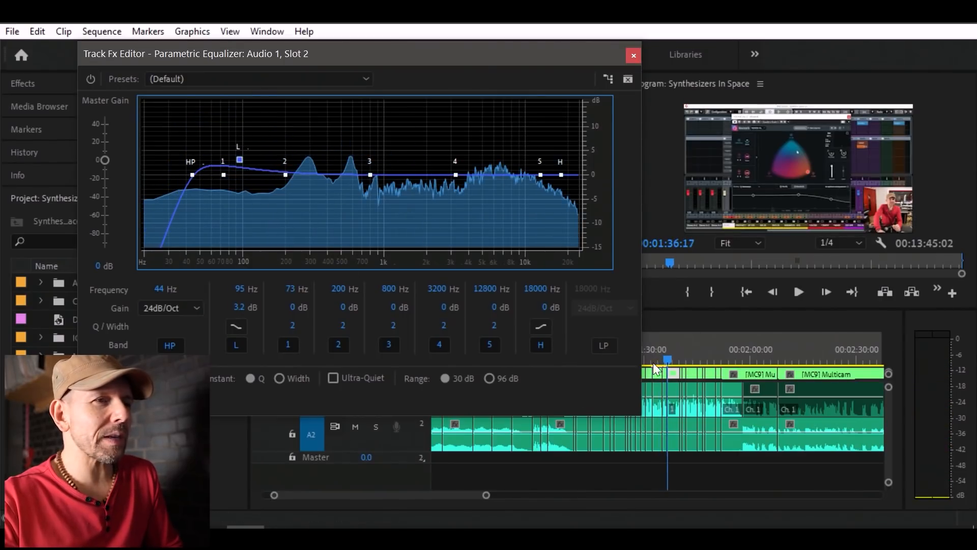
{"action": "left_click_drag", "start_coordinate": [657, 358], "coordinate": [646, 360]}
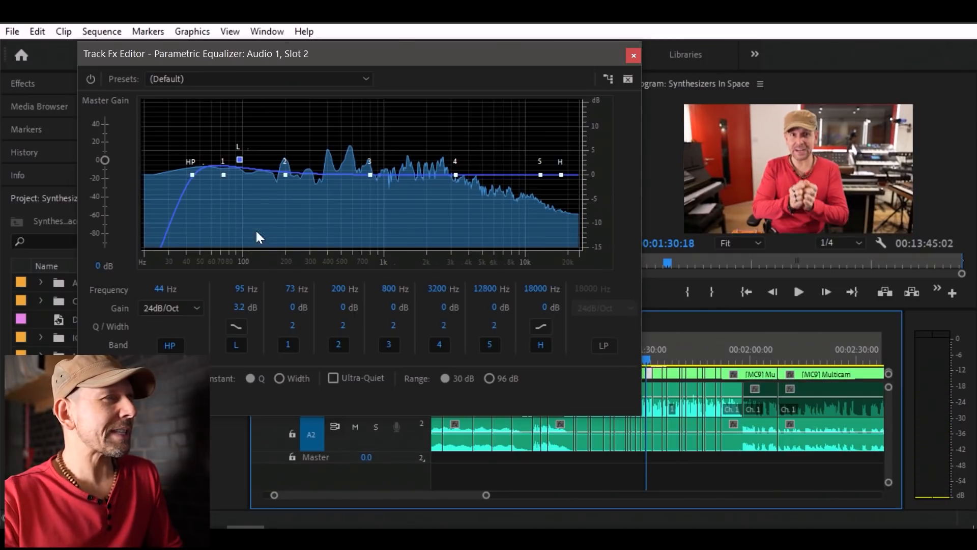
{"action": "key", "text": "space"}
{"action": "mouse_move", "coordinate": [239, 160]}
{"action": "left_mouse_down"}
{"action": "mouse_move", "coordinate": [239, 120]}
{"action": "mouse_move", "coordinate": [240, 151]}
{"action": "left_mouse_up"}
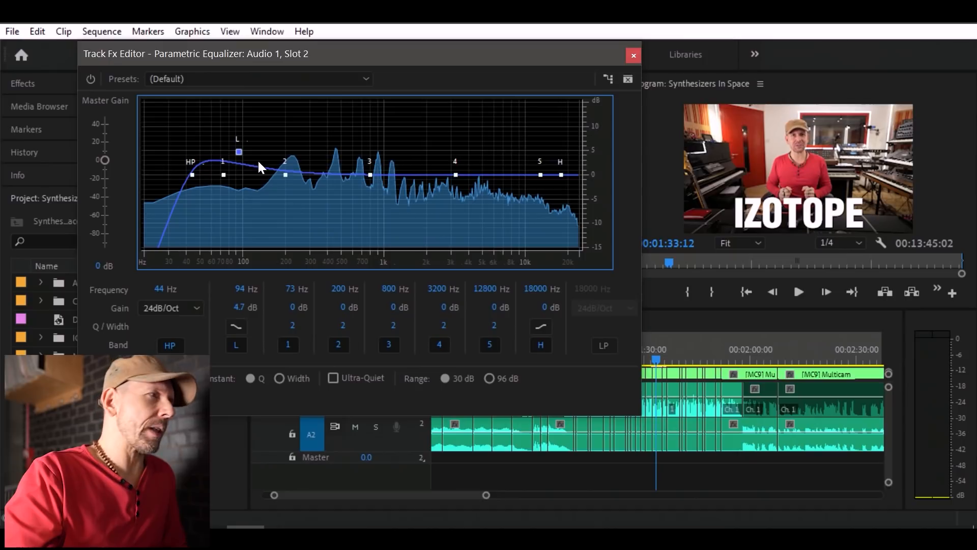
Adjust the EQ's L band to 111 Hz and 3.3 dB while auditioning the speech from about 00:01:33.
{"action": "mouse_move", "coordinate": [240, 151]}
{"action": "left_mouse_down"}
{"action": "mouse_move", "coordinate": [251, 104]}
{"action": "mouse_move", "coordinate": [251, 176]}
{"action": "mouse_move", "coordinate": [254, 103]}
{"action": "mouse_move", "coordinate": [248, 162]}
{"action": "left_mouse_up"}
{"action": "key", "text": "space"}
{"action": "key", "text": "space"}
{"action": "key", "text": "space"}
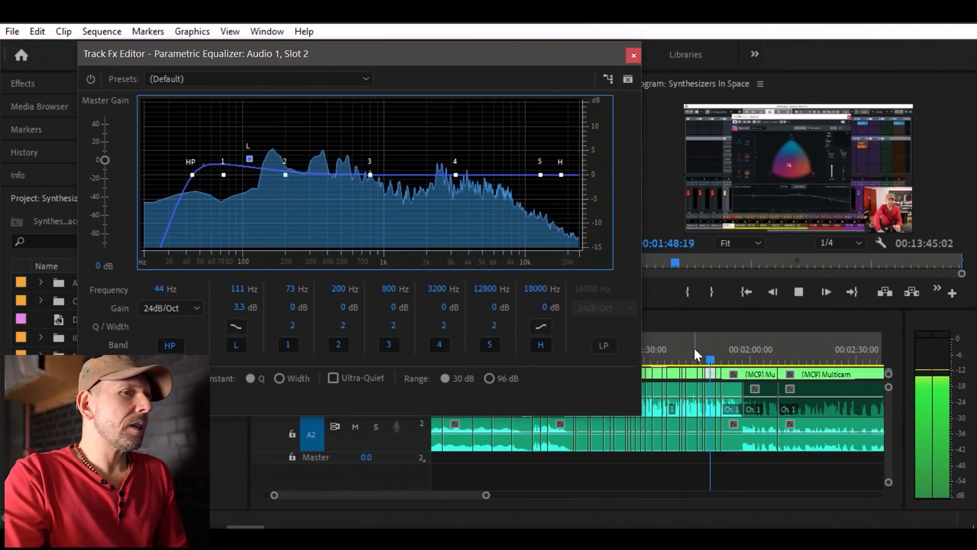
{"action": "left_click", "coordinate": [658, 358]}
{"action": "key", "text": "space"}
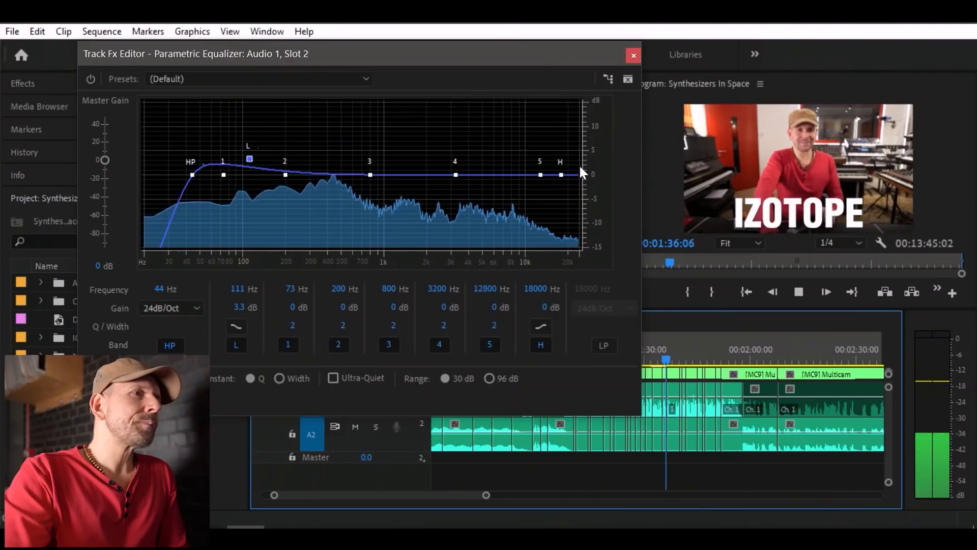
Try an H band boost of 2.8 dB at 10430 Hz, audition it, and return the band's gain to 0 dB.
{"action": "key", "text": "space"}
{"action": "left_click_drag", "start_coordinate": [560, 175], "coordinate": [563, 177]}
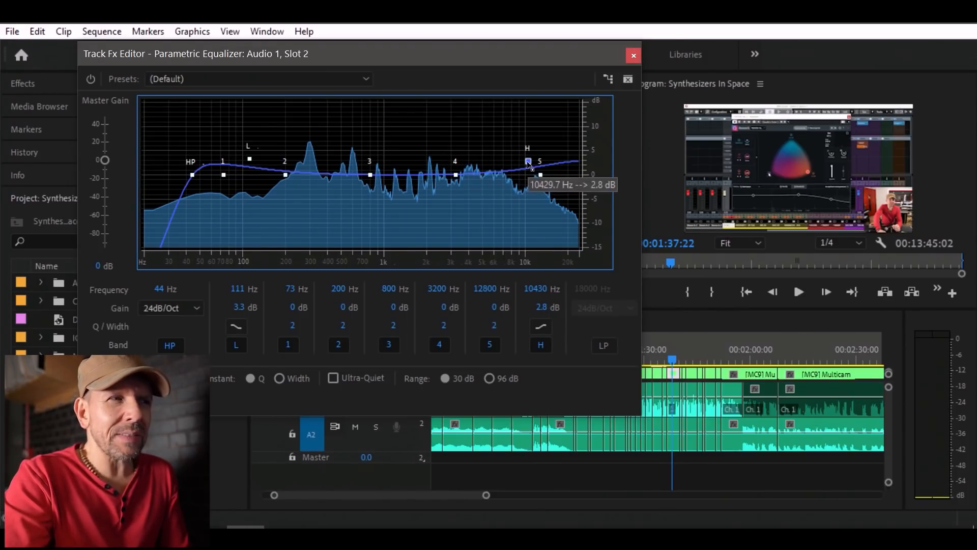
{"action": "key", "text": "space"}
{"action": "left_click_drag", "start_coordinate": [528, 161], "coordinate": [545, 176]}
{"action": "key", "text": "space"}
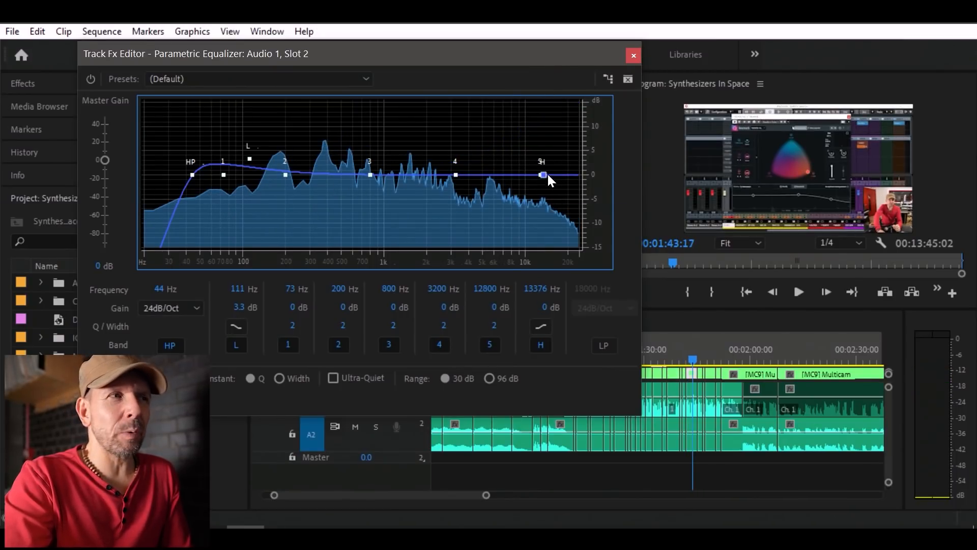
Set the EQ's H band to 10048 Hz and 0.8 dB while auditioning the speech, and close the equalizer editor.
{"action": "left_click_drag", "start_coordinate": [543, 167], "coordinate": [539, 167]}
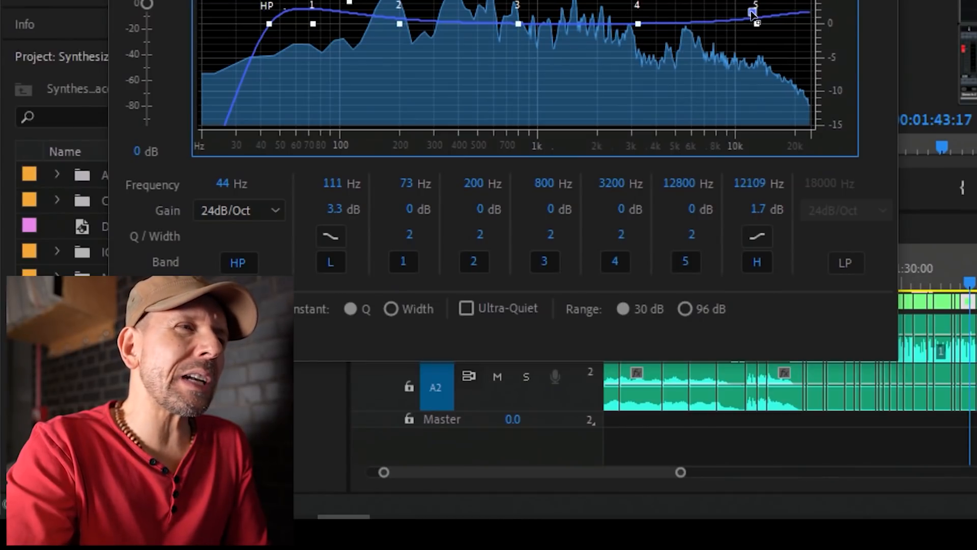
{"action": "left_click_drag", "start_coordinate": [728, 17], "coordinate": [733, 16]}
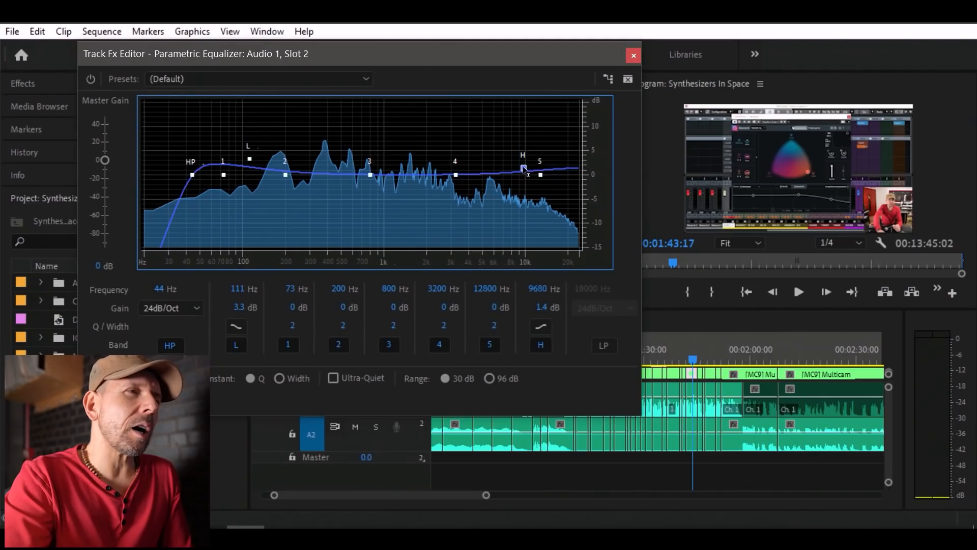
{"action": "key", "text": "space"}
{"action": "left_click_drag", "start_coordinate": [524, 171], "coordinate": [526, 174]}
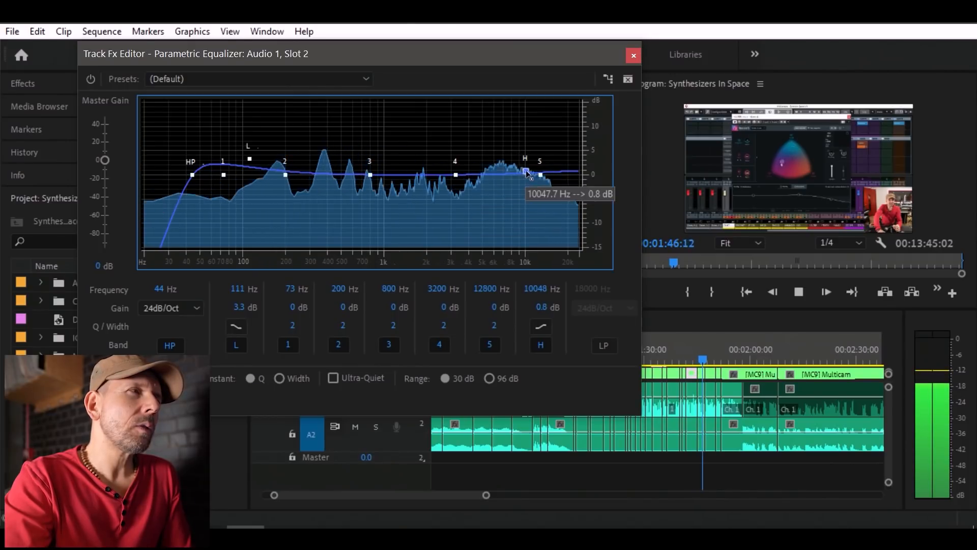
{"action": "key", "text": "space"}
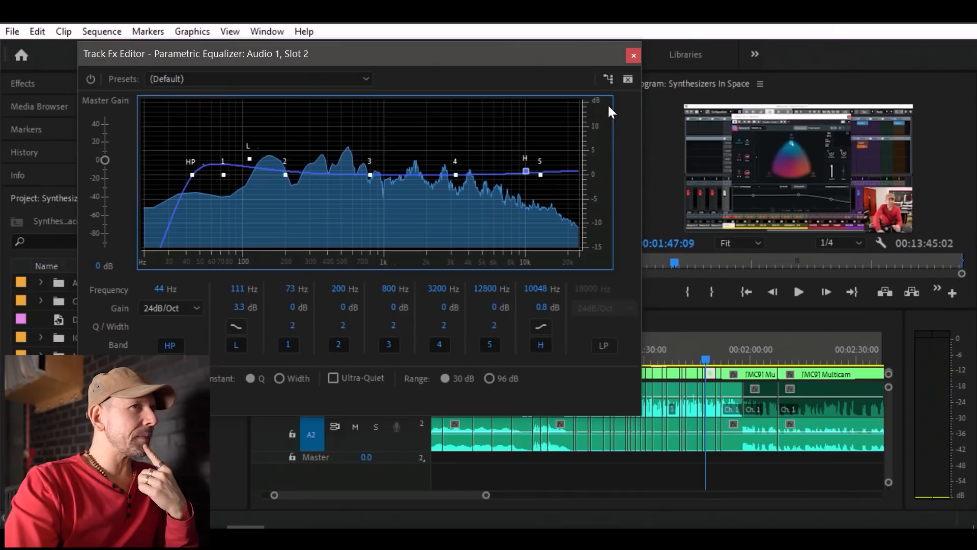
{"action": "left_click", "coordinate": [633, 56]}
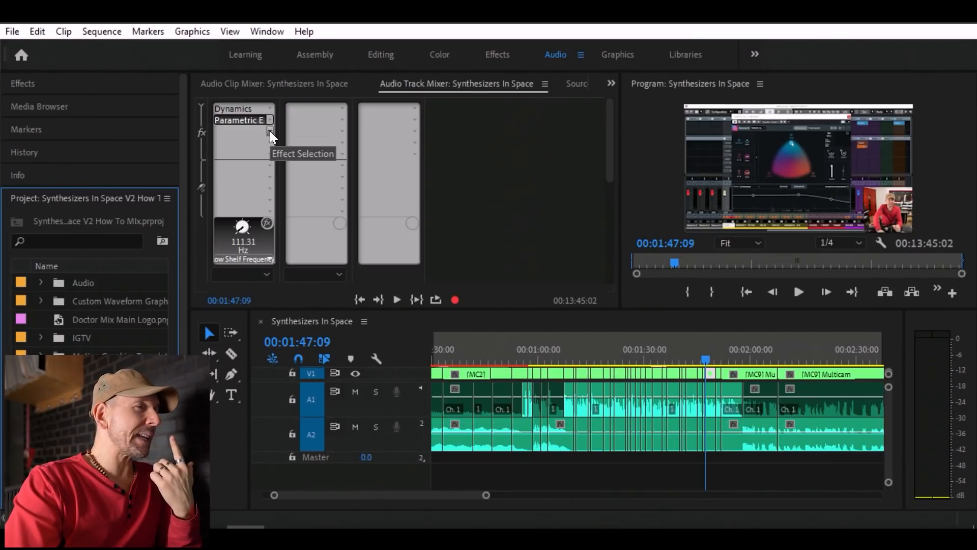
Add a DeEsser in the third effect slot of audio track A1 and open its editor beside the timeline.
{"action": "left_click", "coordinate": [619, 358]}
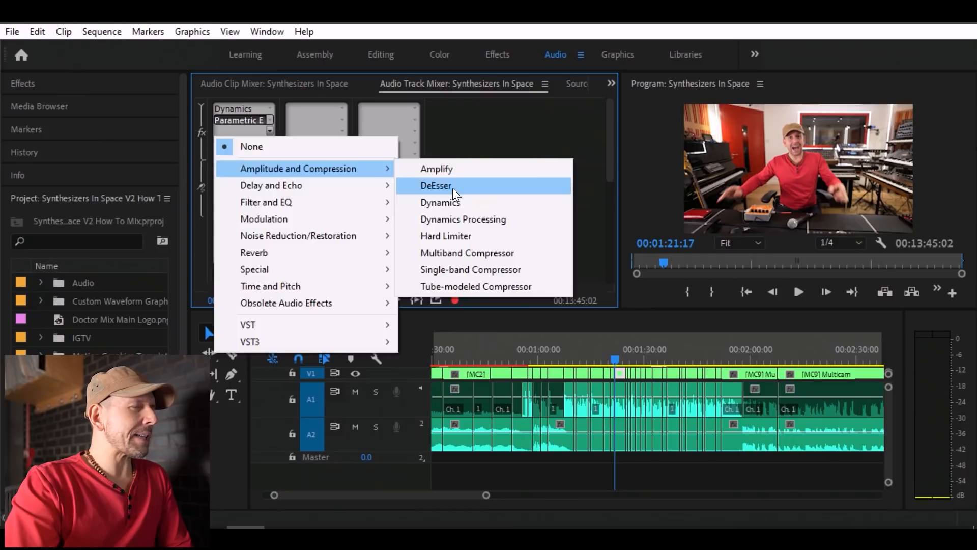
{"action": "left_click", "coordinate": [453, 186]}
{"action": "double_click", "coordinate": [237, 132]}
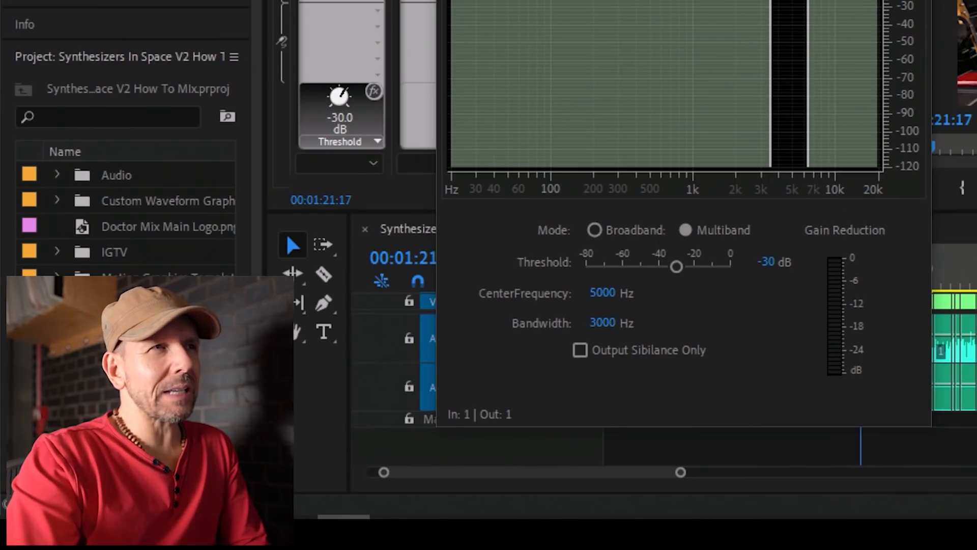
{"action": "left_click_drag", "start_coordinate": [529, 77], "coordinate": [347, 61]}
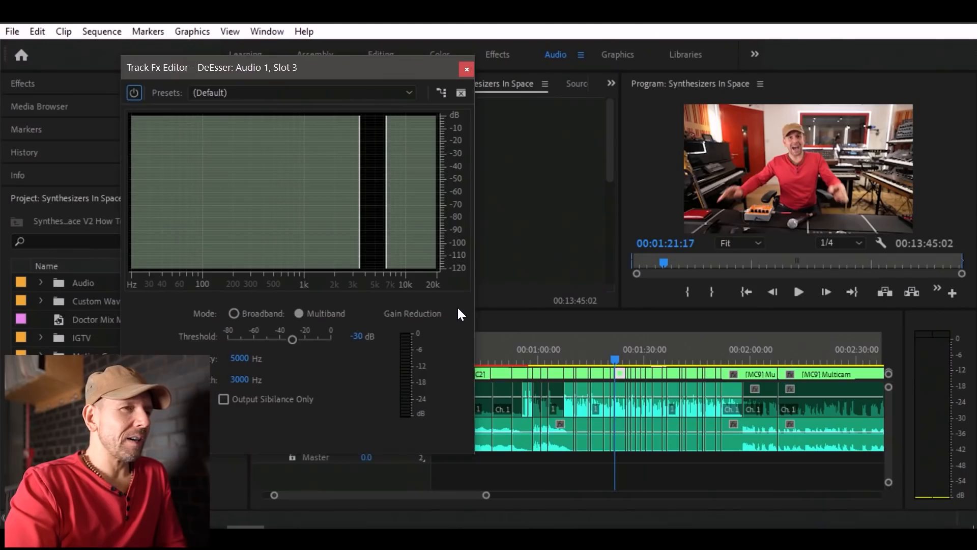
Lower the DeEsser threshold to -44.7 dB and audition the speech from about 00:01:21, watching the gain reduction.
{"action": "key", "text": "space"}
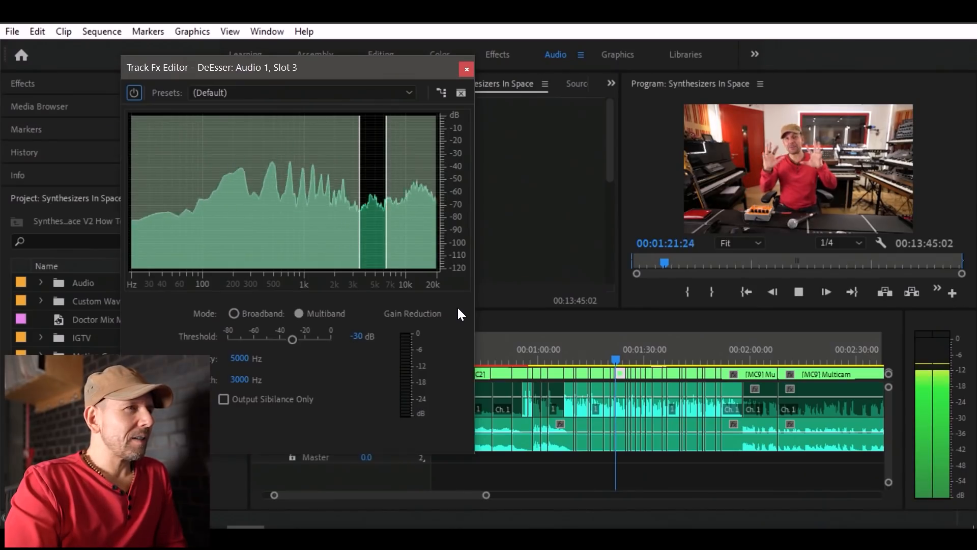
{"action": "key", "text": "space"}
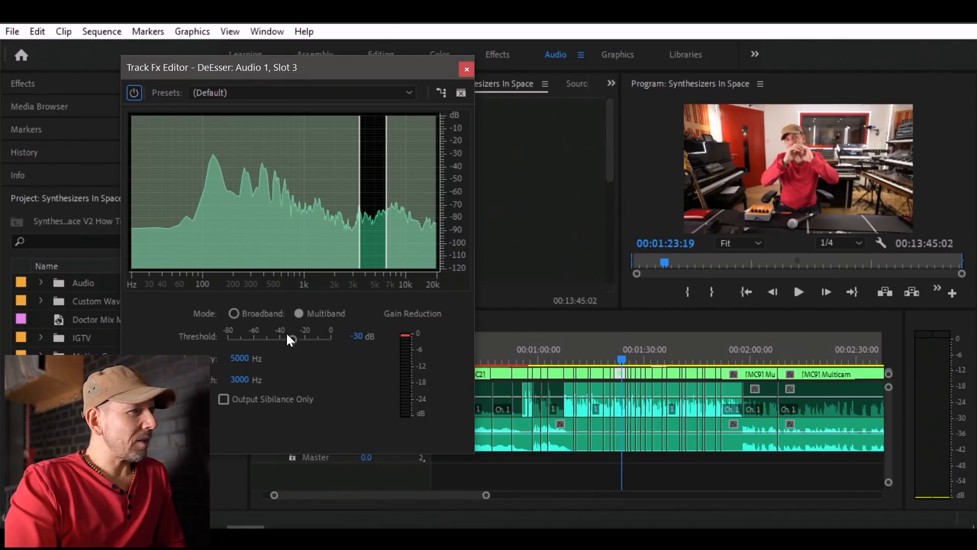
{"action": "left_click_drag", "start_coordinate": [287, 339], "coordinate": [279, 339]}
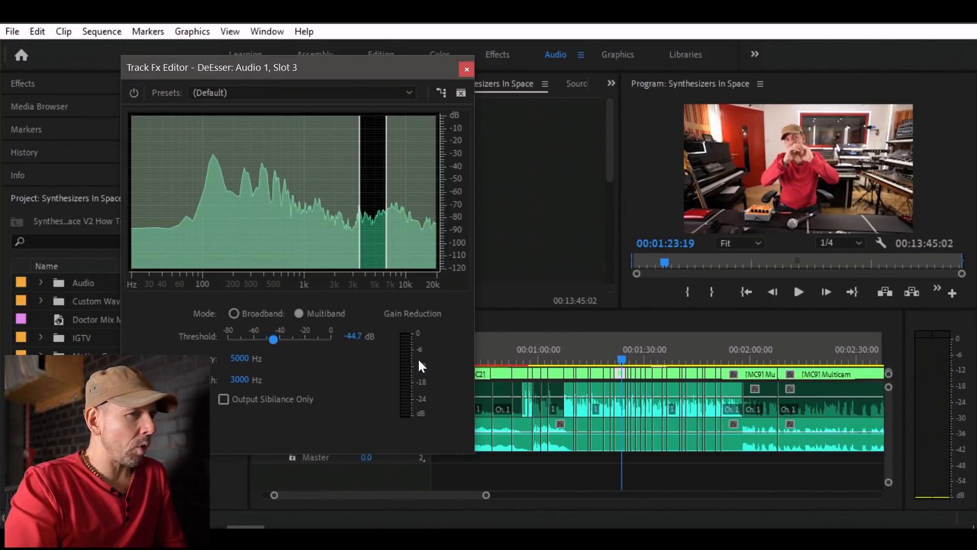
{"action": "key", "text": "space"}
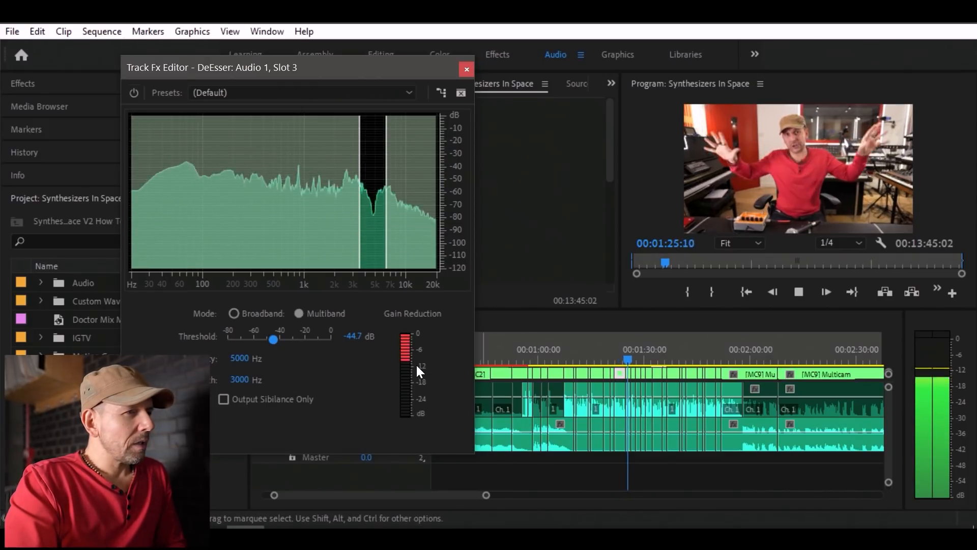
{"action": "key", "text": "space"}
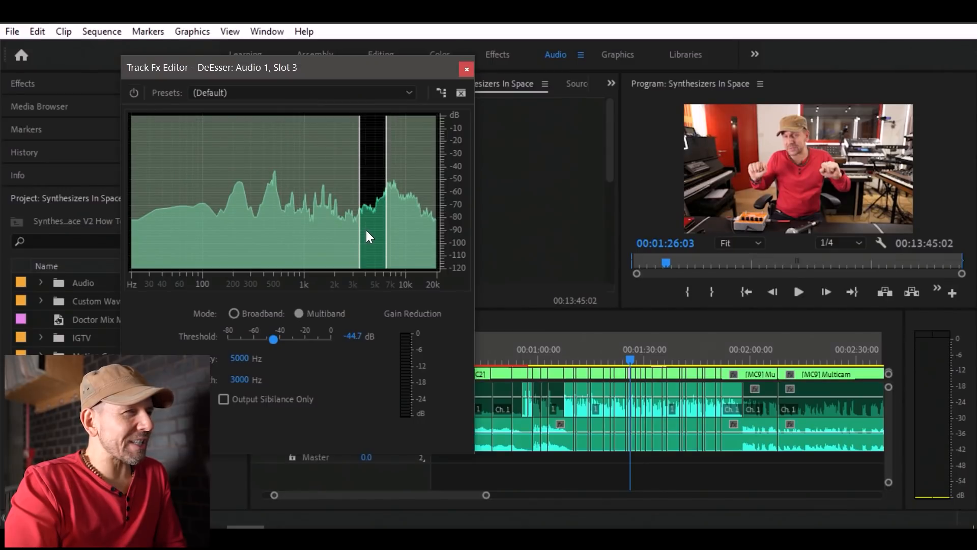
{"action": "key", "text": "space"}
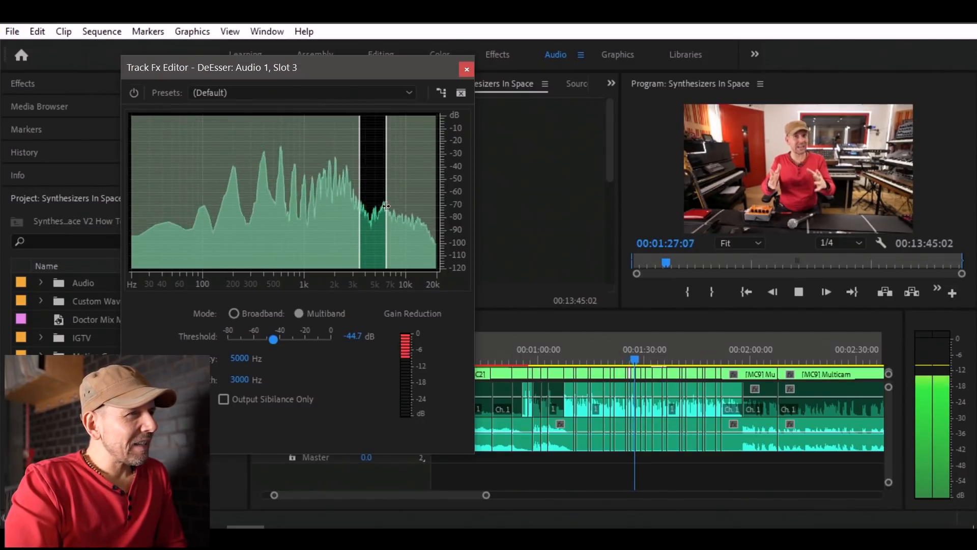
{"action": "key", "text": "space"}
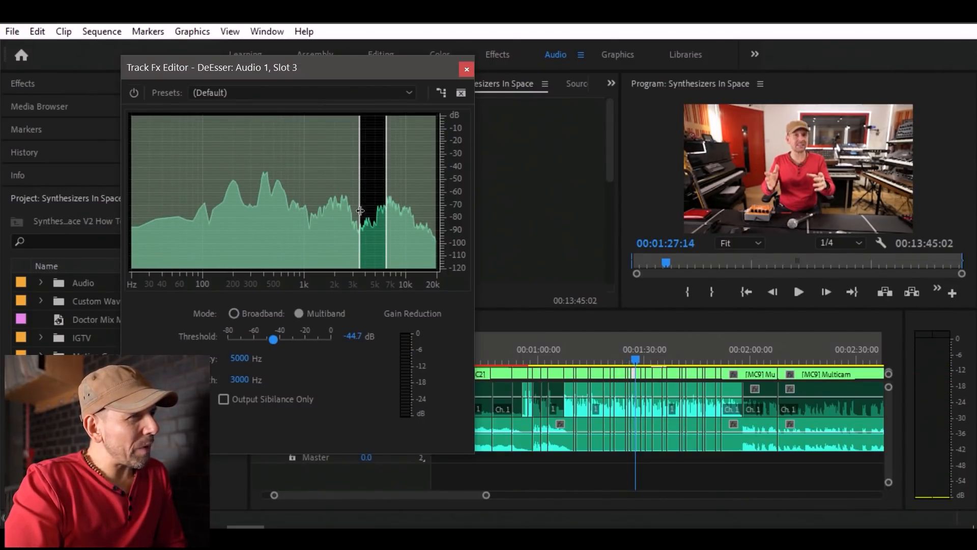
Narrow the DeEsser band to a 5345 Hz center frequency and 2309 Hz bandwidth, and audition the speech.
{"action": "left_click_drag", "start_coordinate": [360, 211], "coordinate": [367, 211]}
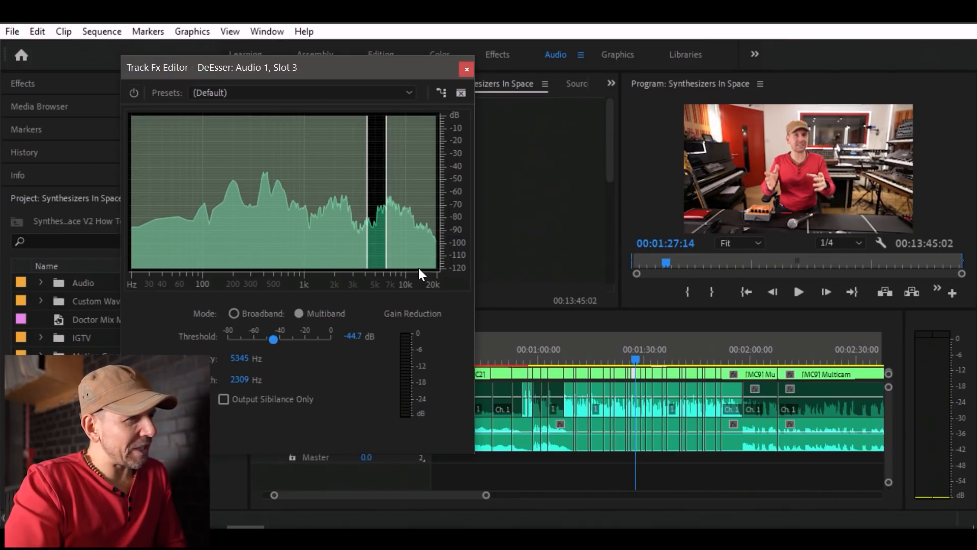
{"action": "key", "text": "space"}
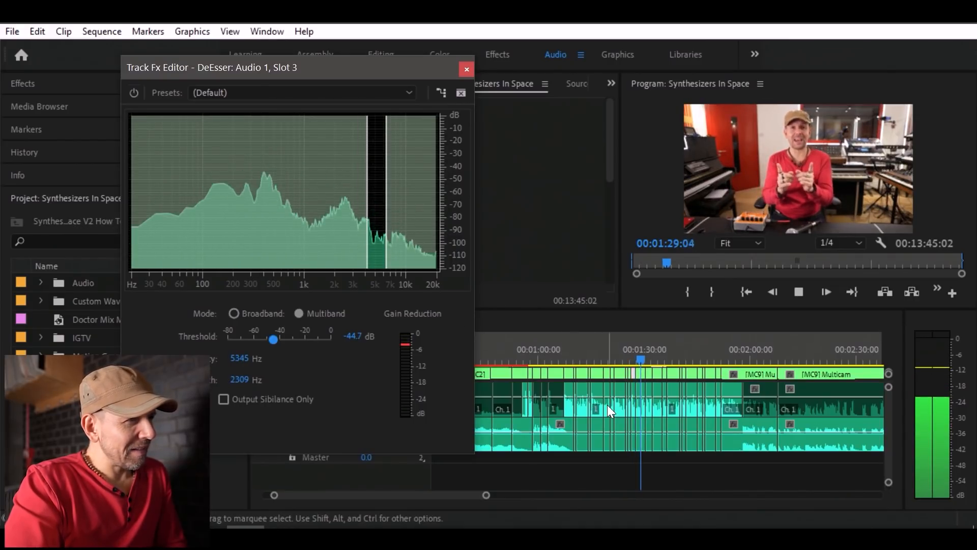
{"action": "key", "text": "space"}
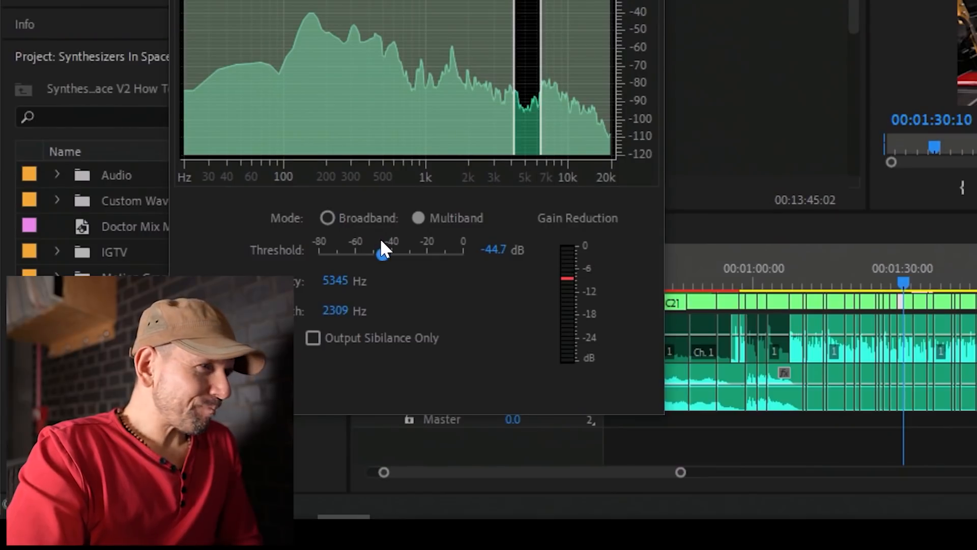
Raise the DeEsser threshold to -29.4 dB while auditioning the speech from about 00:01:13.
{"action": "left_click_drag", "start_coordinate": [273, 335], "coordinate": [281, 334]}
{"action": "left_click_drag", "start_coordinate": [394, 249], "coordinate": [401, 250]}
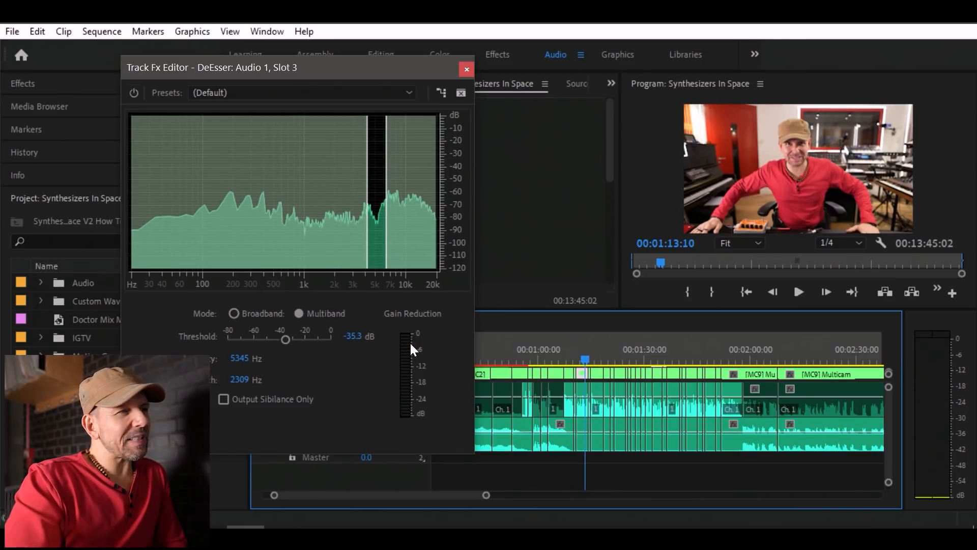
{"action": "left_click_drag", "start_coordinate": [287, 342], "coordinate": [298, 343]}
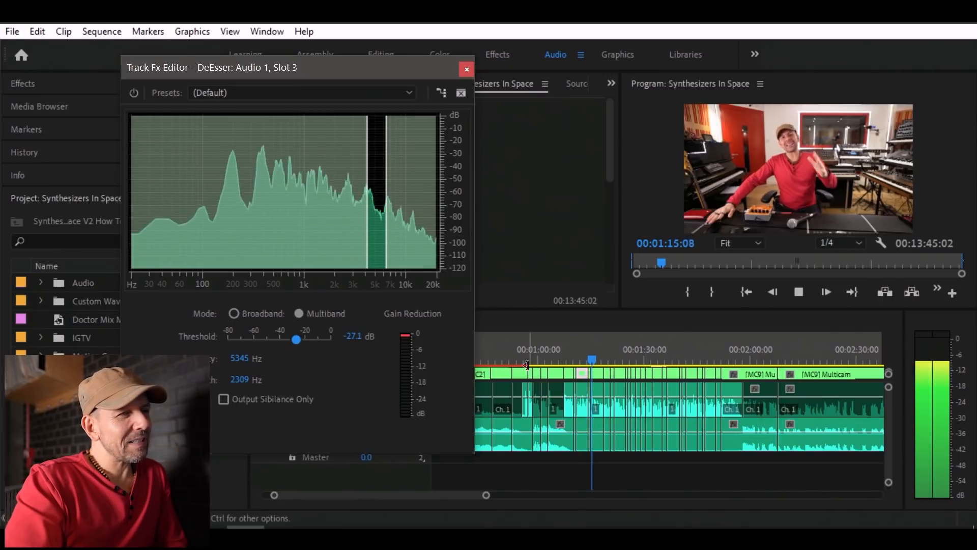
{"action": "left_click", "coordinate": [590, 358]}
{"action": "left_click_drag", "start_coordinate": [292, 339], "coordinate": [289, 339]}
{"action": "key", "text": "space"}
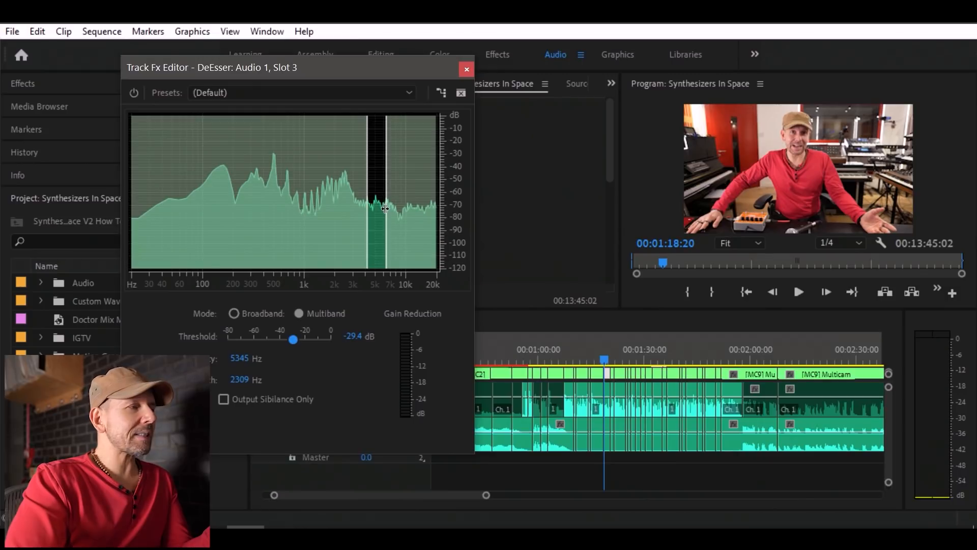
Monitoring only the sibilance, move the DeEsser band to 7947 Hz center and 3640 Hz bandwidth, and turn sibilance-only output off again.
{"action": "left_click", "coordinate": [223, 399]}
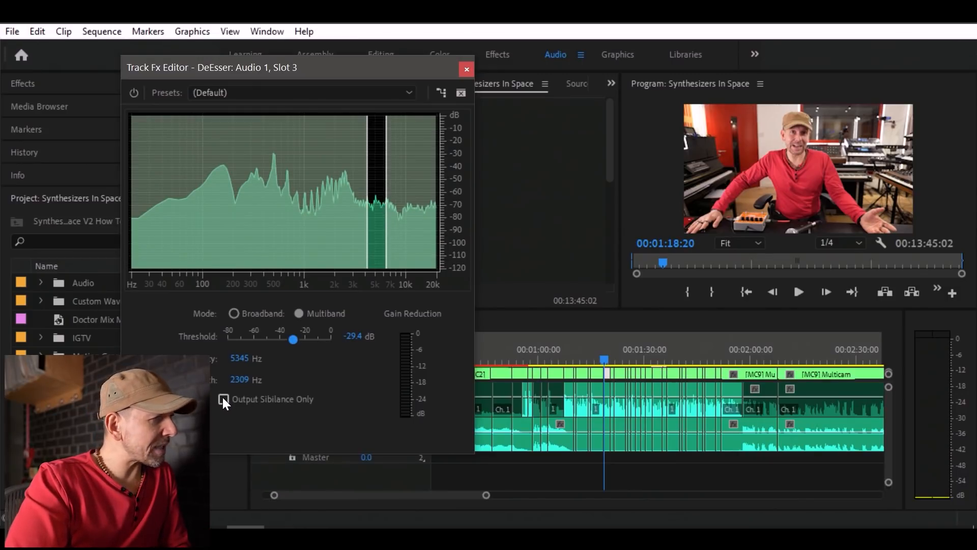
{"action": "key", "text": "space"}
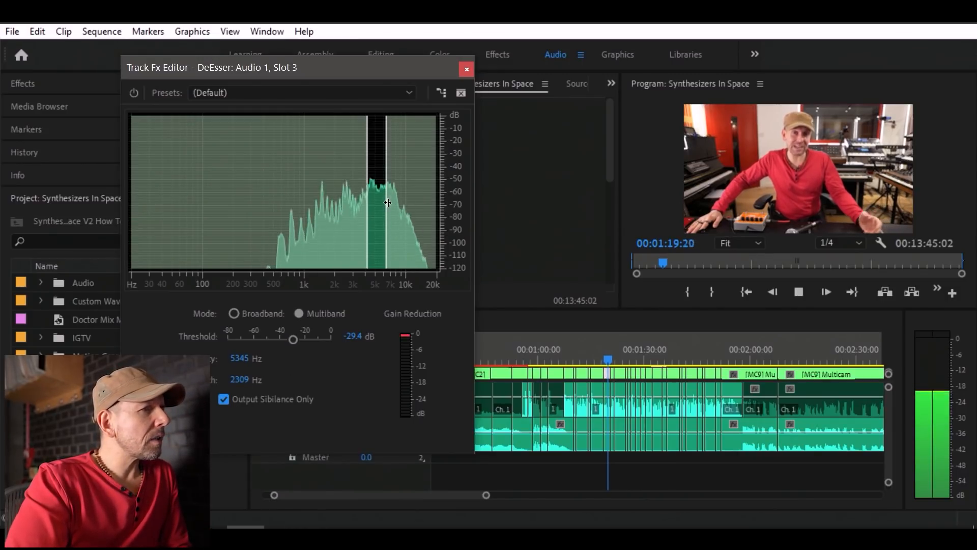
{"action": "left_click_drag", "start_coordinate": [386, 204], "coordinate": [401, 205]}
{"action": "left_click_drag", "start_coordinate": [367, 216], "coordinate": [405, 194]}
{"action": "key", "text": "space"}
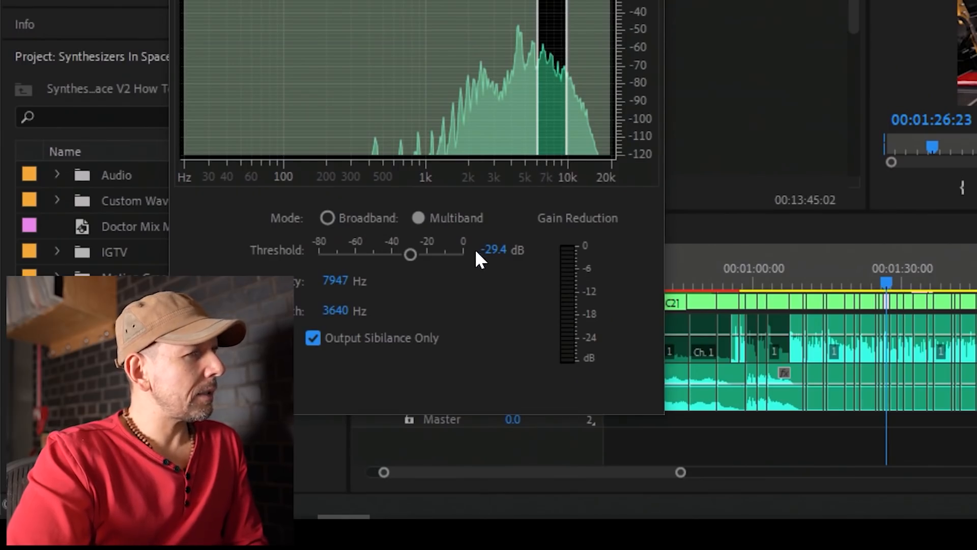
{"action": "left_click", "coordinate": [312, 338]}
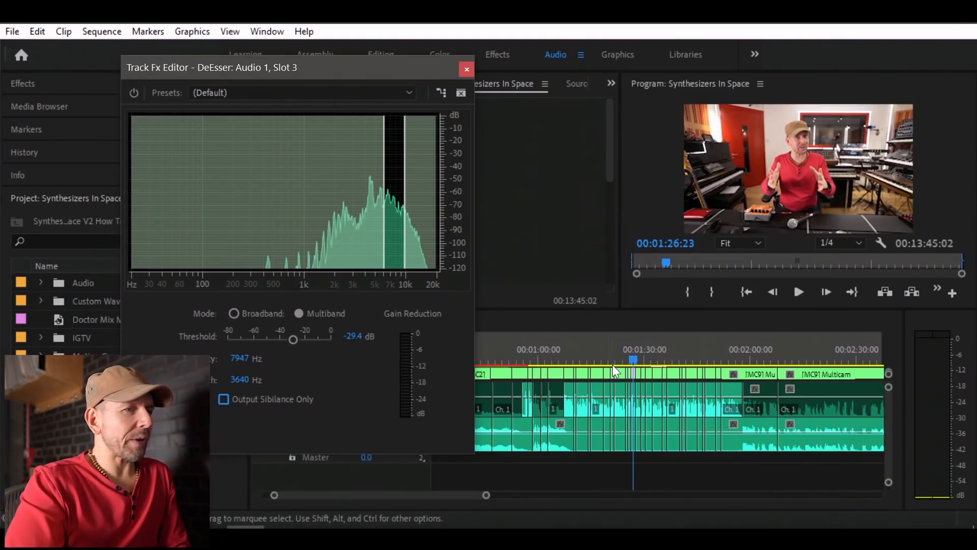
Set the DeEsser threshold to -35.3 dB and audition the speech from about 00:01:24.
{"action": "left_click_drag", "start_coordinate": [634, 359], "coordinate": [623, 359]}
{"action": "key", "text": "space"}
{"action": "left_click_drag", "start_coordinate": [294, 335], "coordinate": [288, 336]}
{"action": "key", "text": "space"}
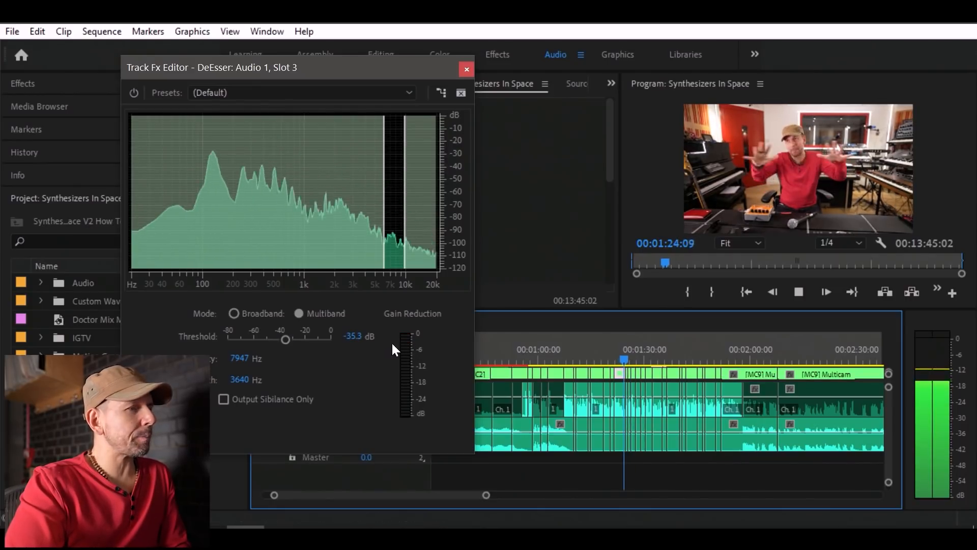
{"action": "key", "text": "space"}
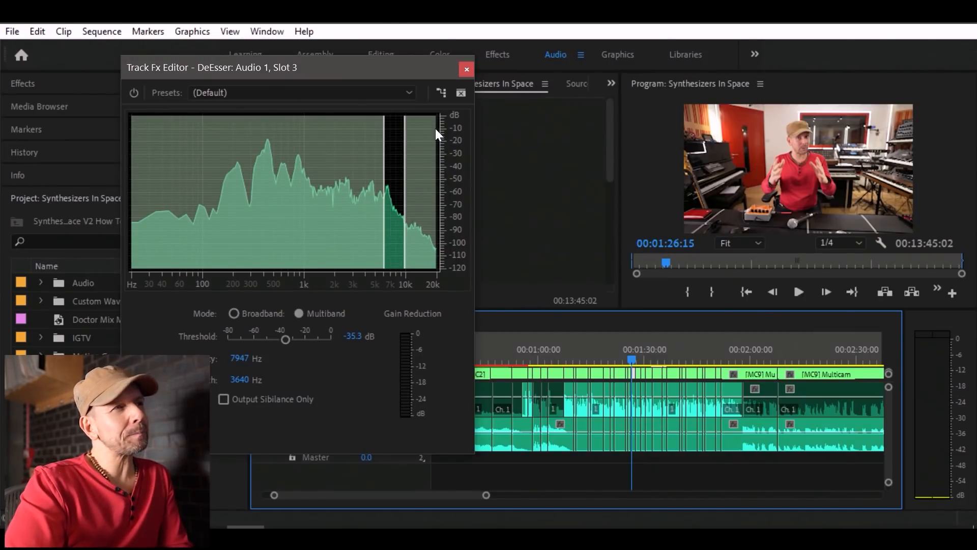
Audition the speech around 00:01:27 with Output Sibilance Only turned on to check what the DeEsser catches.
{"action": "key", "text": "space"}
{"action": "left_click", "coordinate": [223, 399]}
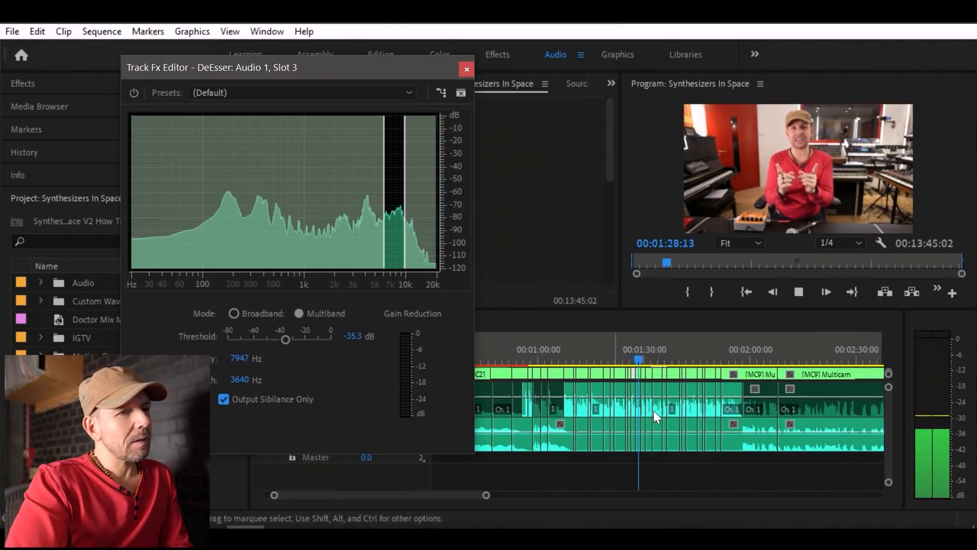
{"action": "left_click", "coordinate": [633, 358]}
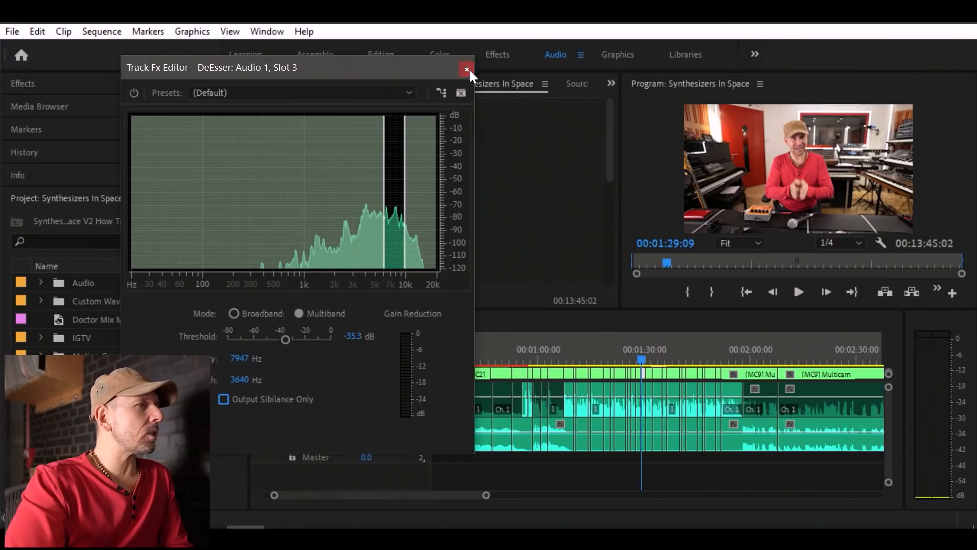
Close the DeEsser editor and play the processed speech from about 00:00:56.
{"action": "left_click", "coordinate": [467, 69]}
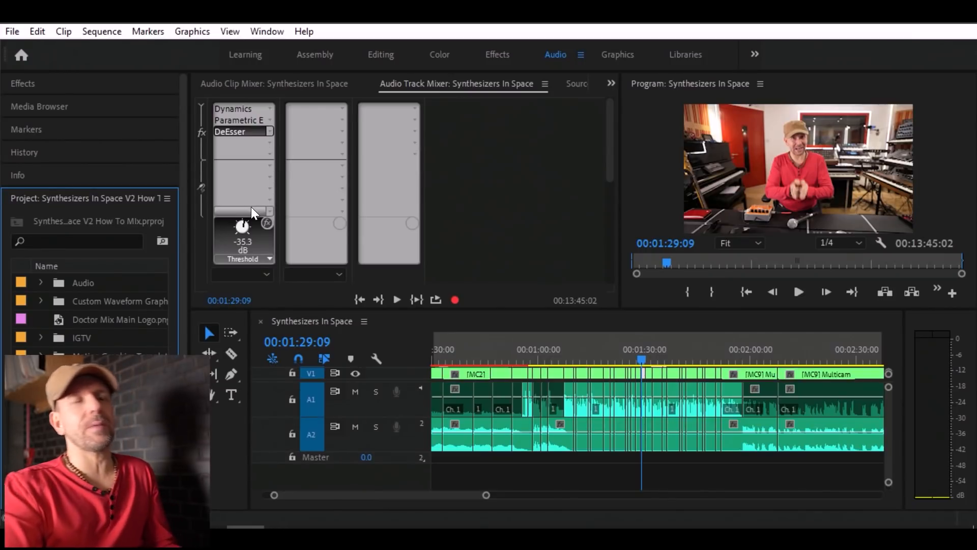
{"action": "left_click", "coordinate": [525, 362]}
{"action": "key", "text": "space"}
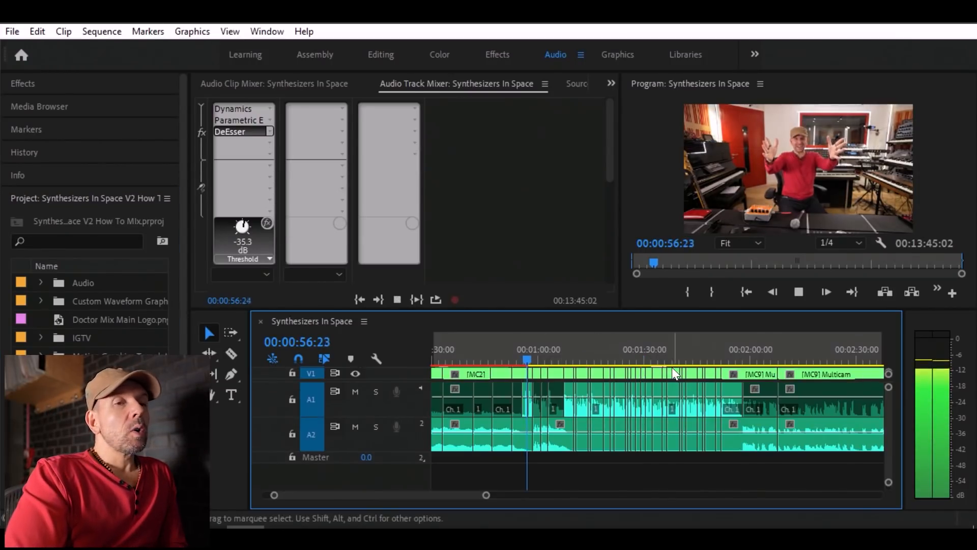
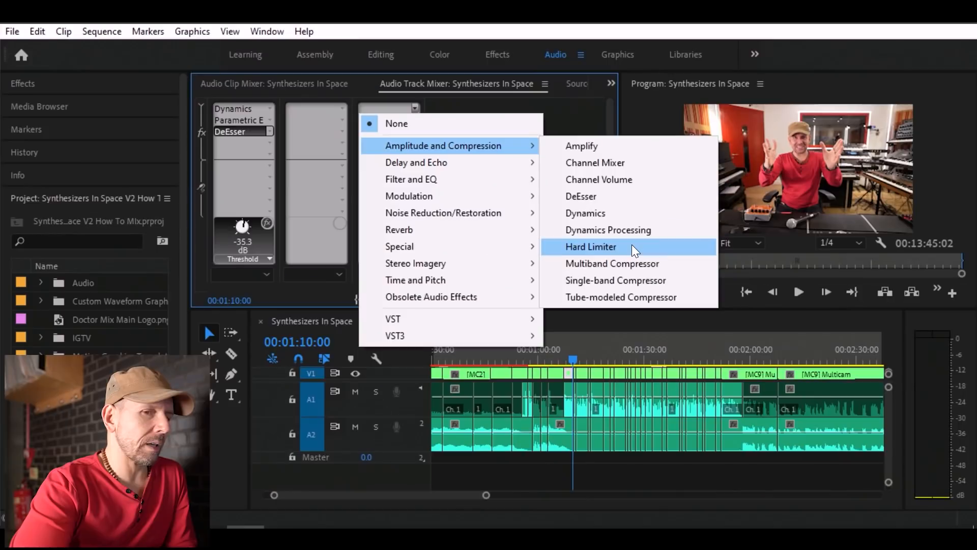
Open the Hard Limiter in the Master track's first effect slot and audition the speech from 00:01:10:00 and about 00:00:57.
{"action": "left_click", "coordinate": [631, 245]}
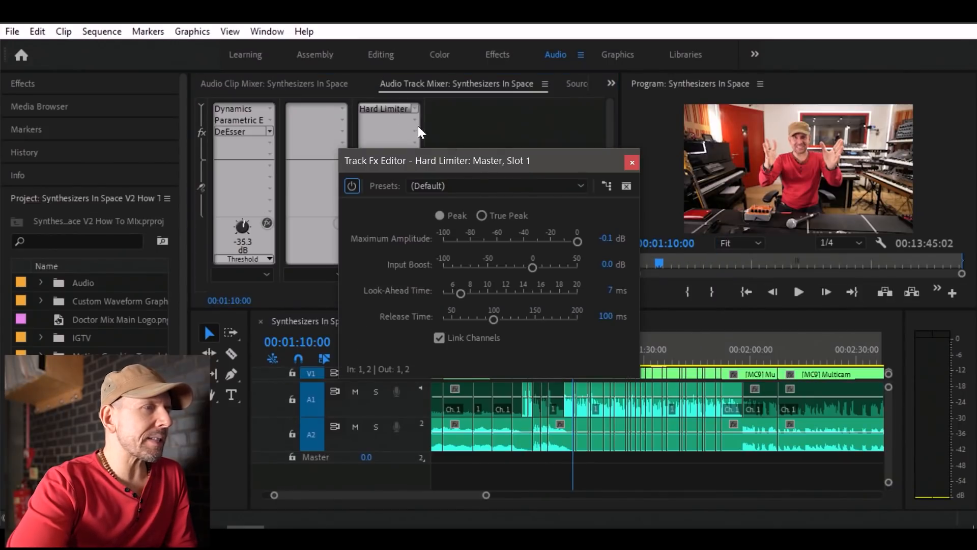
{"action": "left_click_drag", "start_coordinate": [553, 159], "coordinate": [647, 55]}
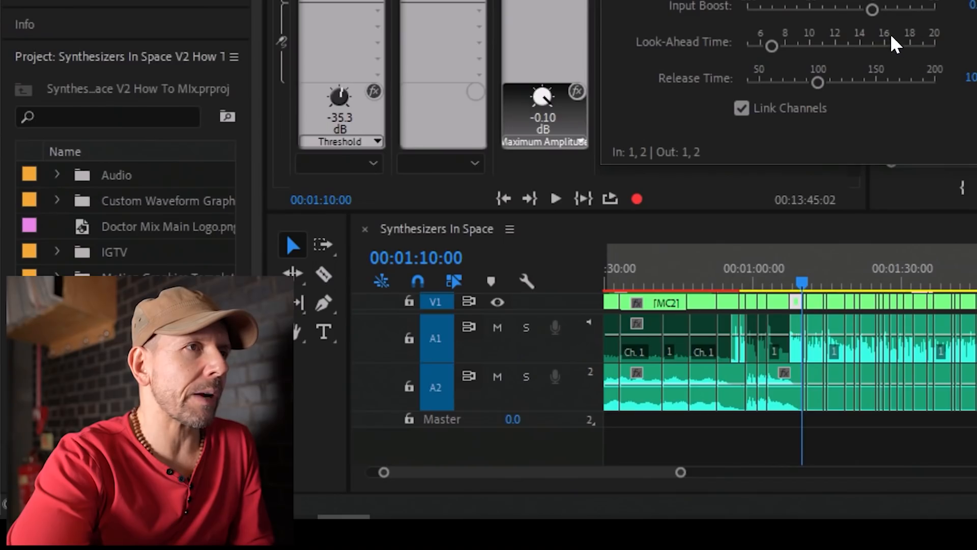
{"action": "key", "text": "space"}
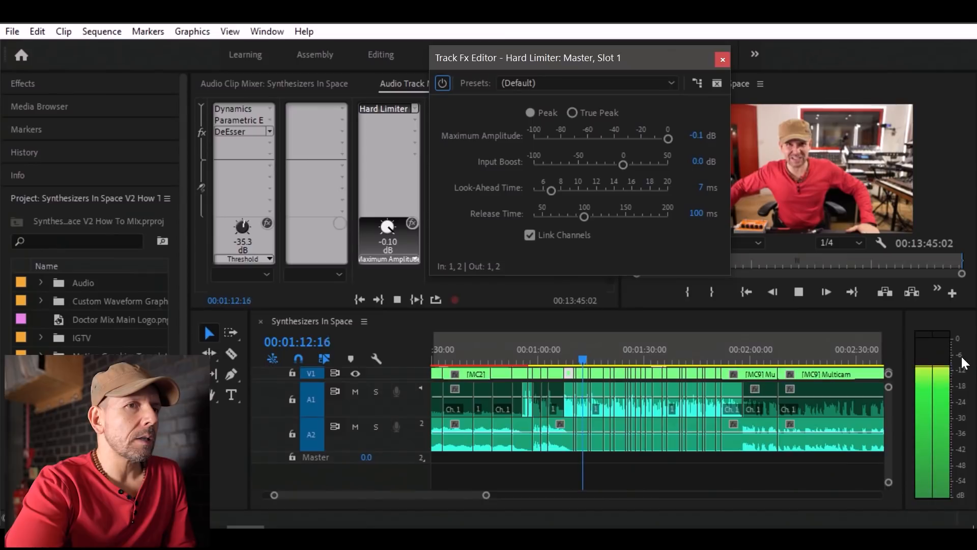
{"action": "key", "text": "space"}
{"action": "left_click", "coordinate": [527, 356]}
{"action": "key", "text": "space"}
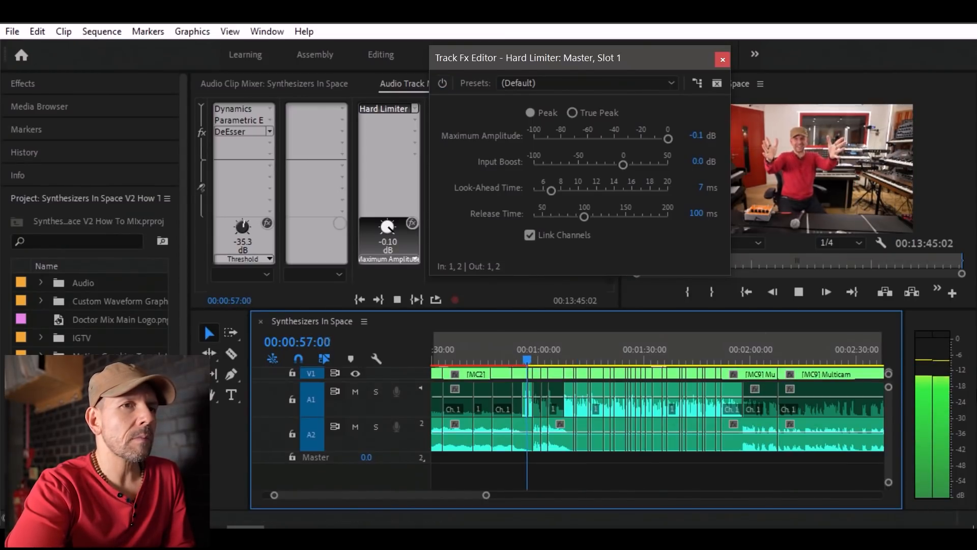
{"action": "key", "text": "space"}
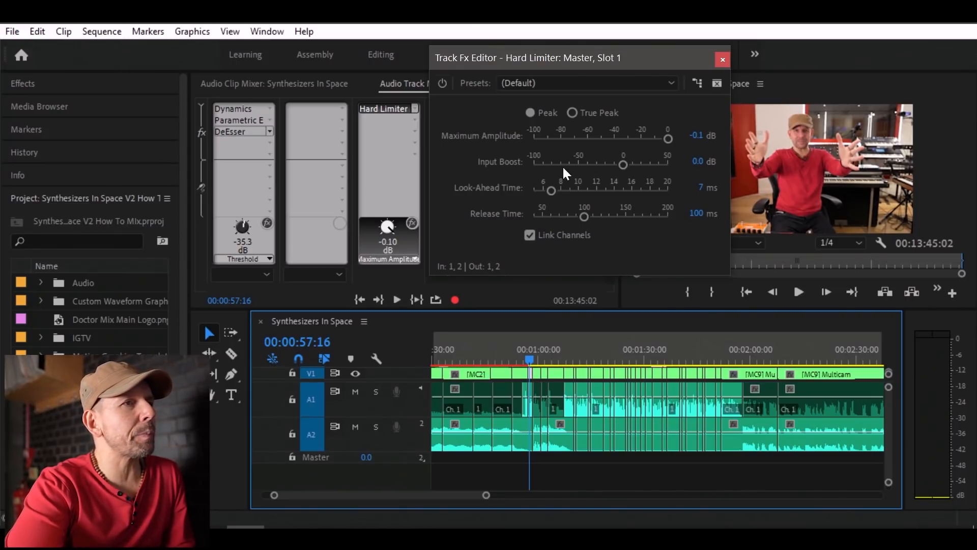
Set the Hard Limiter's Input Boost to 6 dB and check the level around 00:00:57 and 00:01:09.
{"action": "mouse_move", "coordinate": [625, 163]}
{"action": "left_mouse_down"}
{"action": "mouse_move", "coordinate": [639, 160]}
{"action": "mouse_move", "coordinate": [630, 157]}
{"action": "left_mouse_up"}
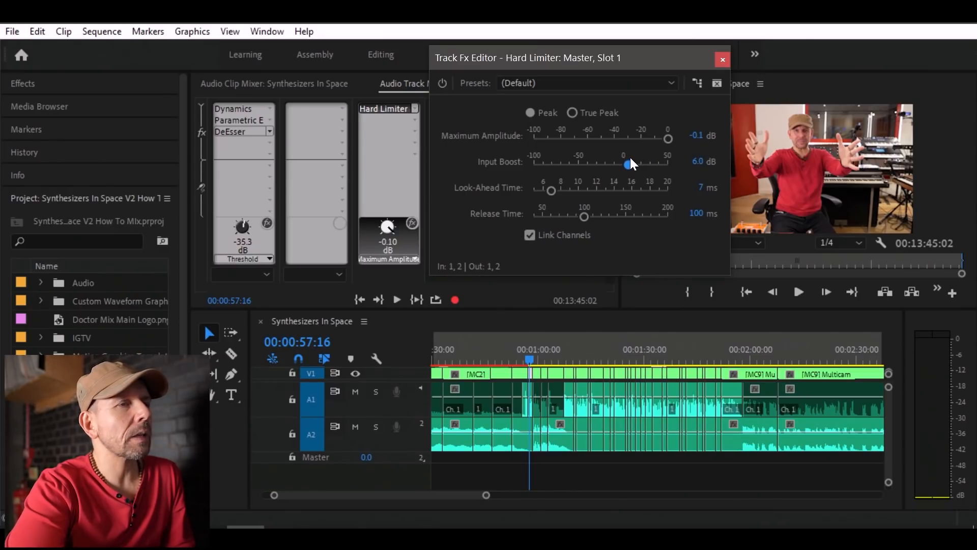
{"action": "left_click", "coordinate": [522, 358]}
{"action": "key", "text": "space"}
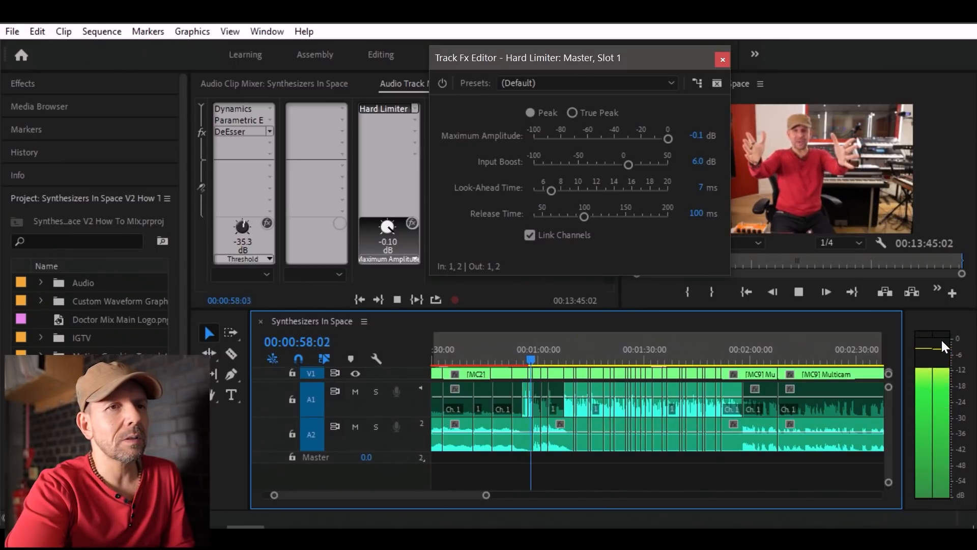
{"action": "key", "text": "space"}
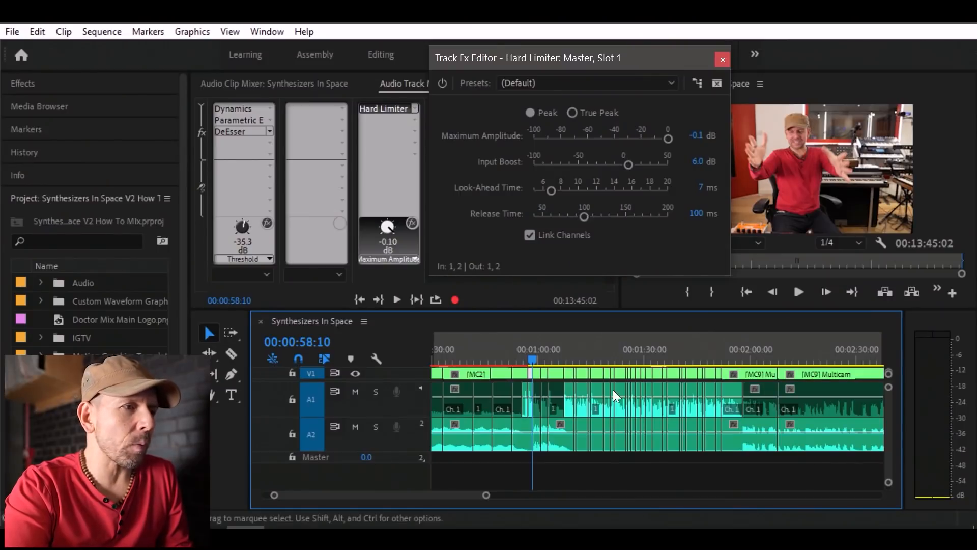
{"action": "left_click", "coordinate": [568, 362]}
{"action": "key", "text": "space"}
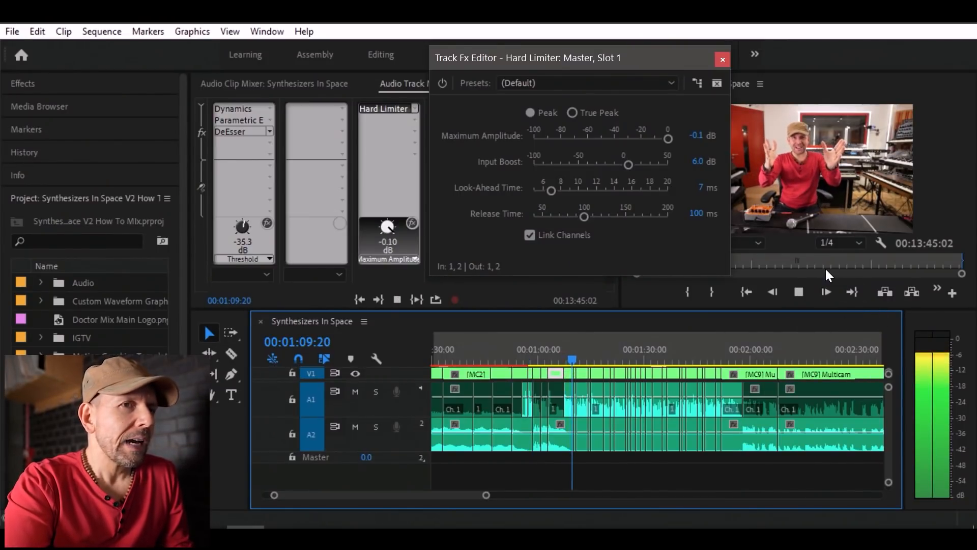
{"action": "key", "text": "space"}
Set the Hard Limiter's Input Boost to 7 dB and play the speech from 00:01:09:20.
{"action": "left_click", "coordinate": [699, 162]}
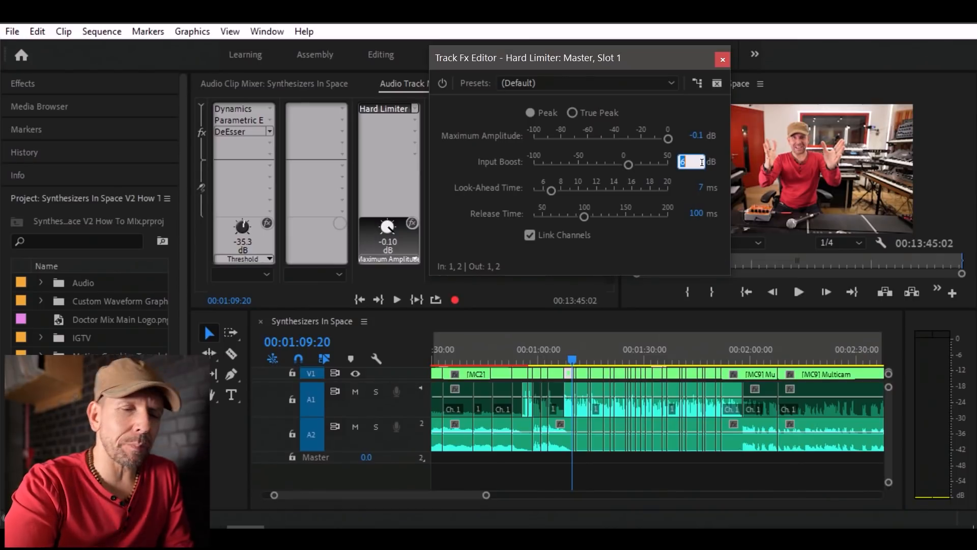
{"action": "type", "text": "7"}
{"action": "key", "text": "Return"}
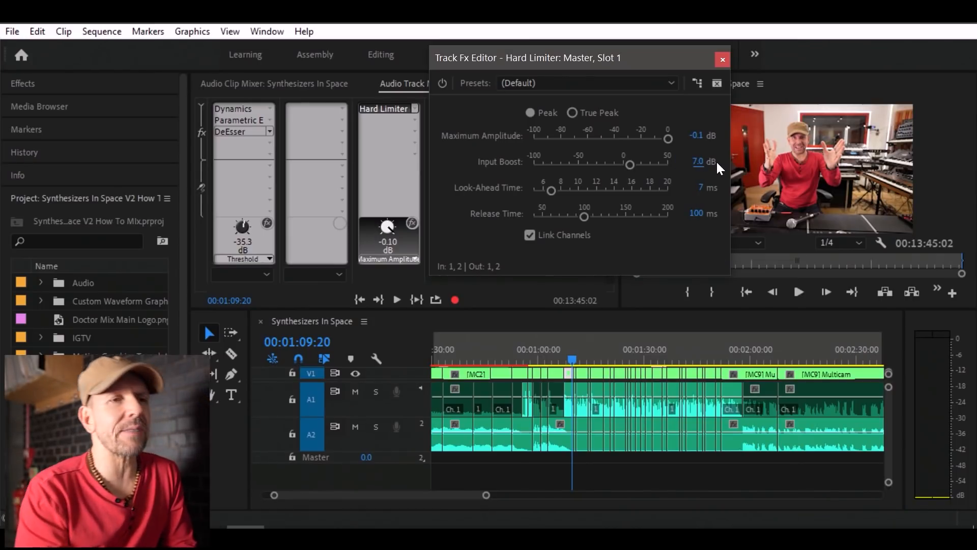
{"action": "key", "text": "space"}
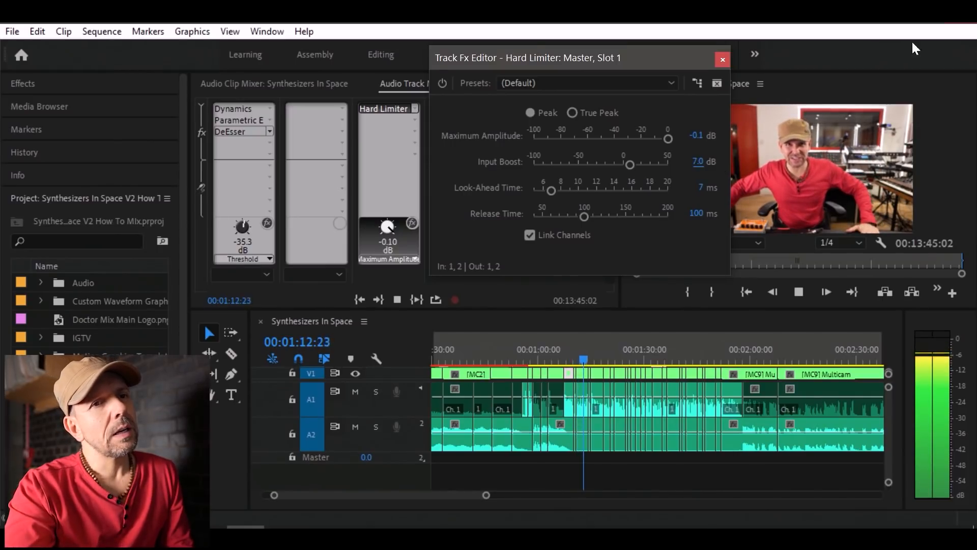
{"action": "key", "text": "space"}
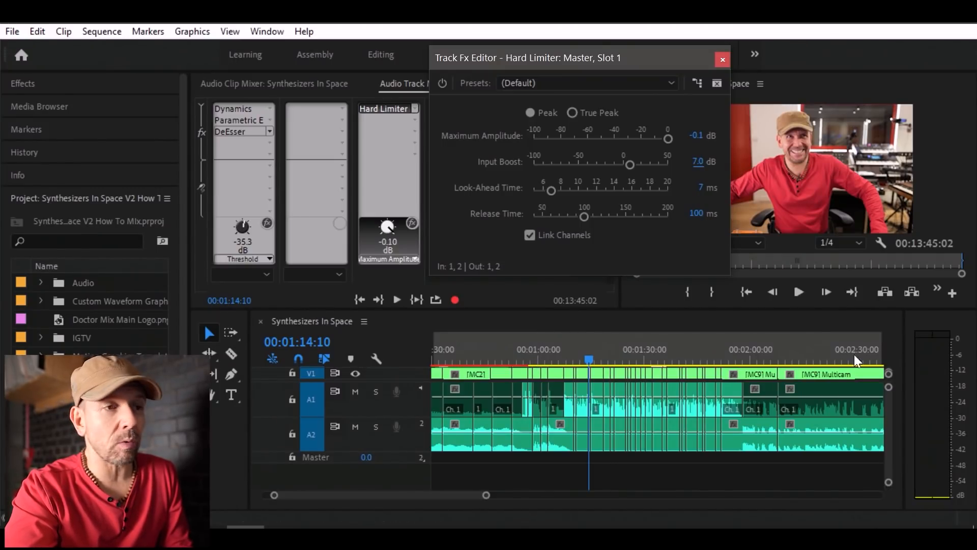
Check the limited output level by playing the passage from about 00:01:47 to 00:01:59.
{"action": "left_click", "coordinate": [706, 359]}
{"action": "key", "text": "space"}
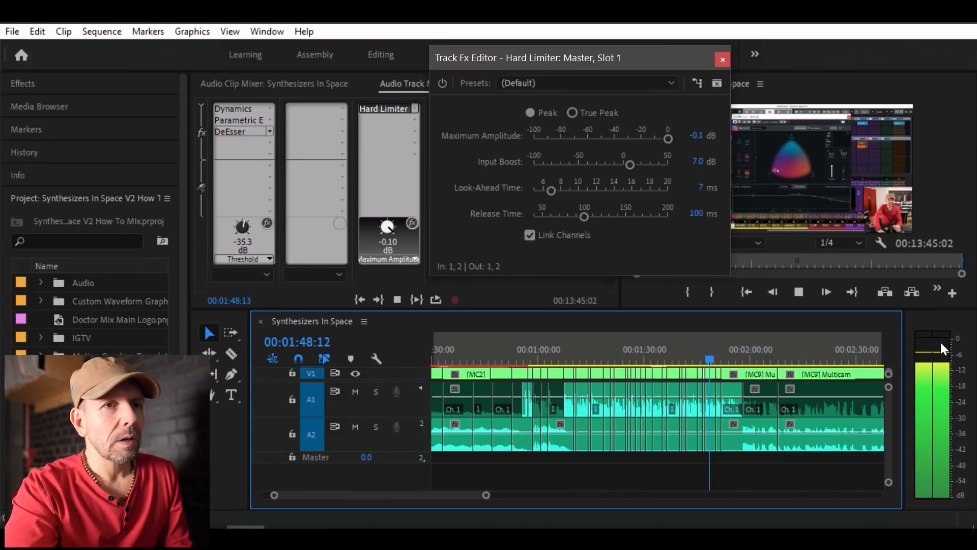
{"action": "key", "text": "space"}
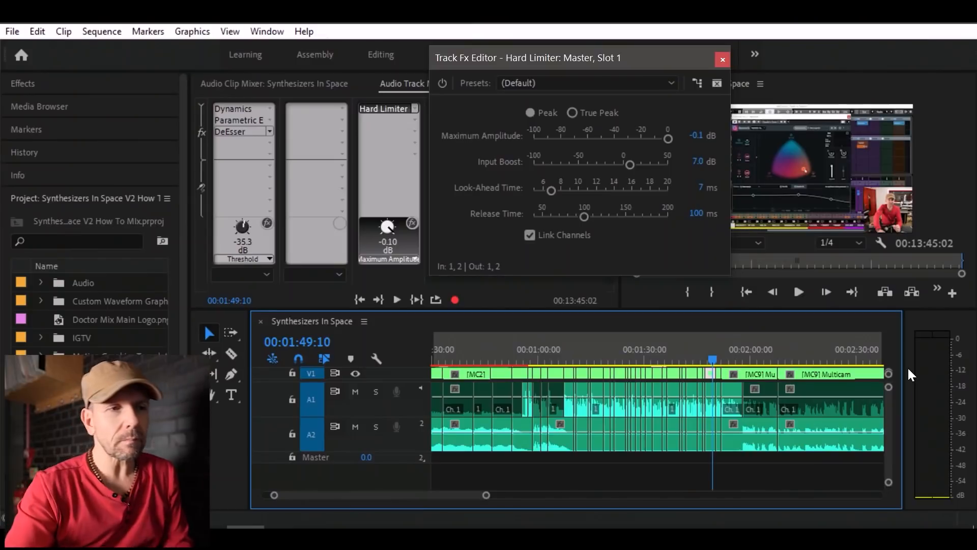
{"action": "key", "text": "space"}
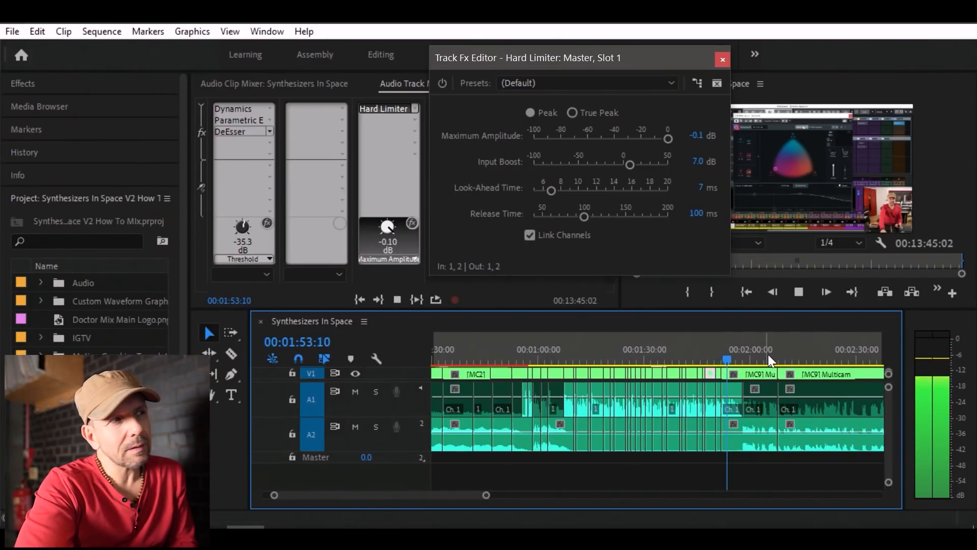
{"action": "key", "text": "space"}
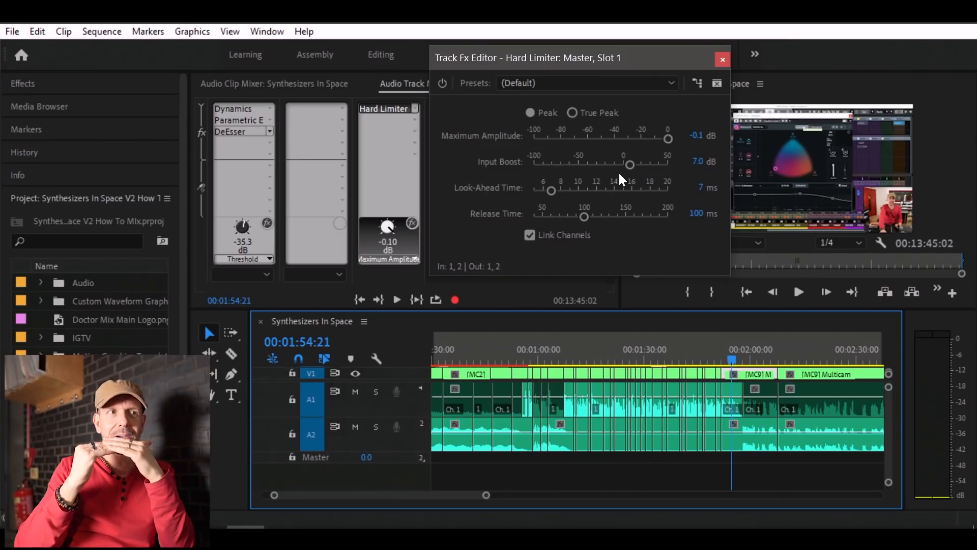
{"action": "key", "text": "space"}
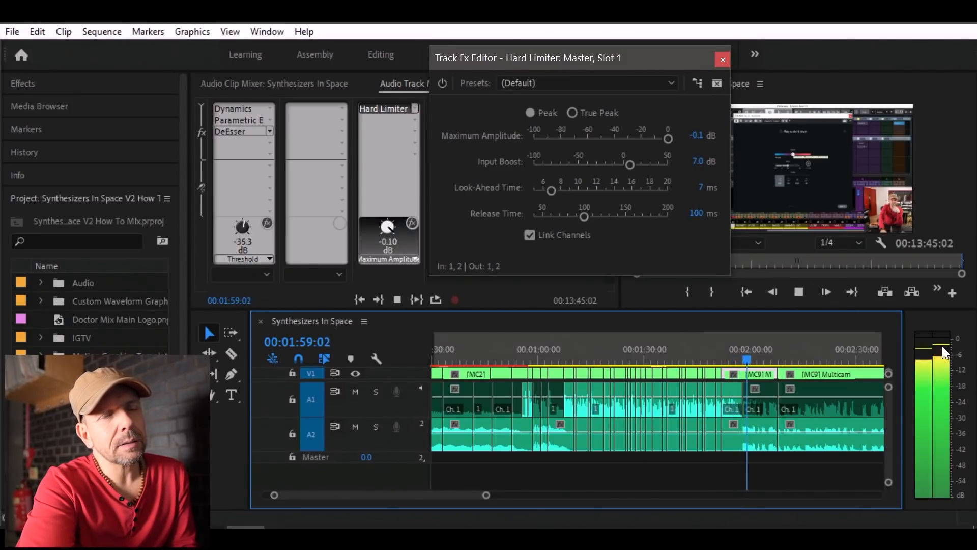
{"action": "key", "text": "space"}
Show the whole sequence in the timeline and check the output level around 00:07:48.
{"action": "key", "text": "minus"}
{"action": "key", "text": "minus"}
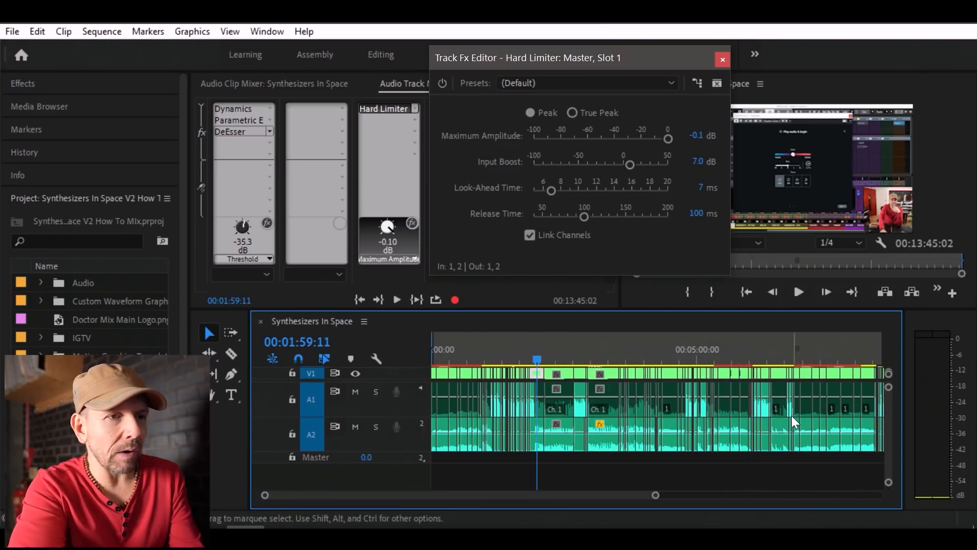
{"action": "key", "text": "minus"}
{"action": "left_click", "coordinate": [636, 355]}
{"action": "key", "text": "space"}
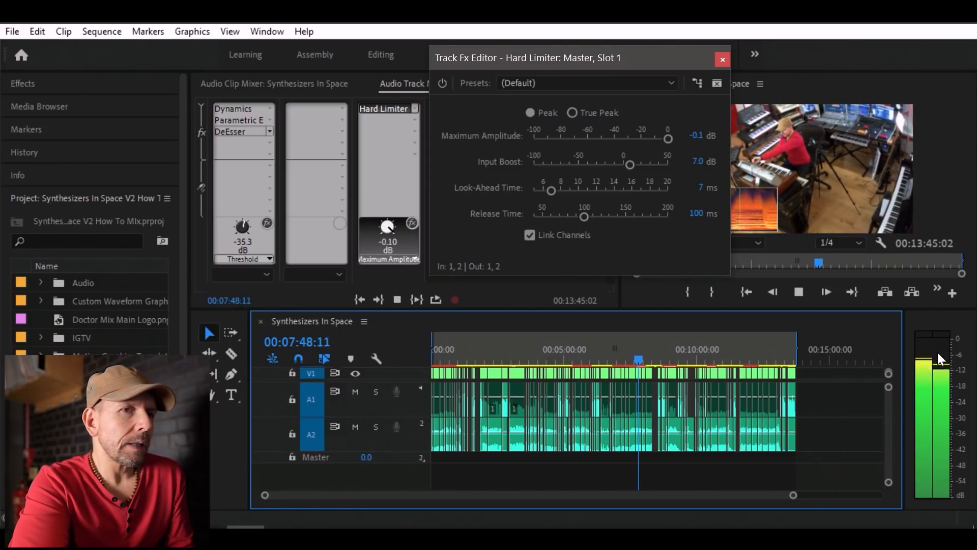
{"action": "key", "text": "space"}
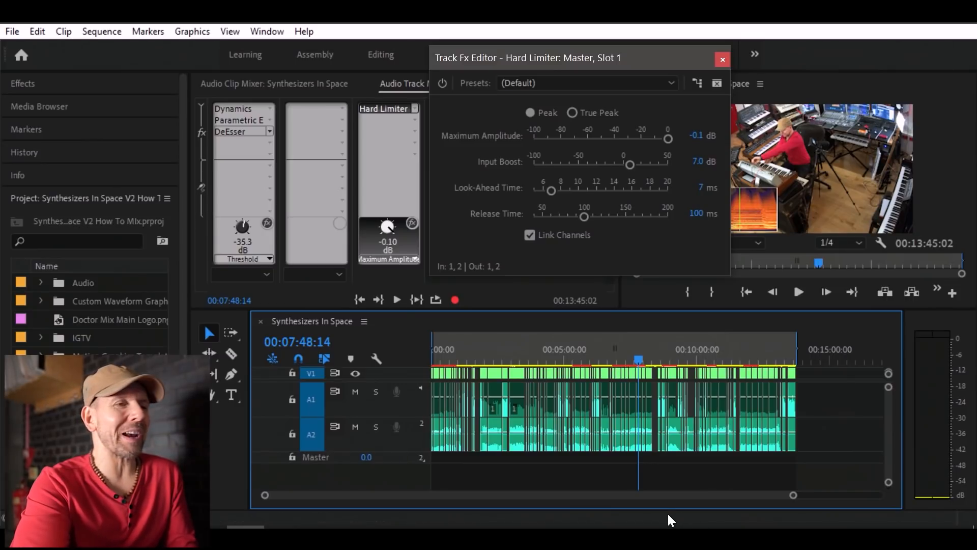
Compare the output level from 00:07:48 with the Hard Limiter bypassed and re-enabled.
{"action": "left_click", "coordinate": [365, 108]}
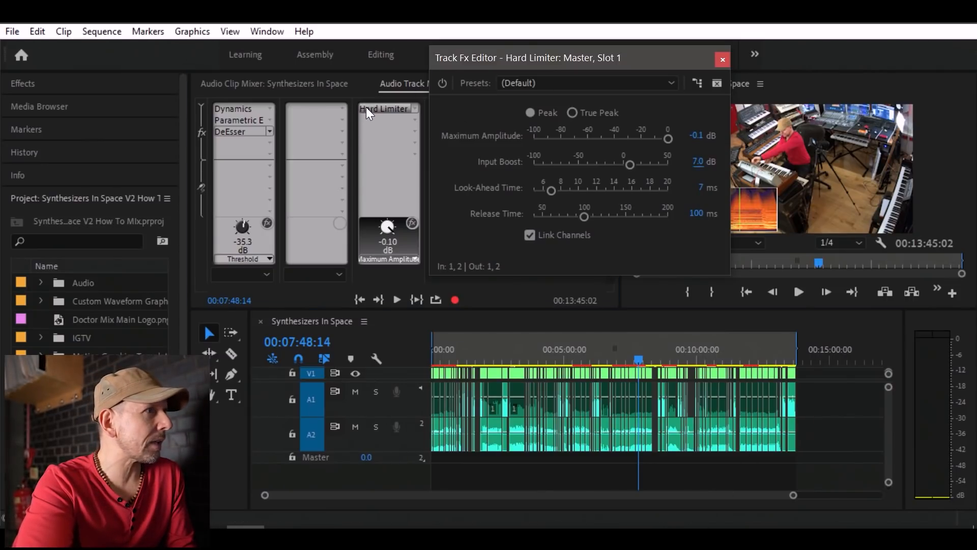
{"action": "key", "text": "space"}
{"action": "left_click", "coordinate": [442, 83]}
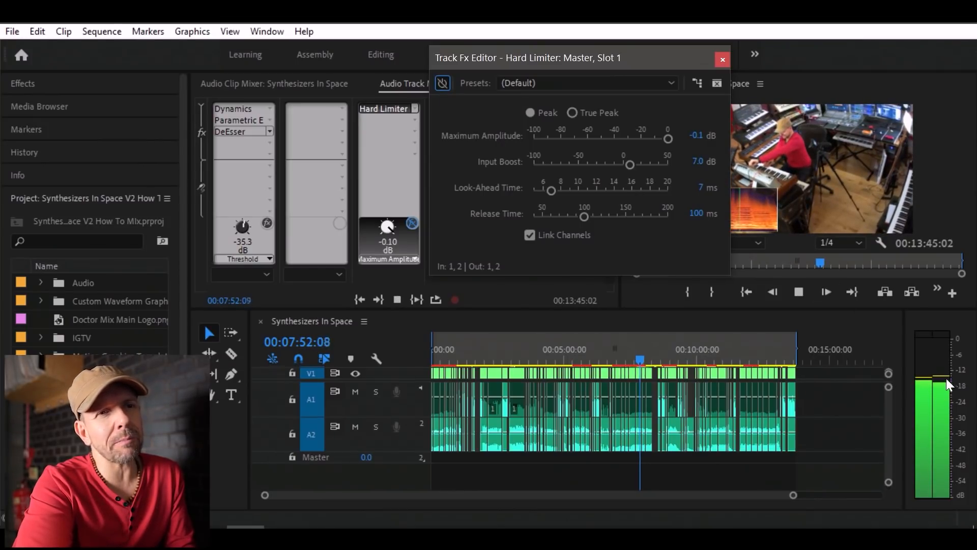
{"action": "key", "text": "space"}
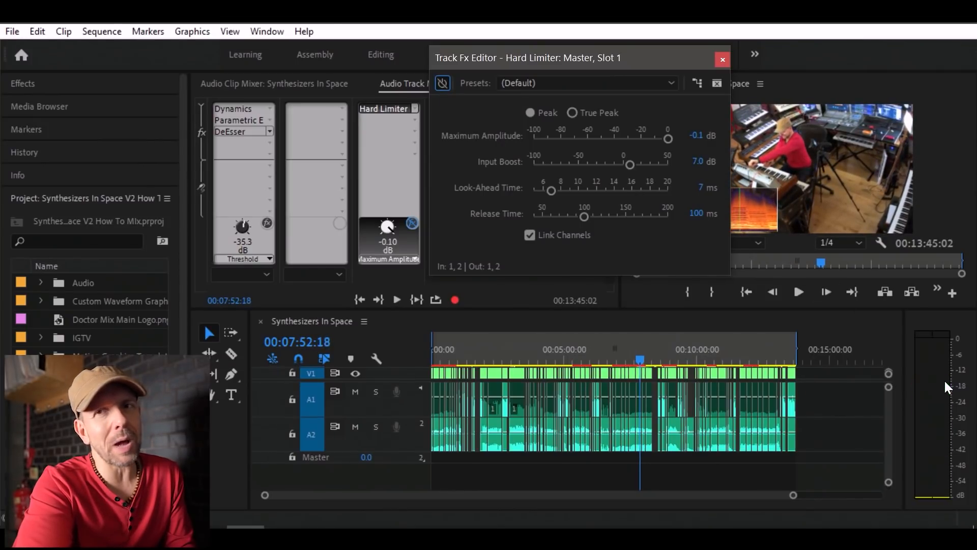
{"action": "left_click", "coordinate": [445, 81]}
{"action": "key", "text": "space"}
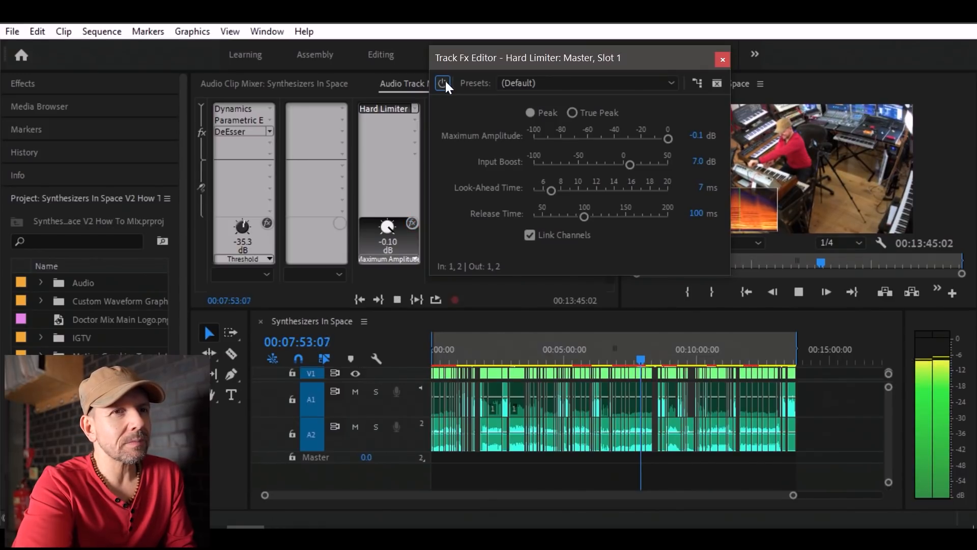
{"action": "key", "text": "space"}
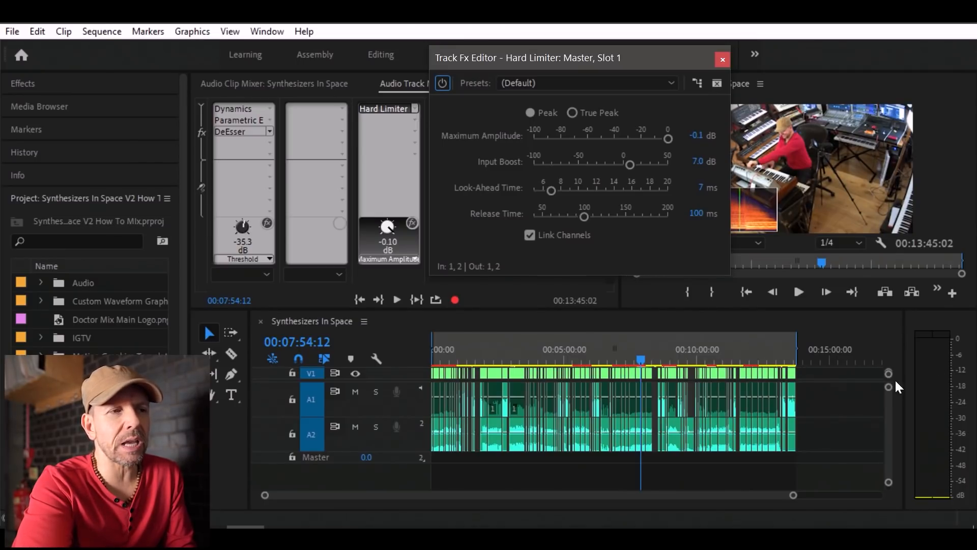
Check the limited level by playing on from 00:07:54 and again around 00:08:43.
{"action": "key", "text": "space"}
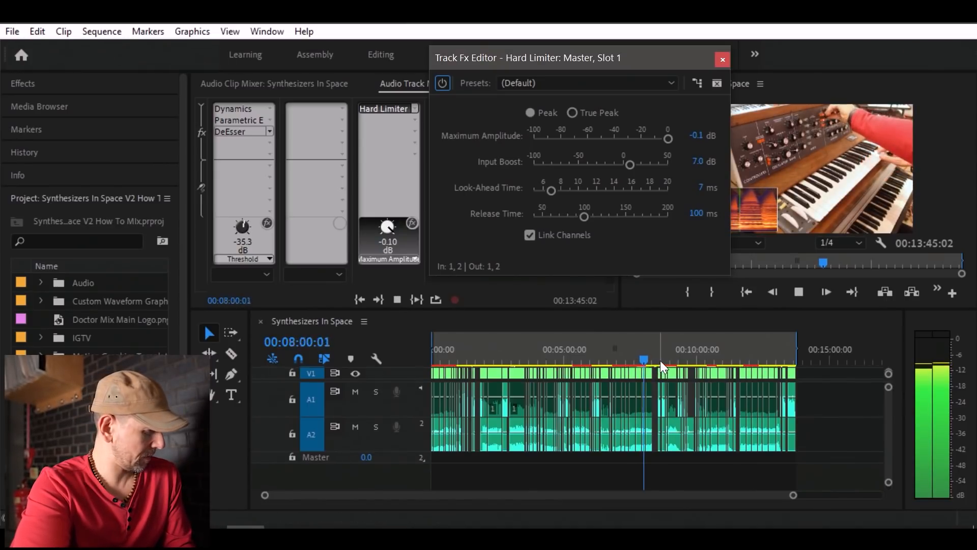
{"action": "left_click", "coordinate": [662, 360]}
{"action": "key", "text": "space"}
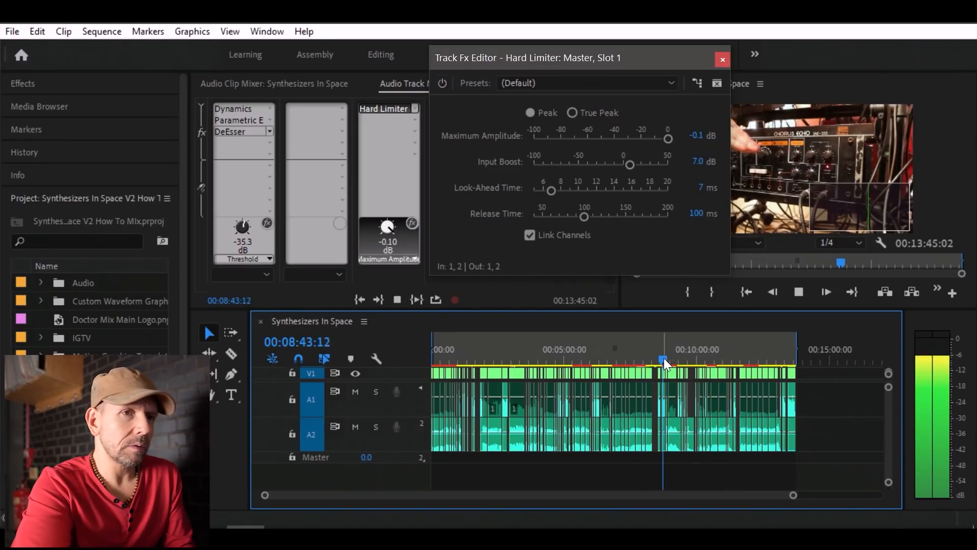
{"action": "key", "text": "space"}
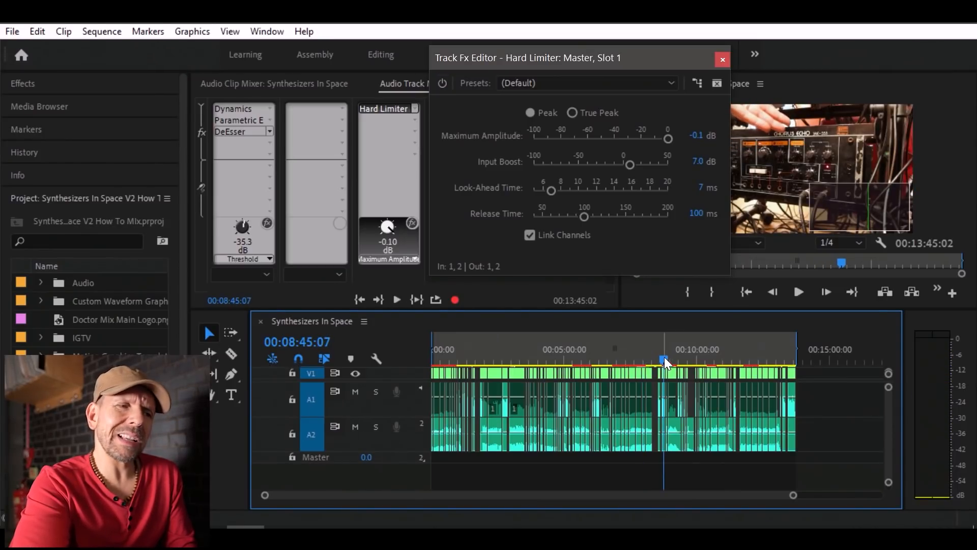
Audition the mix from about 00:07:49 and around 00:10:20 to compare output levels across the video.
{"action": "left_click", "coordinate": [640, 360]}
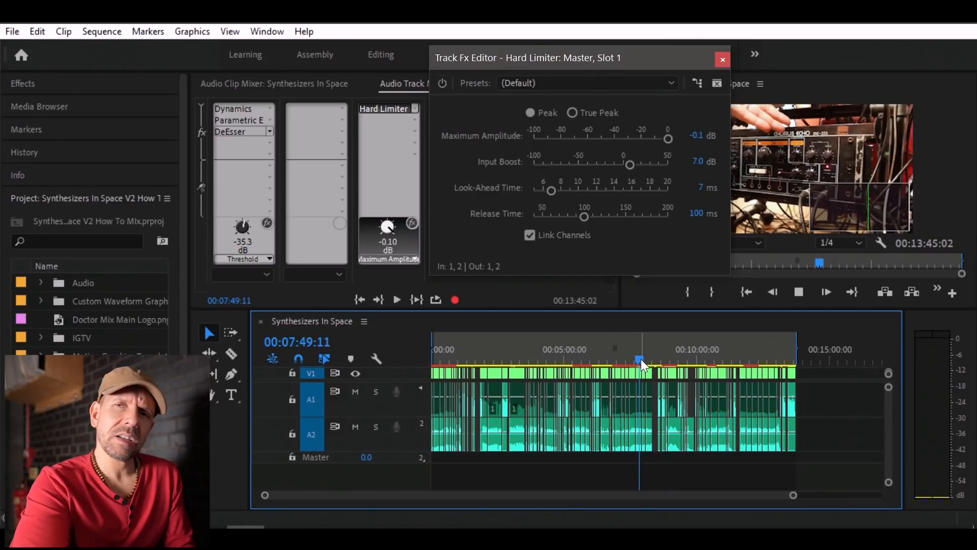
{"action": "key", "text": "space"}
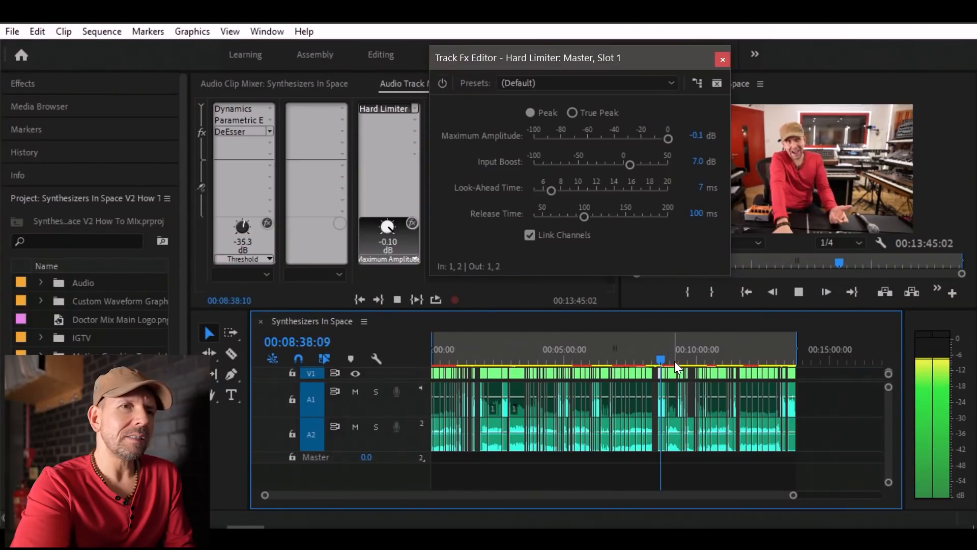
{"action": "key", "text": "space"}
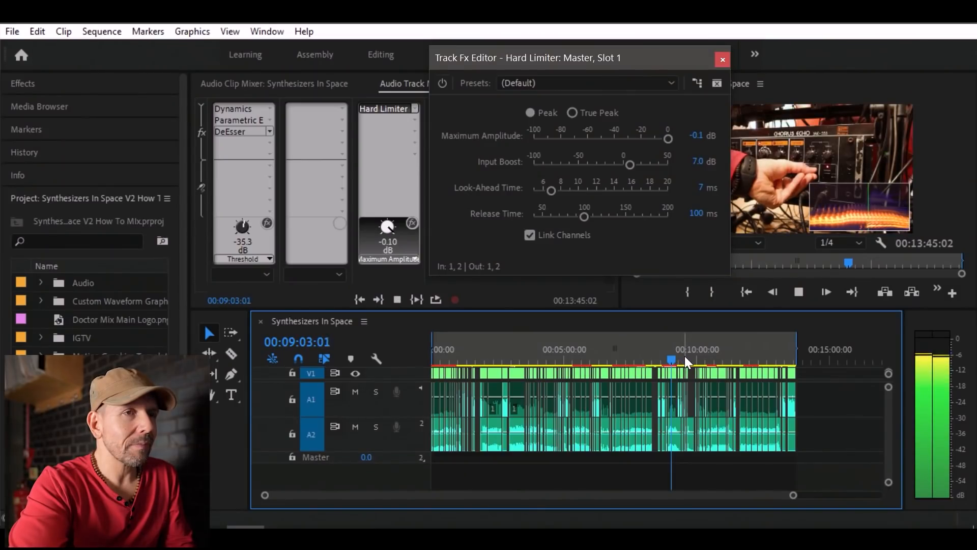
{"action": "left_click", "coordinate": [703, 357]}
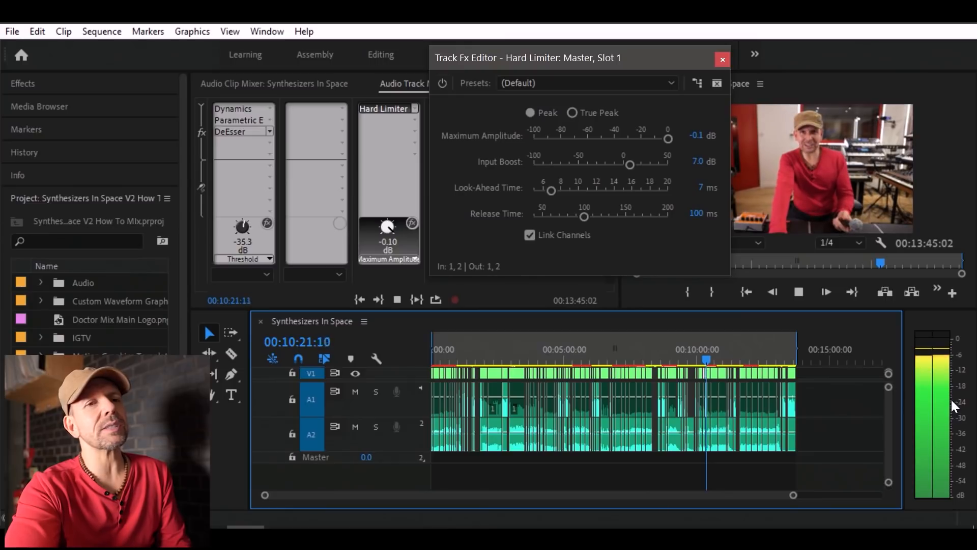
{"action": "key", "text": "space"}
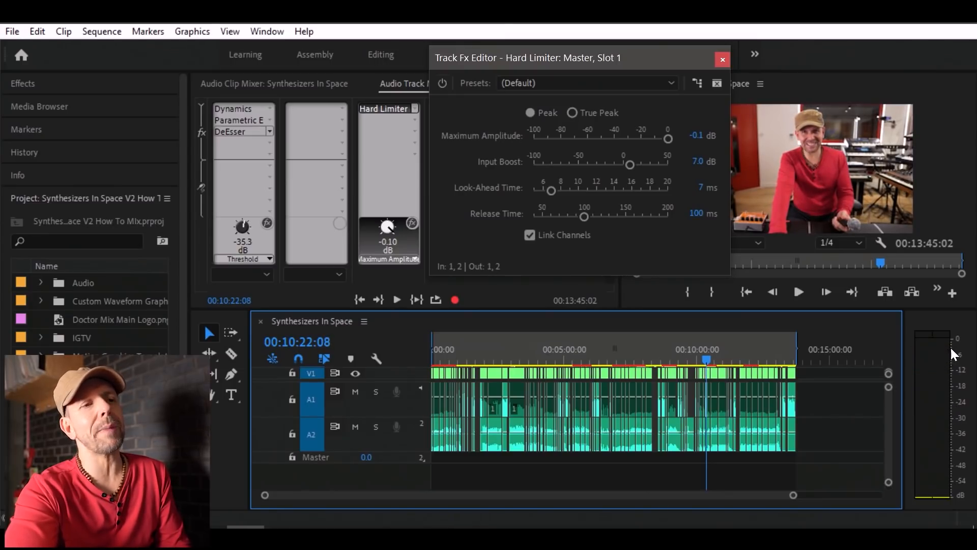
Open the Dynamics effect on track A1 and play from about 00:10:20 to check the compressor's gain reduction.
{"action": "double_click", "coordinate": [215, 112]}
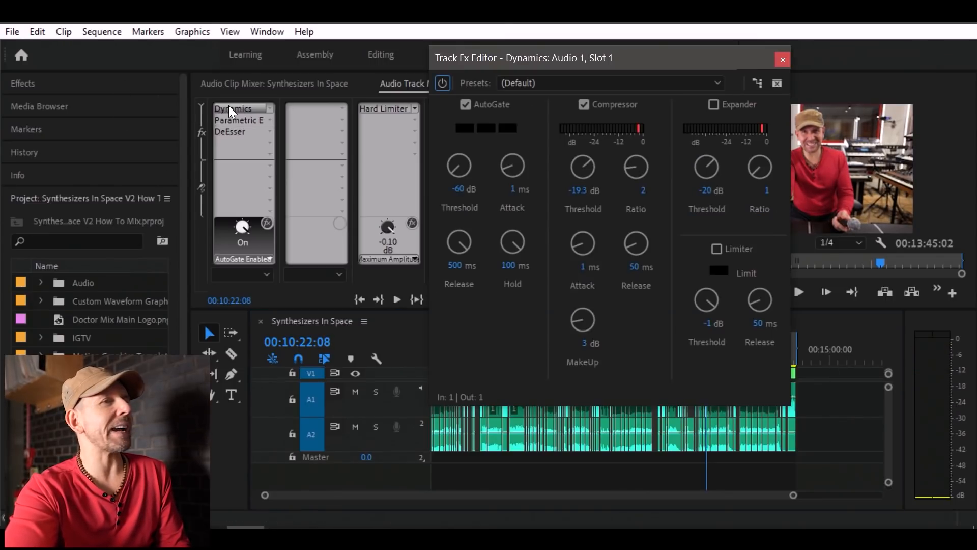
{"action": "key", "text": "space"}
{"action": "left_click_drag", "start_coordinate": [671, 57], "coordinate": [474, 44]}
{"action": "left_click", "coordinate": [706, 361]}
{"action": "key", "text": "space"}
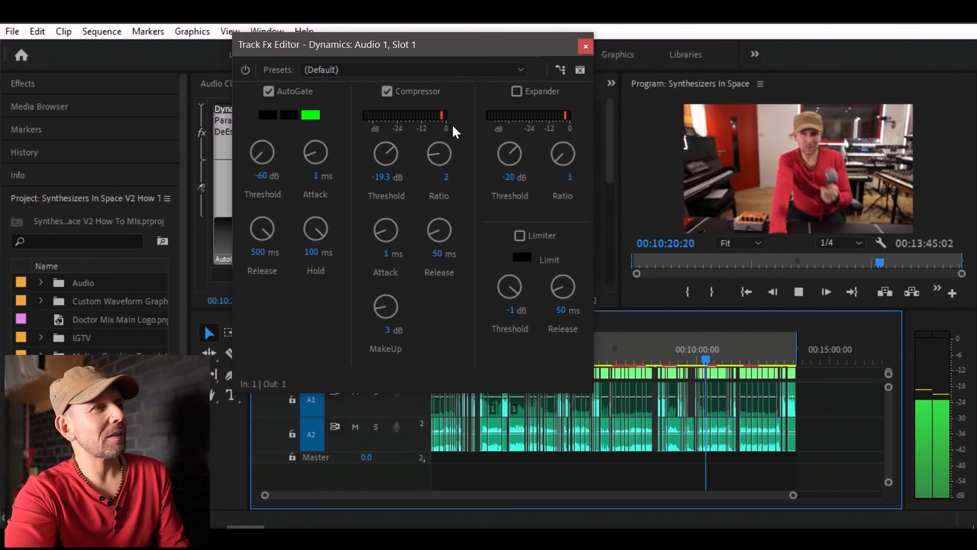
{"action": "key", "text": "space"}
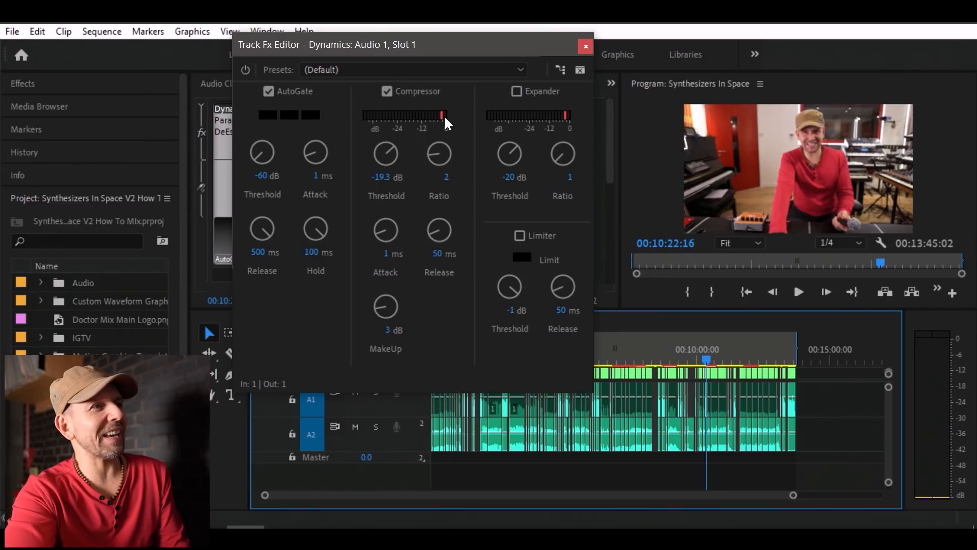